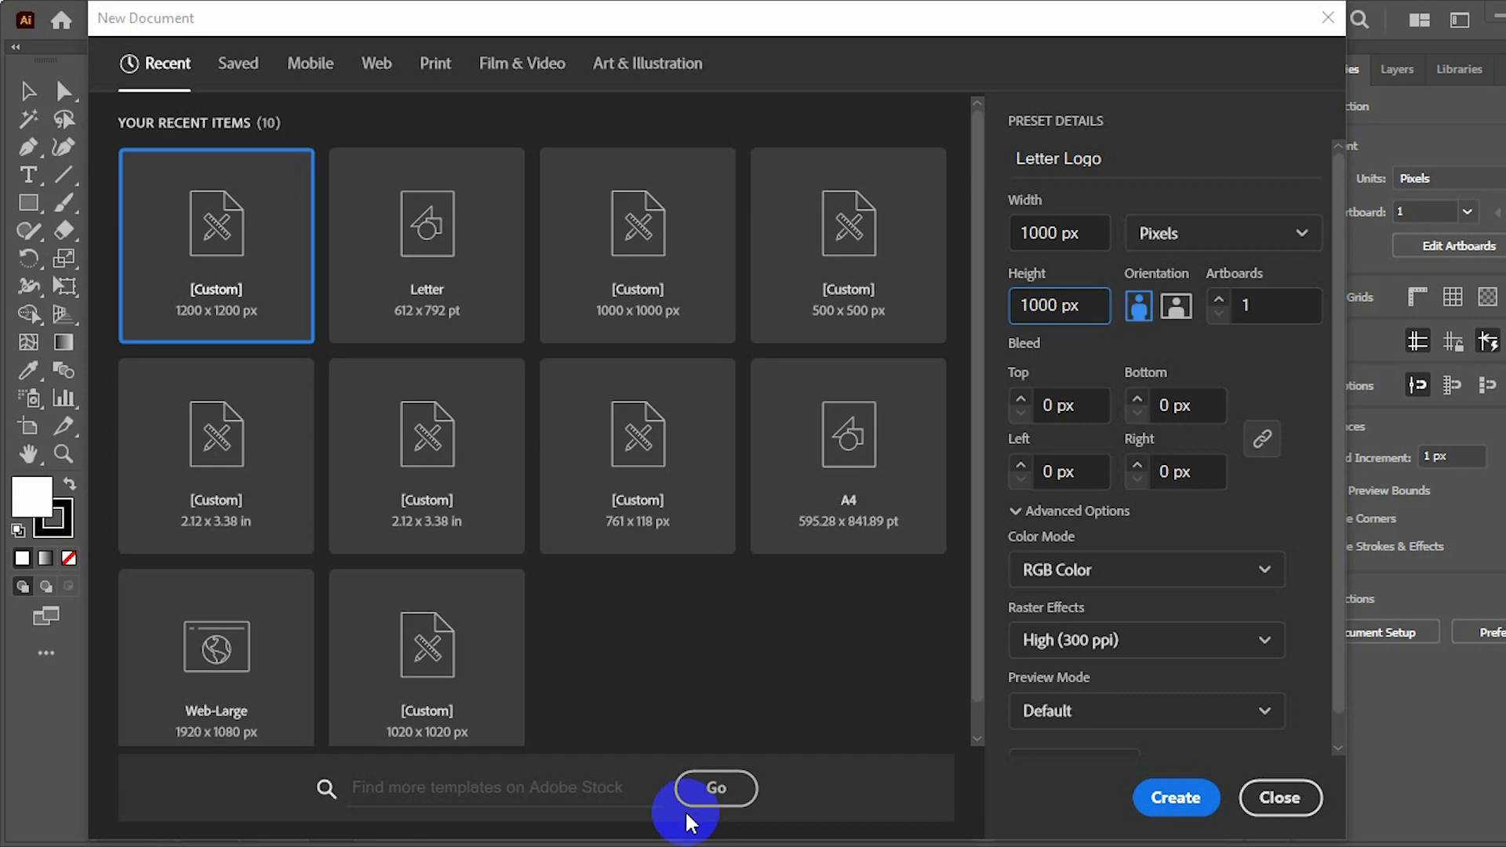
# Create the Letter Logo document at 1000 × 1000 px with RGB Color mode and High (300 ppi) raster effects
pyautogui.click(1013, 158)
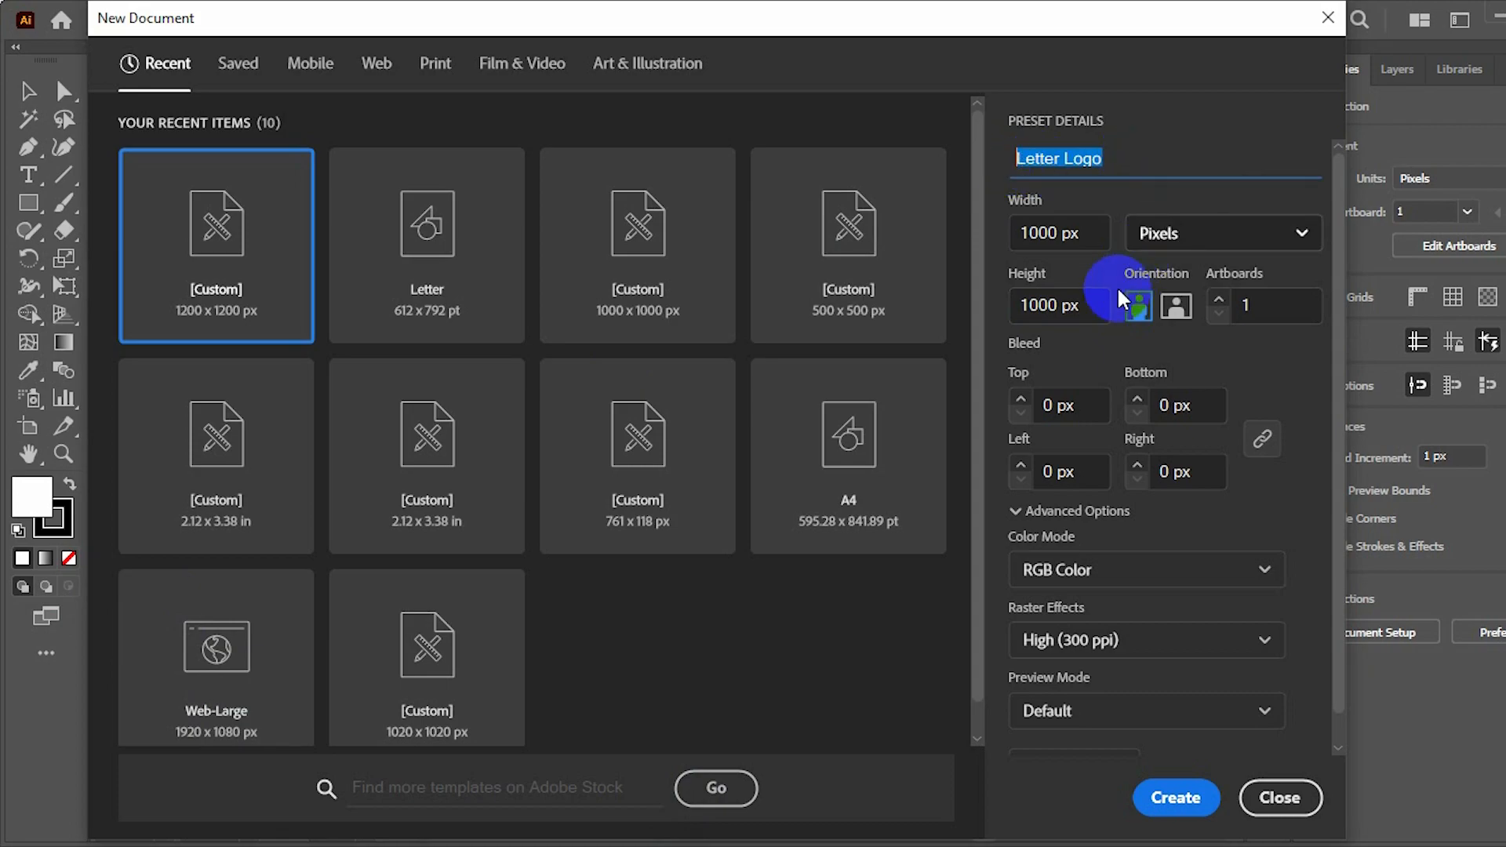
pyautogui.moveTo(1072, 233); pyautogui.dragTo(999, 229)
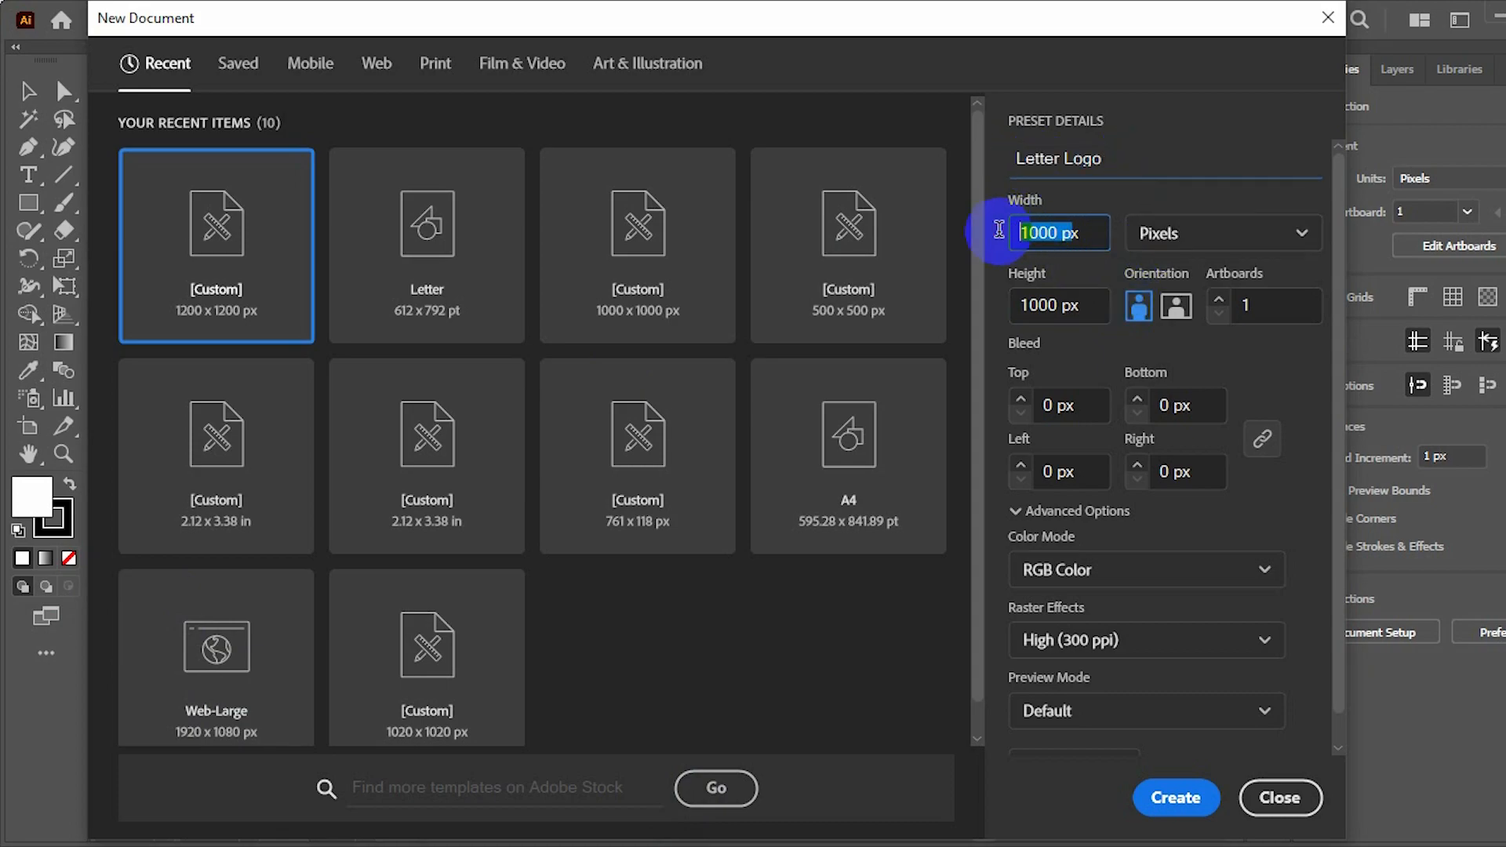
pyautogui.click(1018, 270)
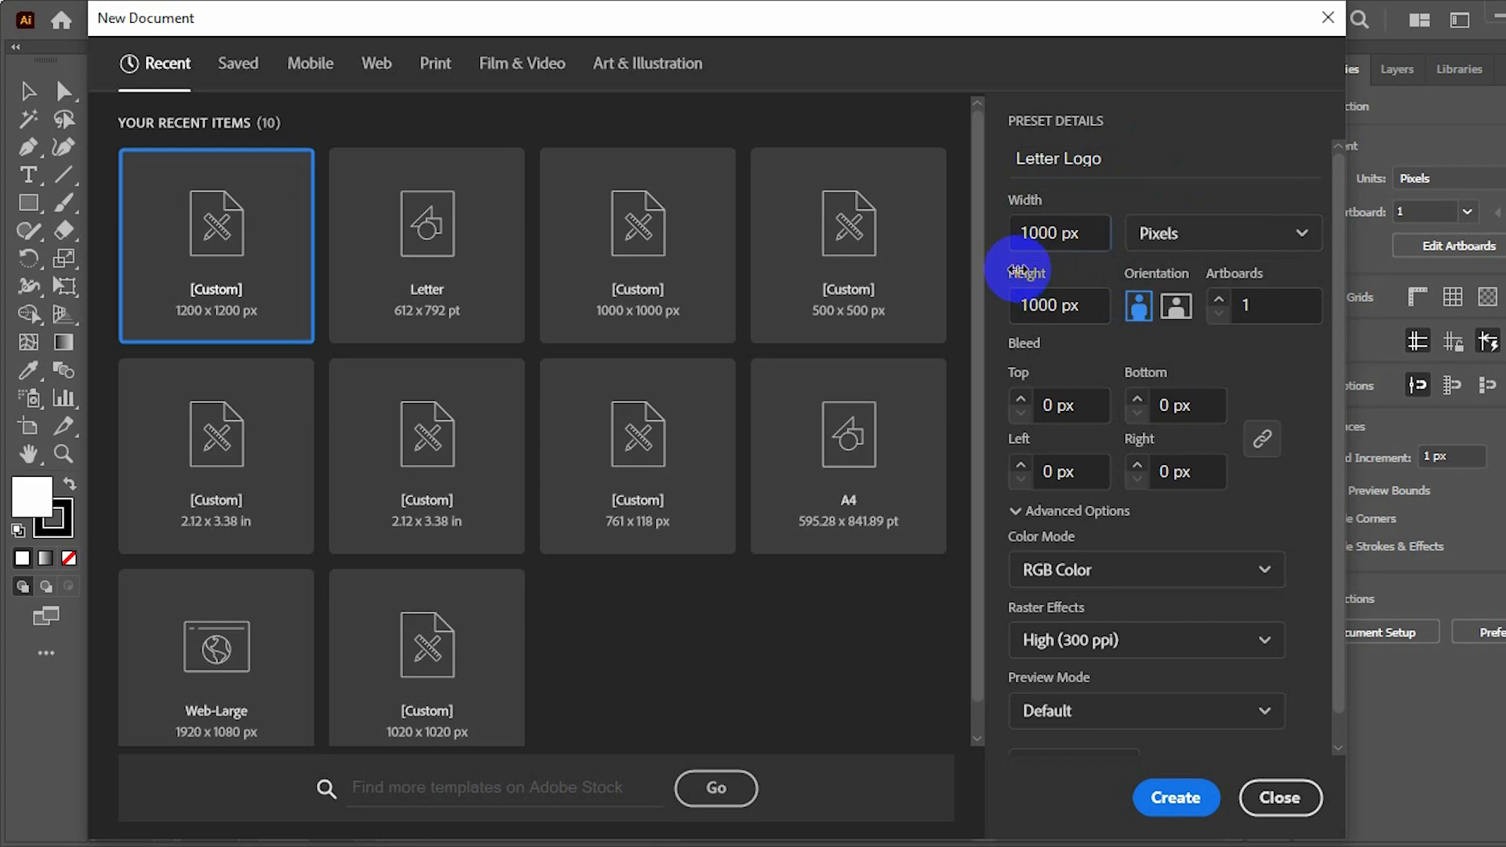
pyautogui.click(1096, 571)
pyautogui.click(1089, 612)
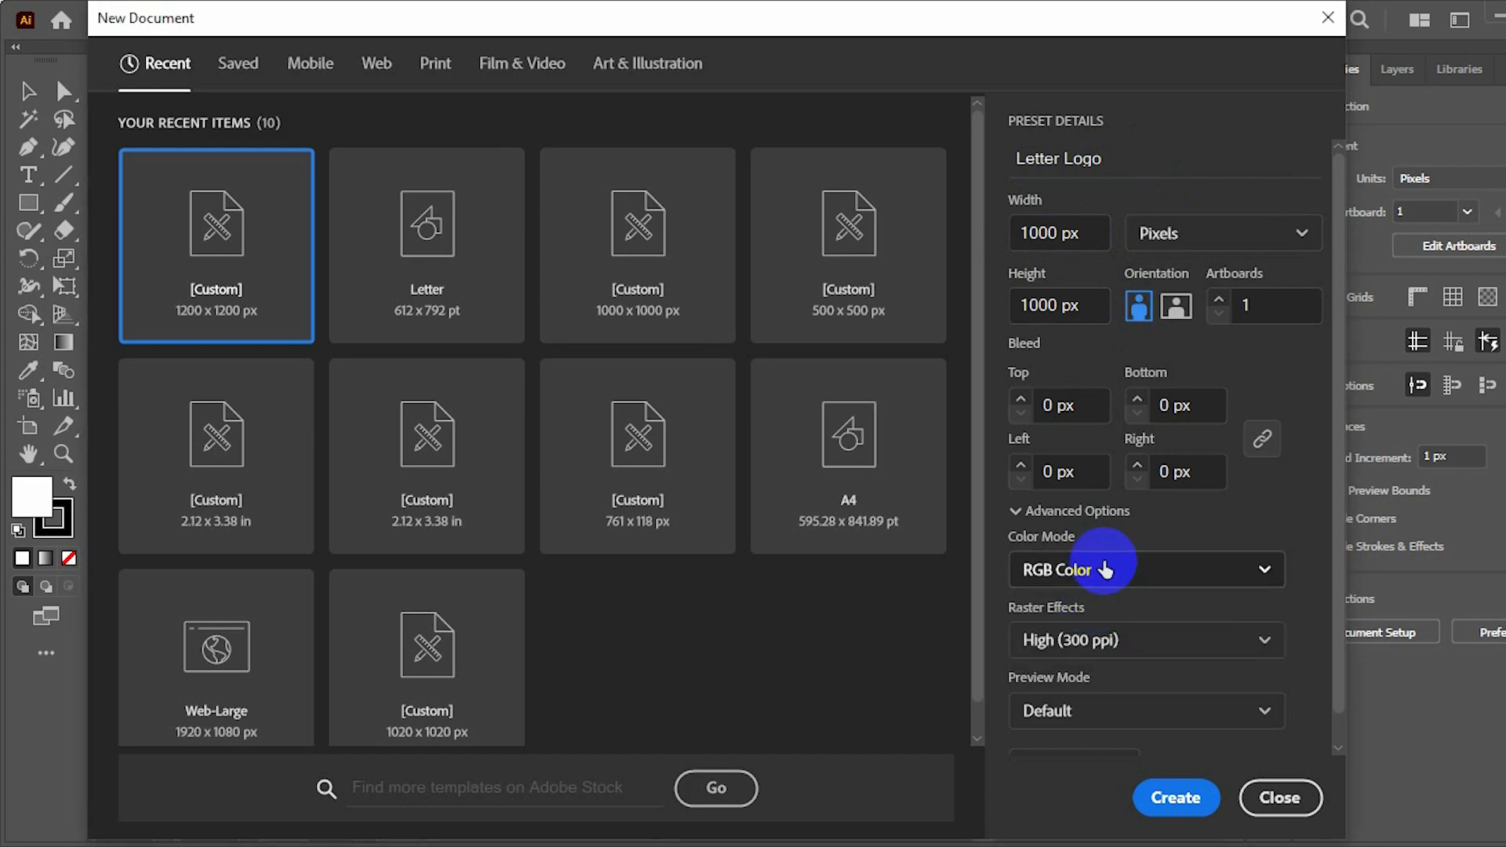
pyautogui.click(1163, 799)
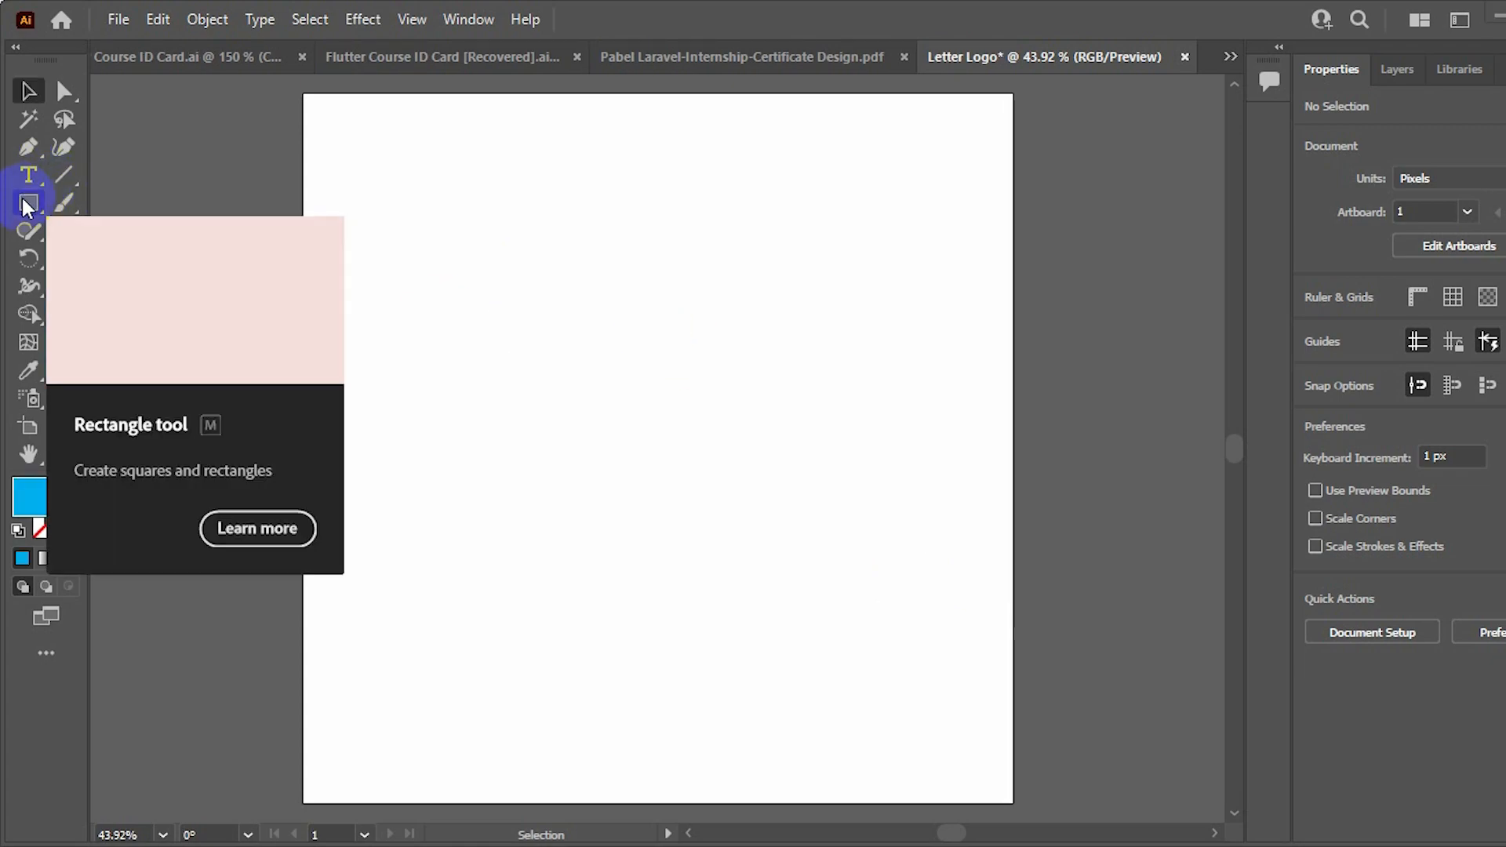
# Draw a rectangle about 251 × 156 px in the artboard's upper left area and fill it with orange
pyautogui.click(28, 204)
pyautogui.moveTo(447, 196); pyautogui.dragTo(626, 308)
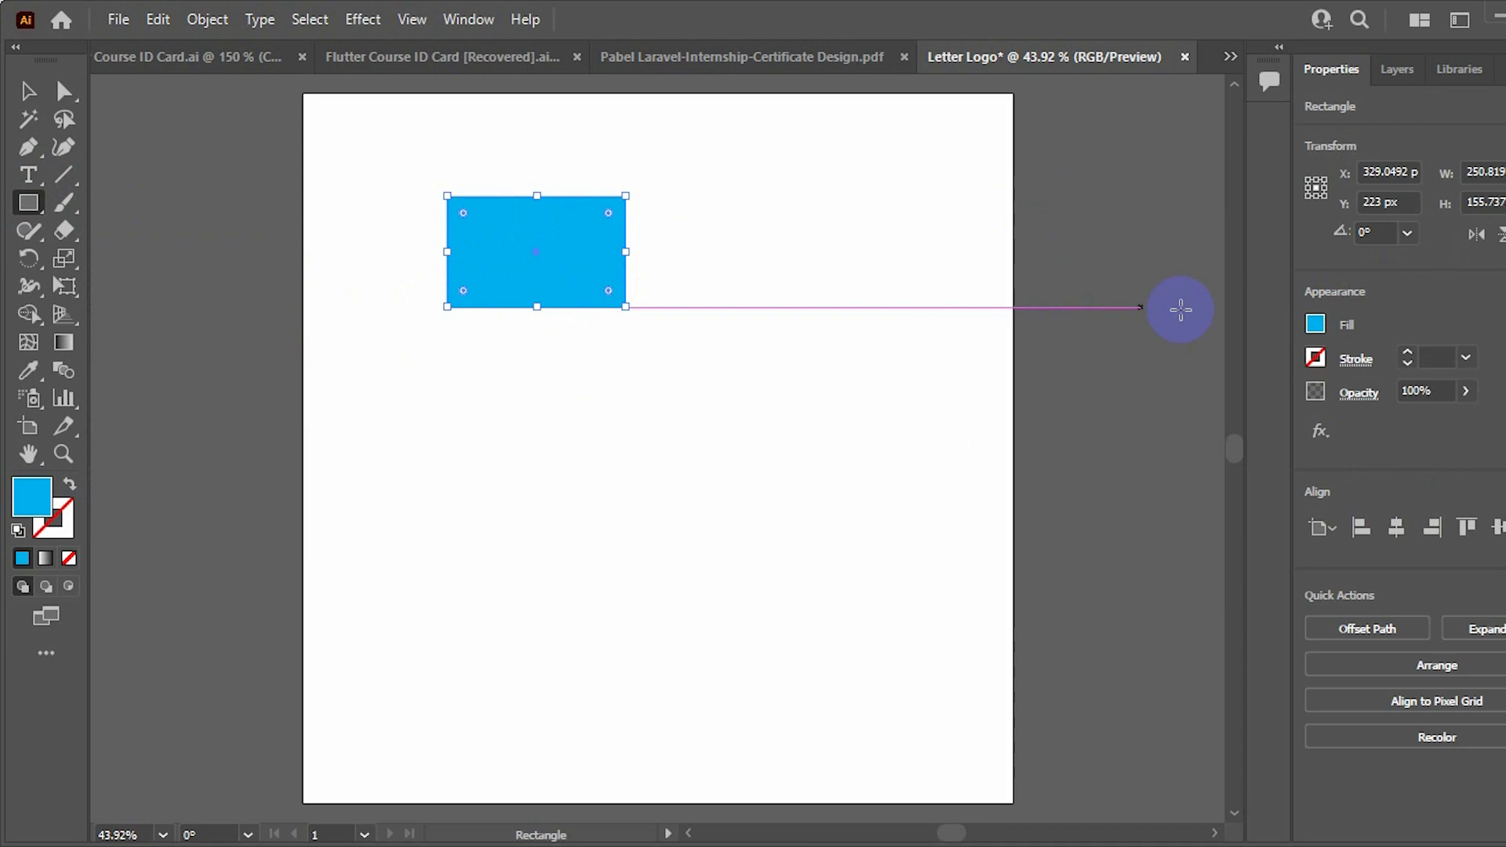
pyautogui.click(1316, 324)
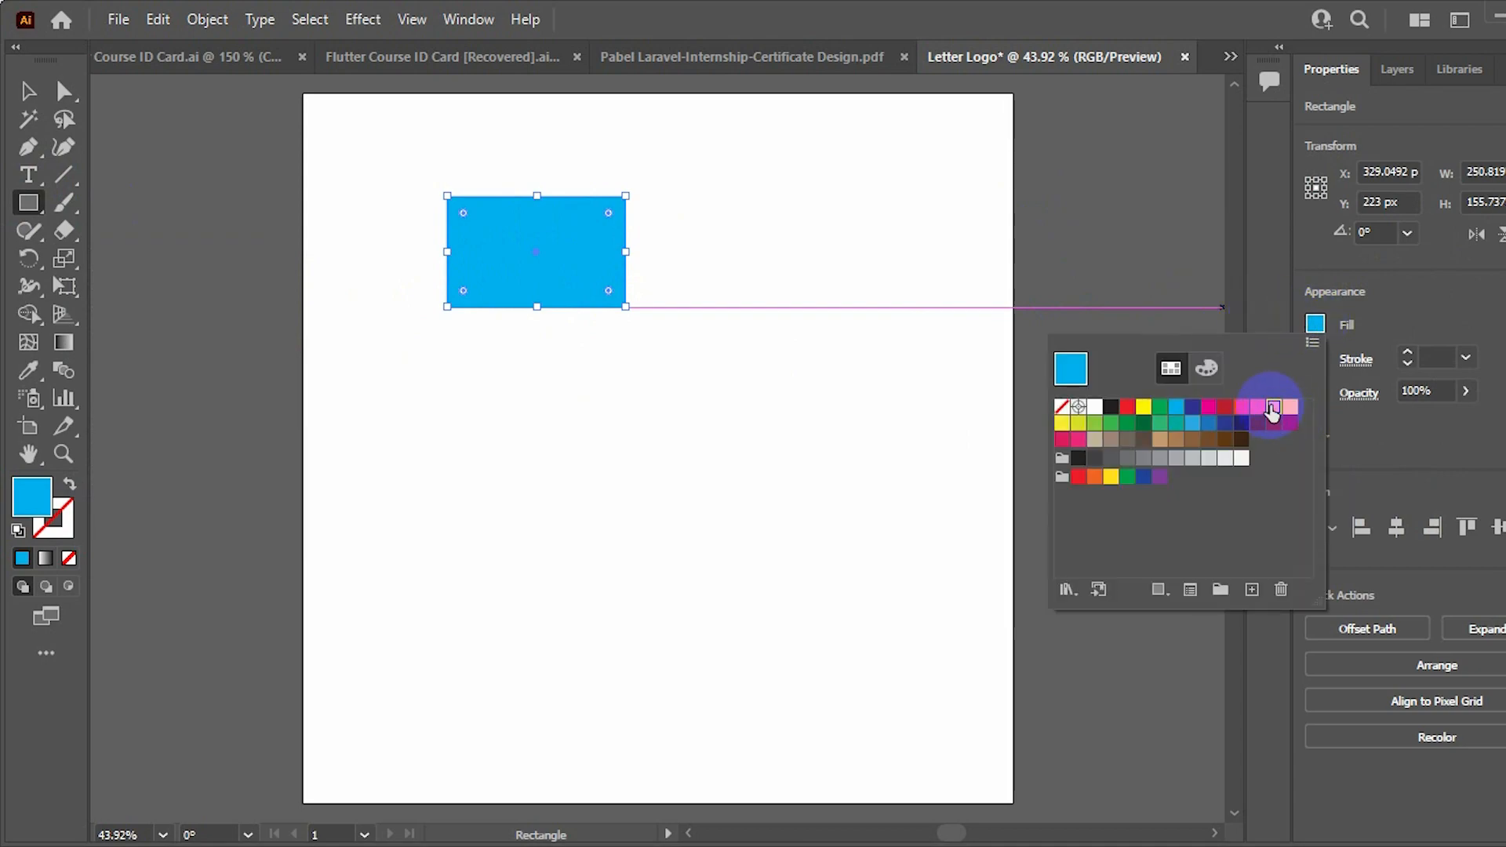
pyautogui.click(1272, 408)
pyautogui.press('Escape')
pyautogui.press('v')
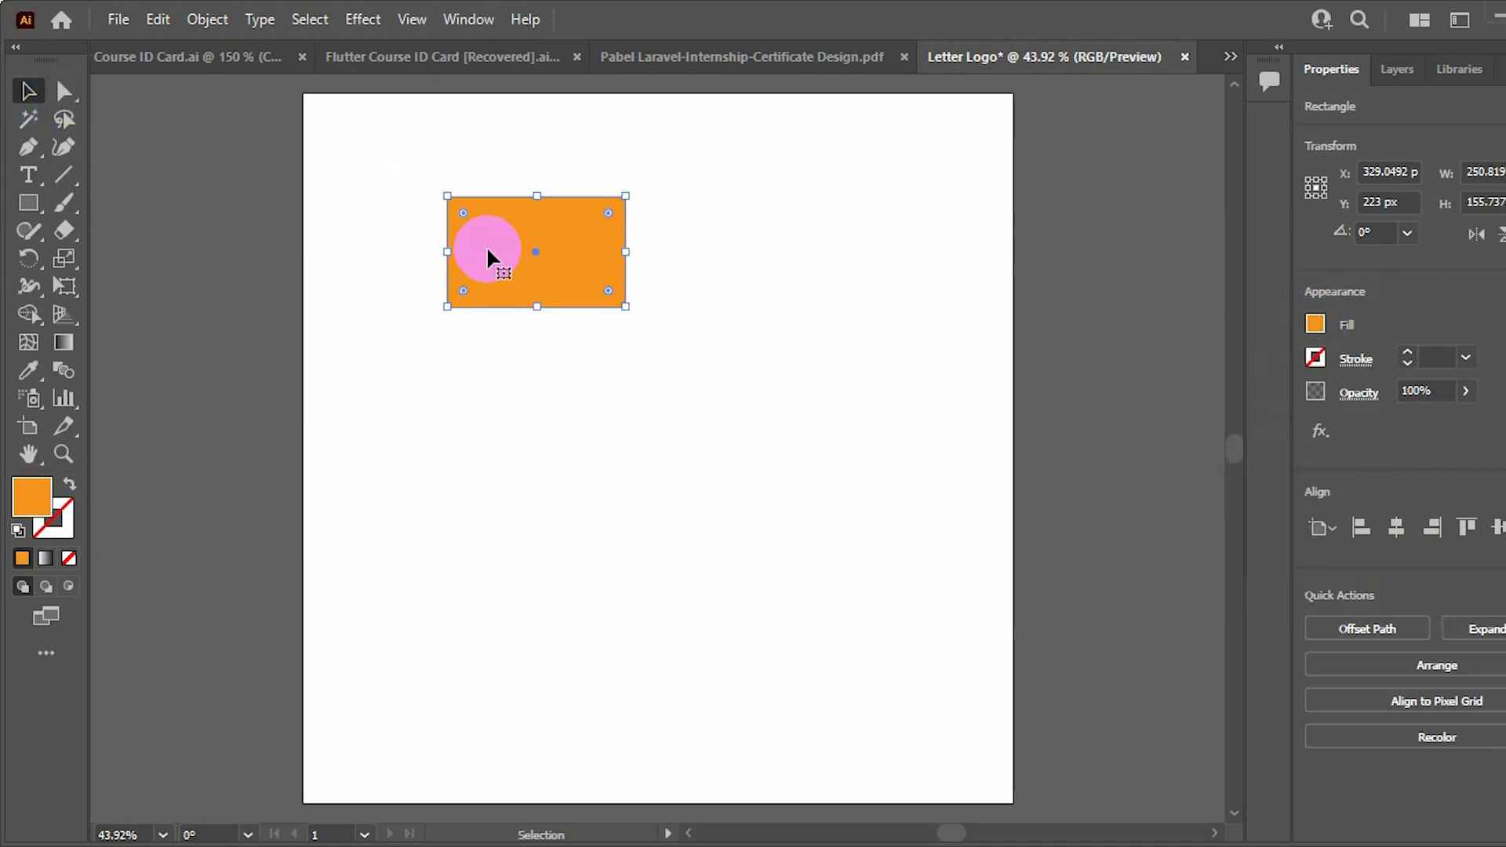
# Duplicate the orange rectangle to its right and fill the copy with red-orange
pyautogui.moveTo(487, 250); pyautogui.dragTo(709, 257)
pyautogui.click(1334, 292)
pyautogui.click(1321, 319)
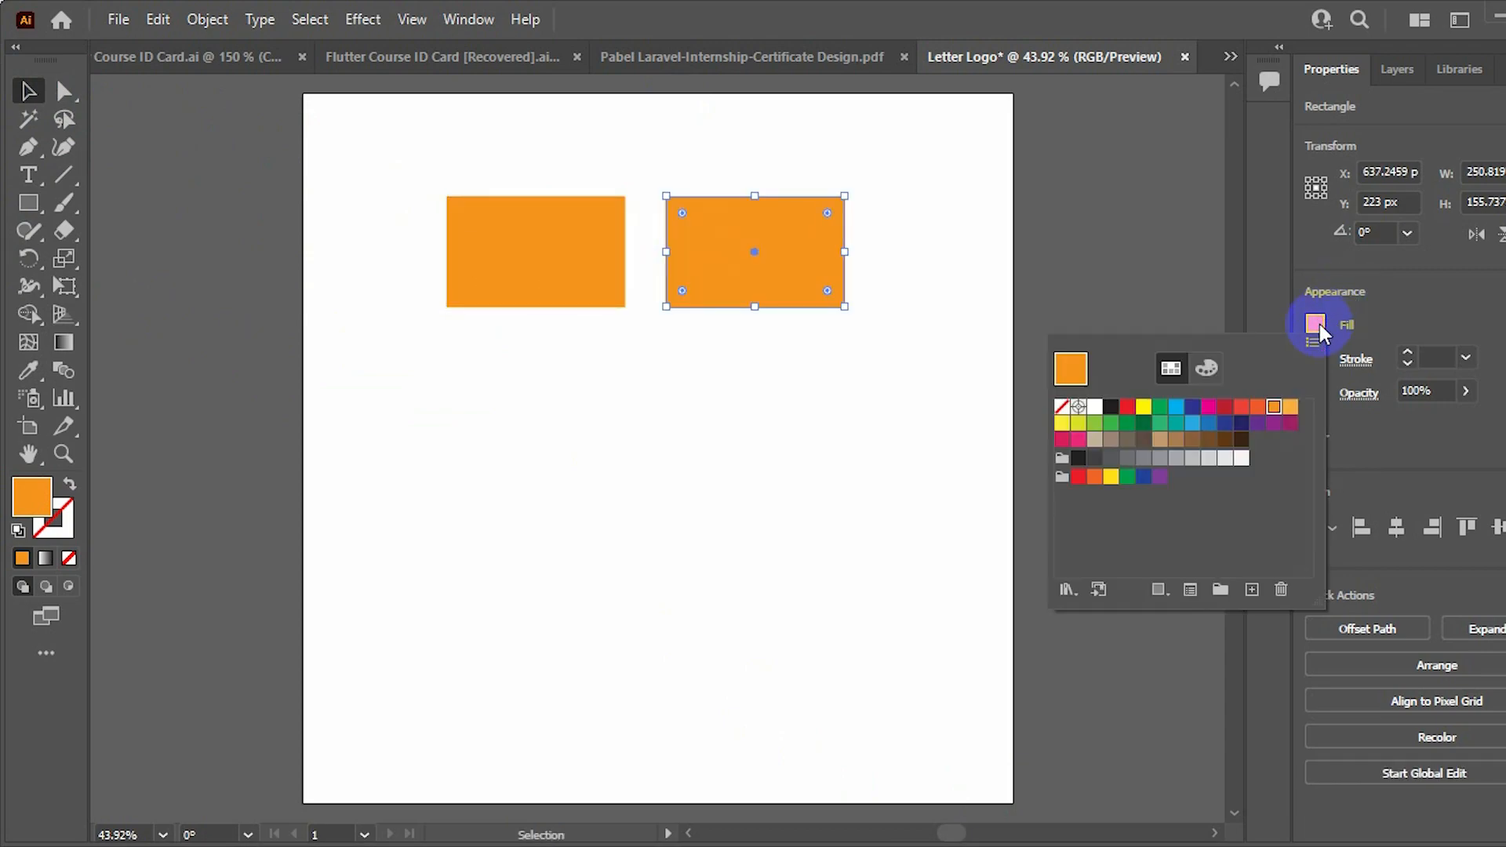
pyautogui.click(1258, 405)
pyautogui.click(1195, 303)
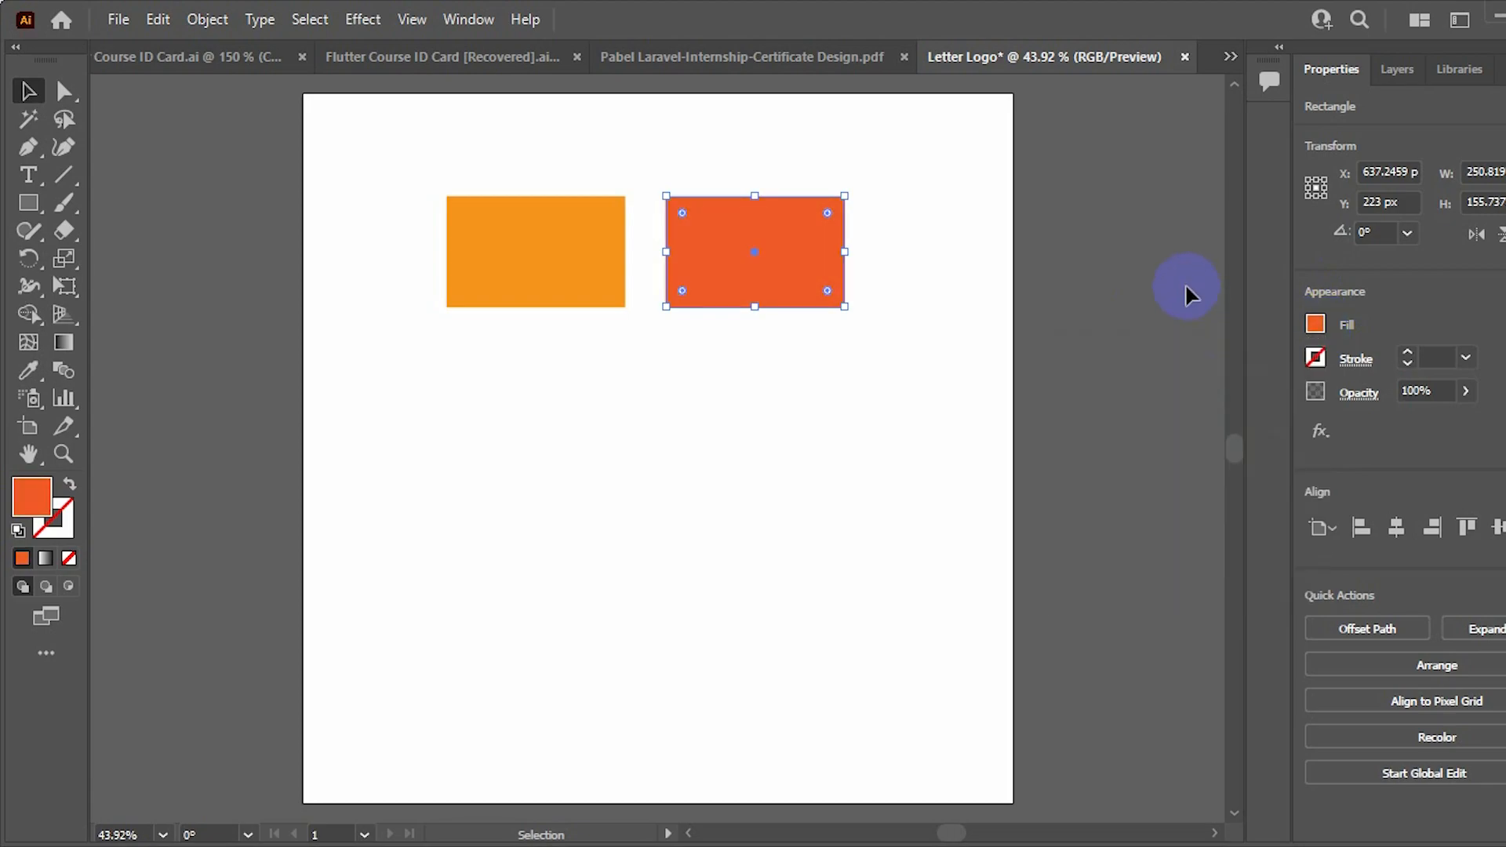
# Move the orange and red-orange rectangles together off the artboard, just above its upper edge
pyautogui.click(1187, 284)
pyautogui.scroll(7, 552, 534)
pyautogui.scroll(-3, 548, 518)
pyautogui.scroll(2, 545, 508)
pyautogui.moveTo(561, 537); pyautogui.dragTo(720, 214)
pyautogui.click(628, 174)
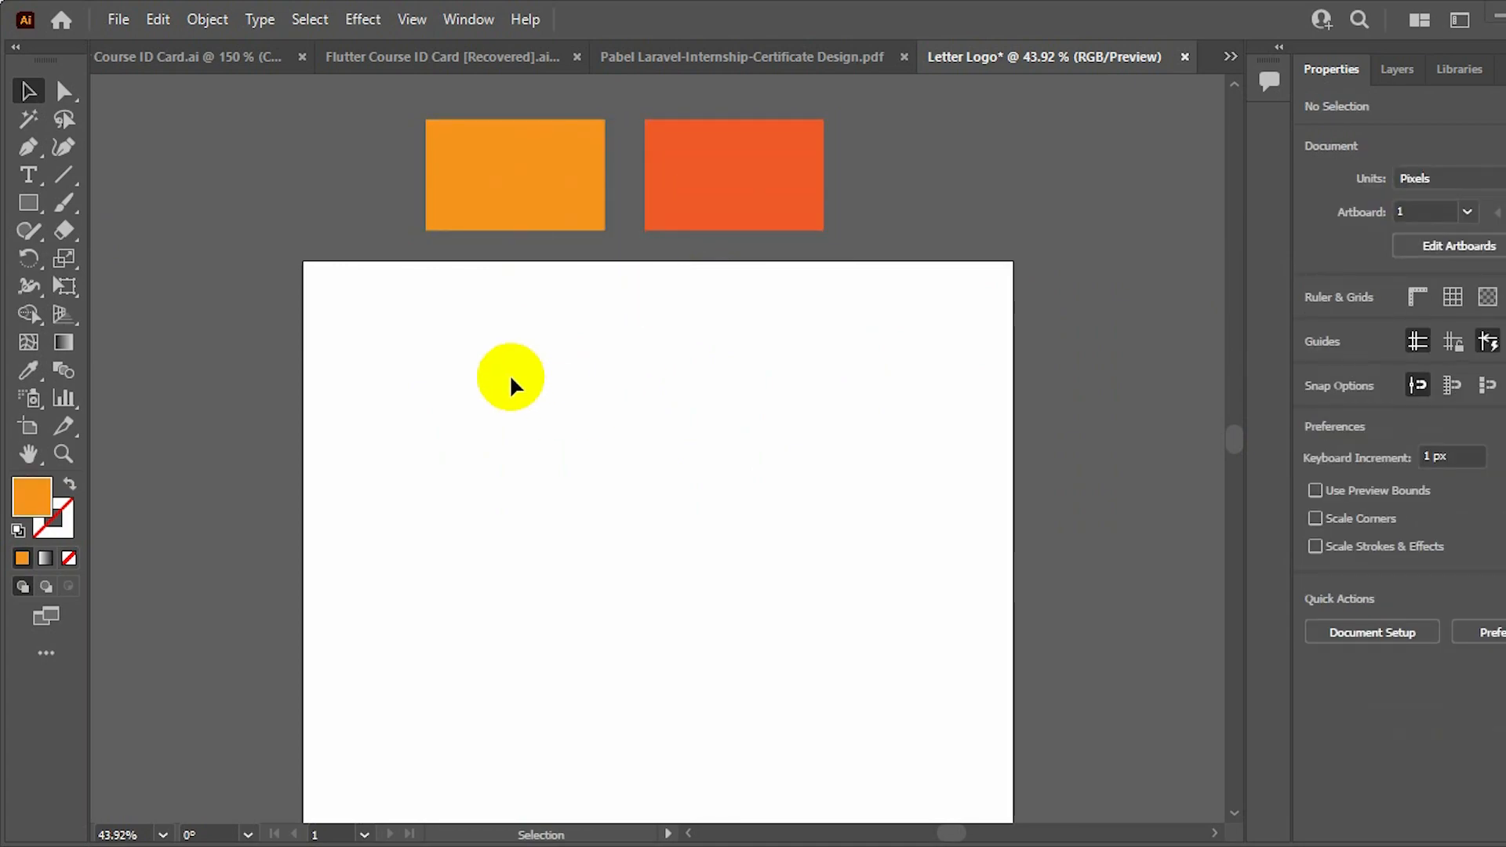
# Draw a third rectangle about 360 × 193 px beside the red-orange one above the artboard
pyautogui.moveTo(31, 210); pyautogui.dragTo(119, 201)
pyautogui.moveTo(884, 133); pyautogui.dragTo(1013, 203)
pyautogui.press('v')
pyautogui.moveTo(795, 160); pyautogui.dragTo(908, 191)
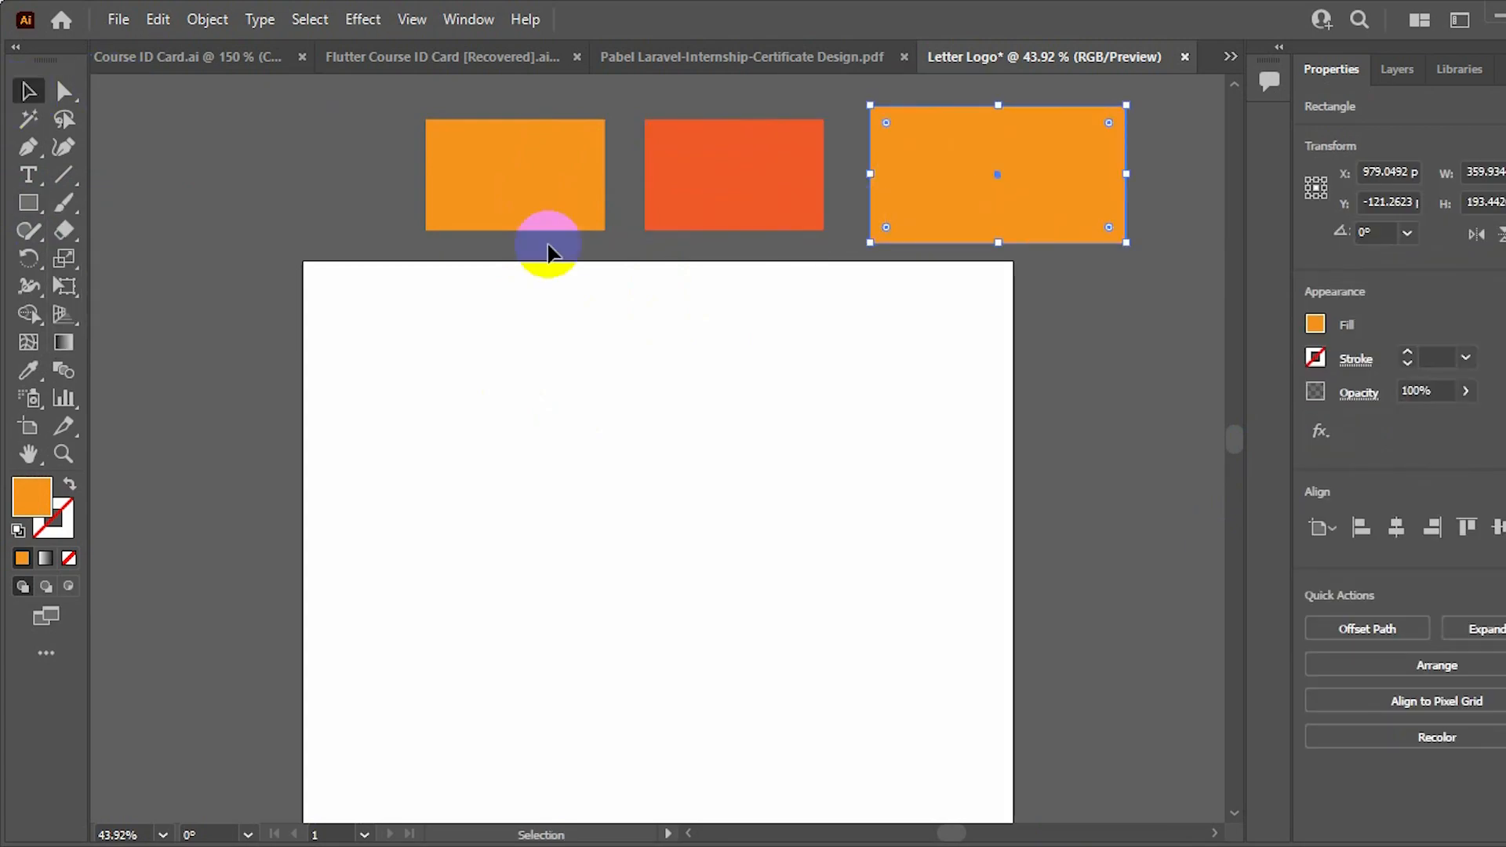
# Apply a linear gradient to the third rectangle
pyautogui.click(62, 344)
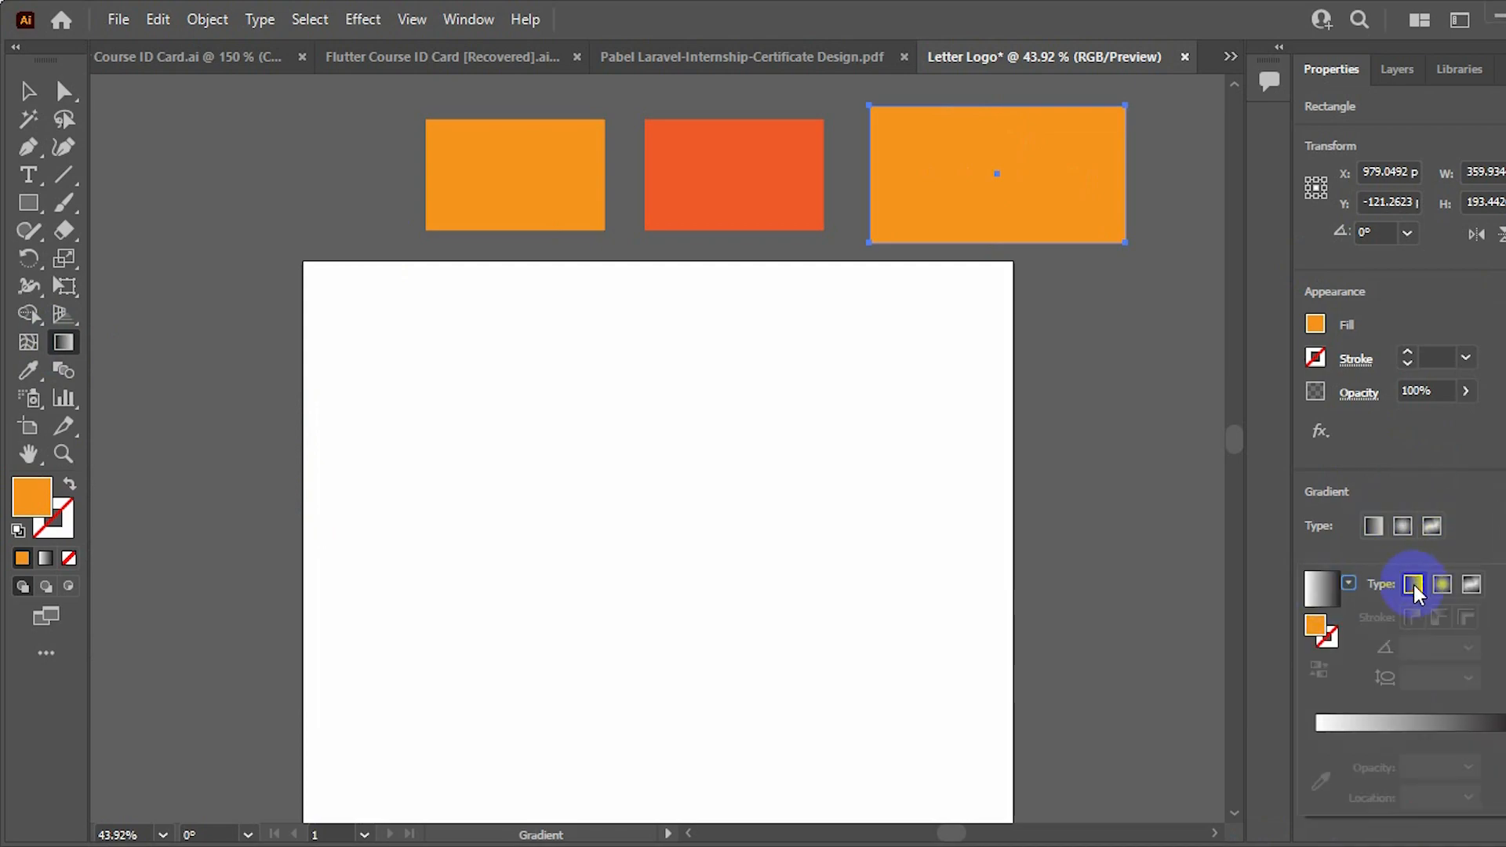
pyautogui.click(1413, 584)
pyautogui.click(992, 190)
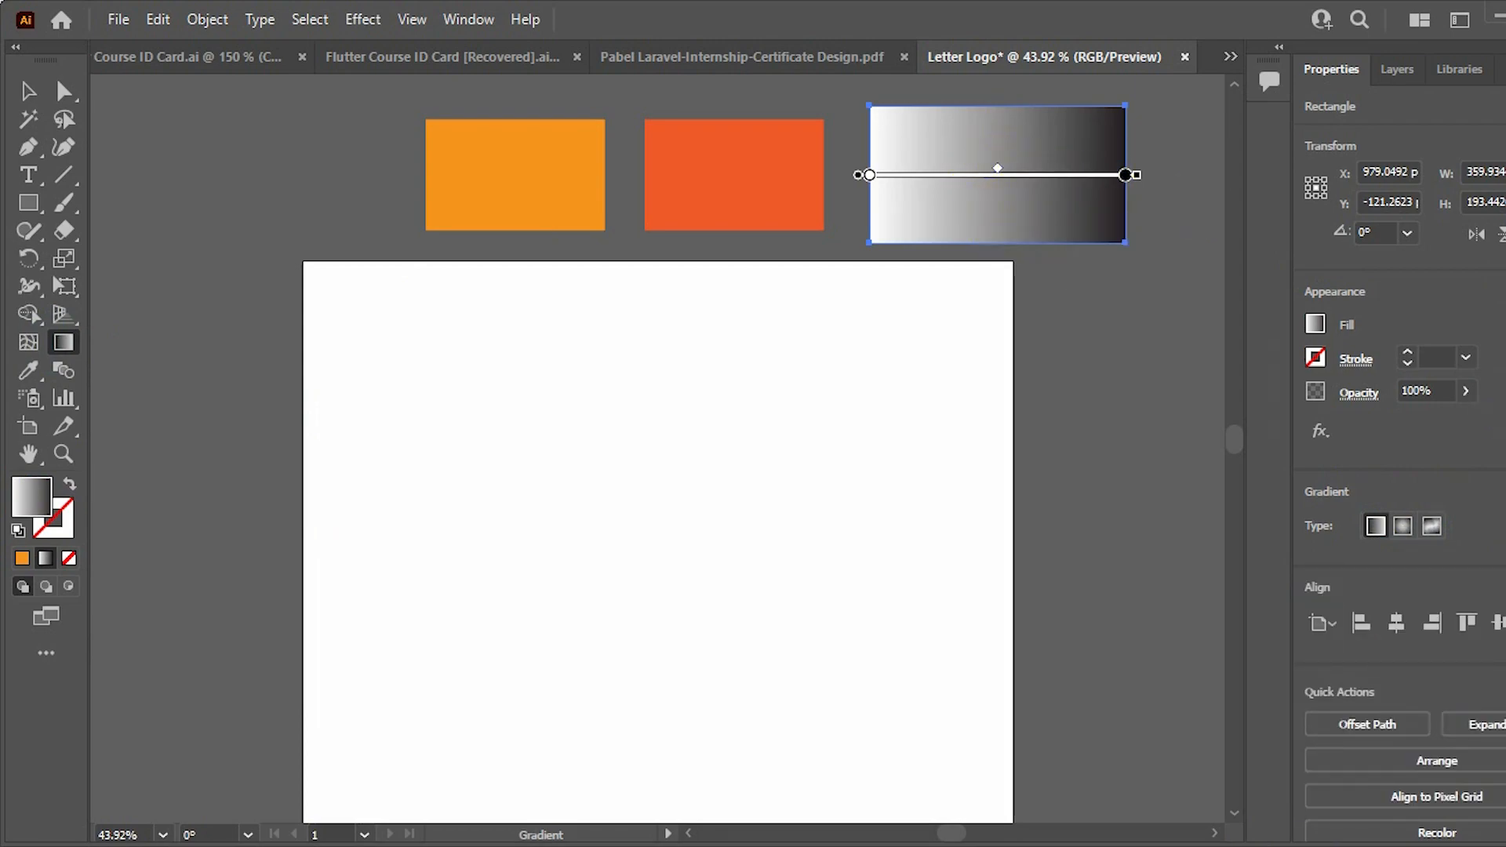
# Recolor the gradient's black end stop with the red-orange sampled from the second rectangle
pyautogui.click(1505, 552)
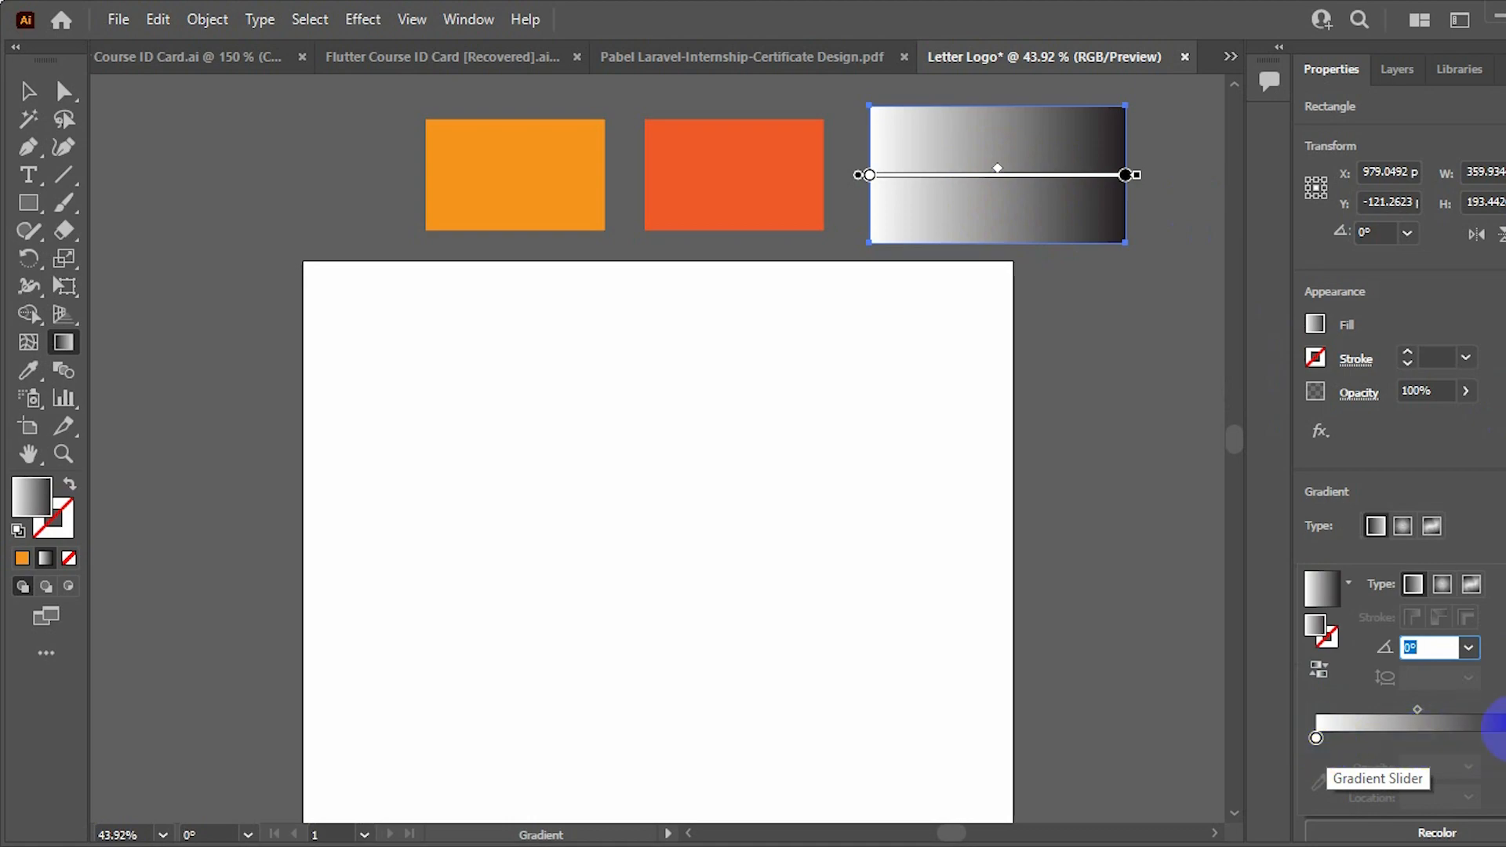
pyautogui.click(1500, 731)
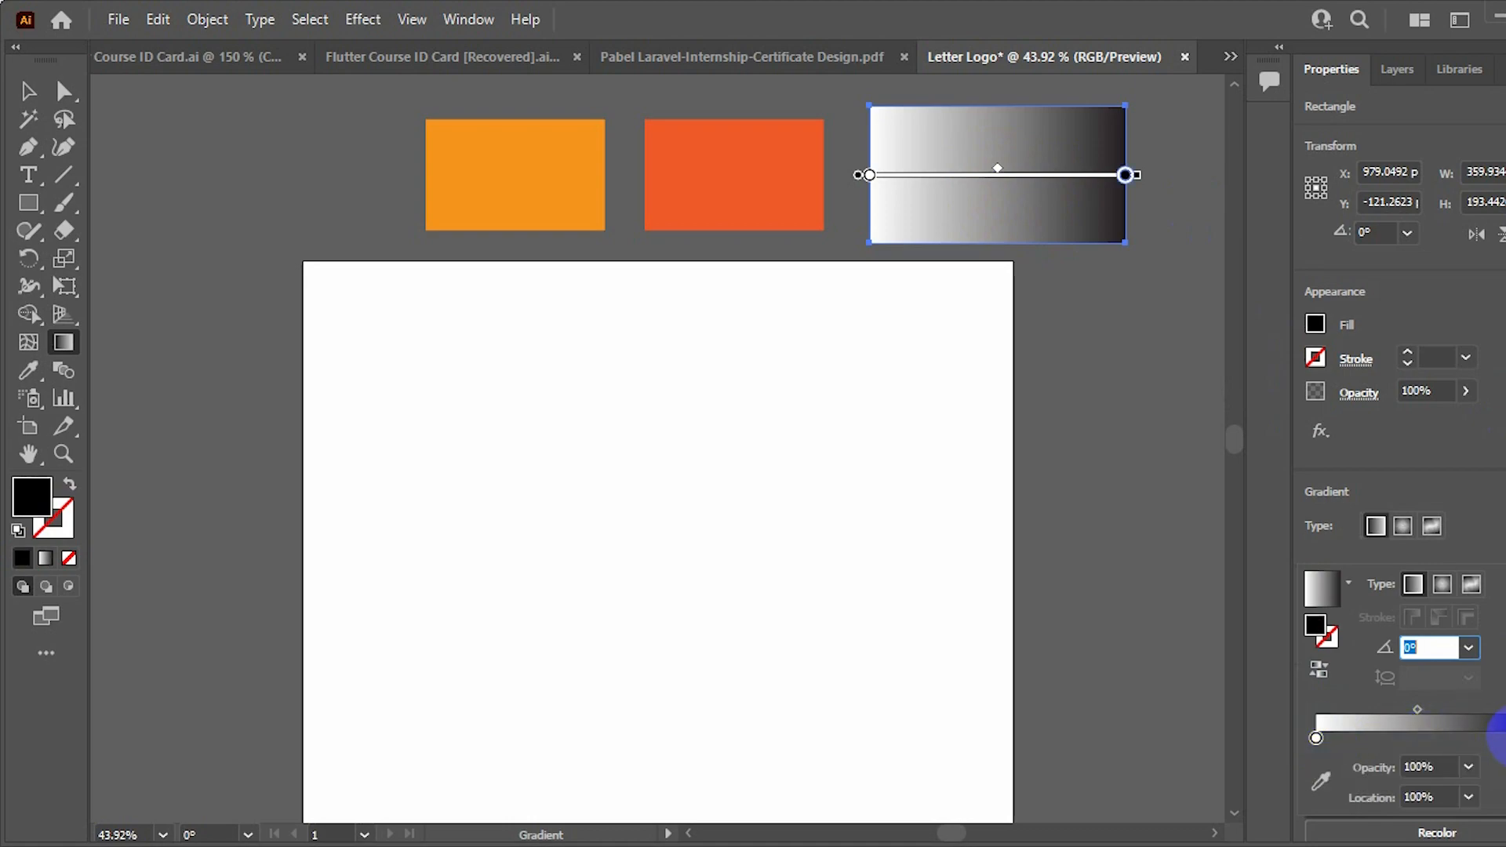
pyautogui.click(1323, 783)
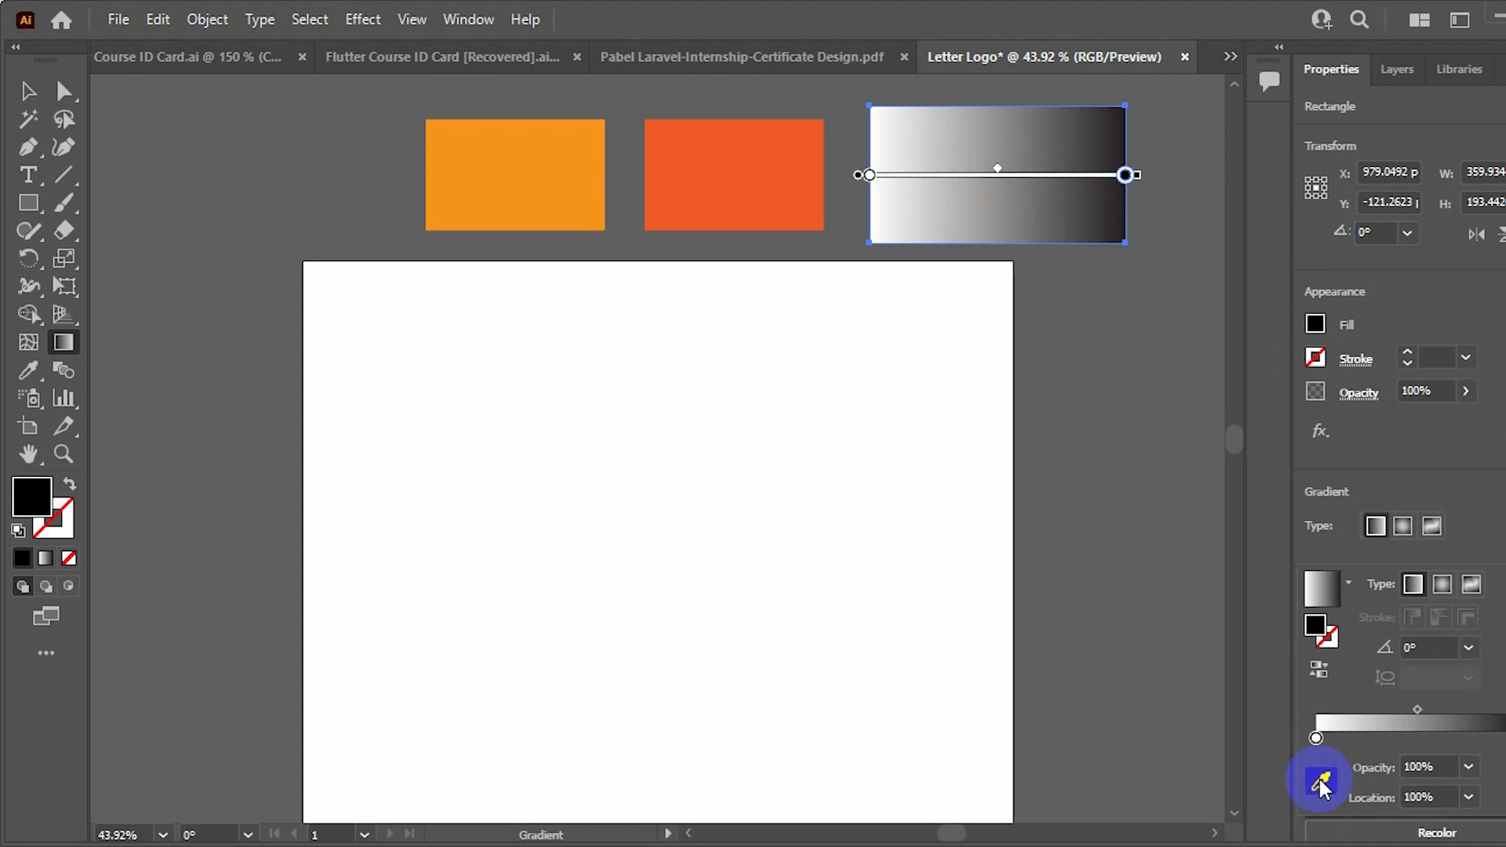
pyautogui.click(786, 164)
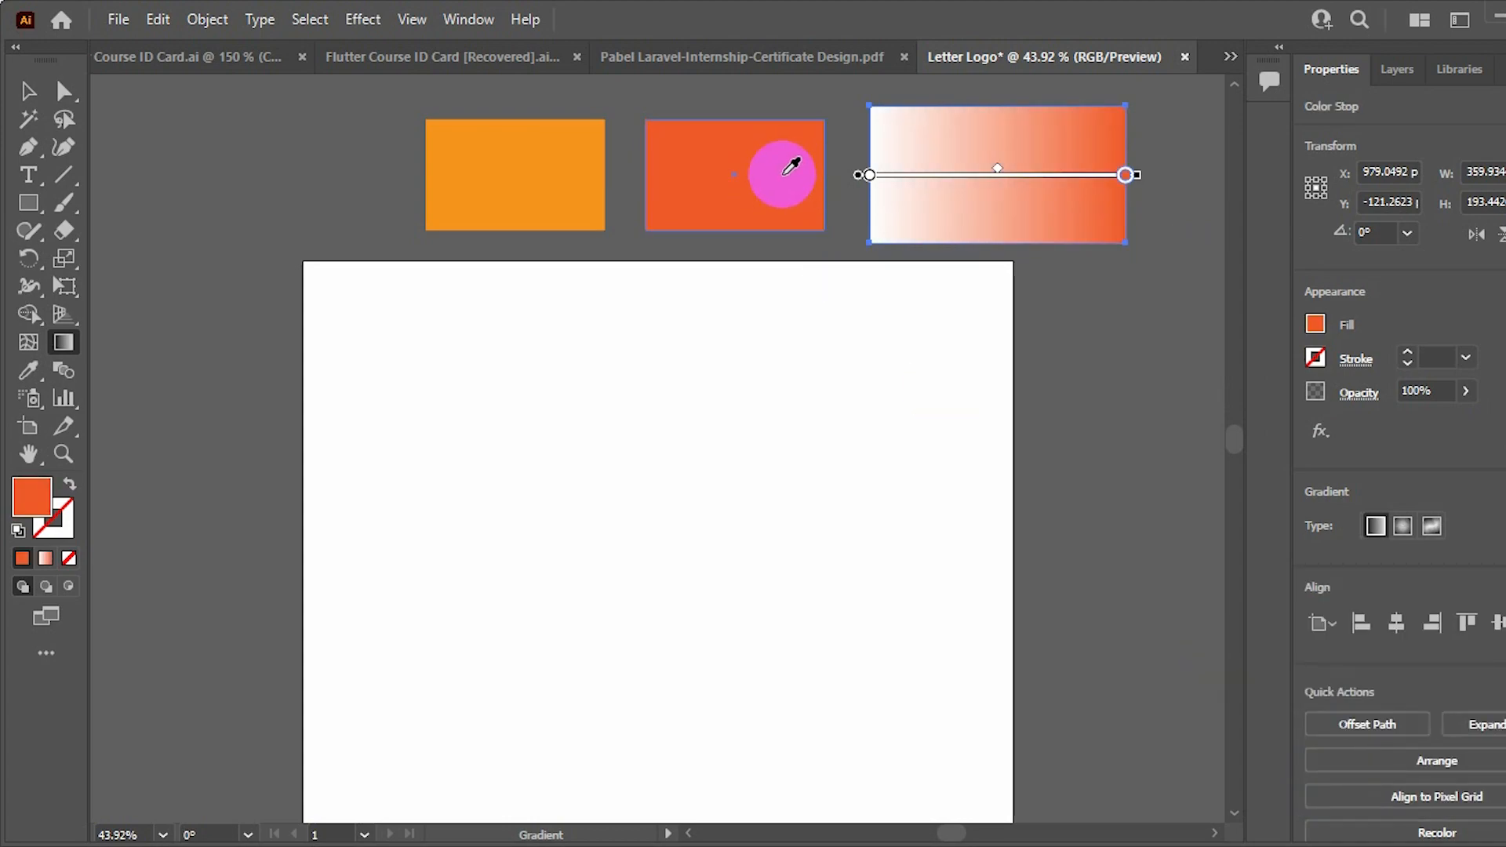
# Recolor the gradient's white start stop with the orange sampled from the first rectangle
pyautogui.click(1503, 550)
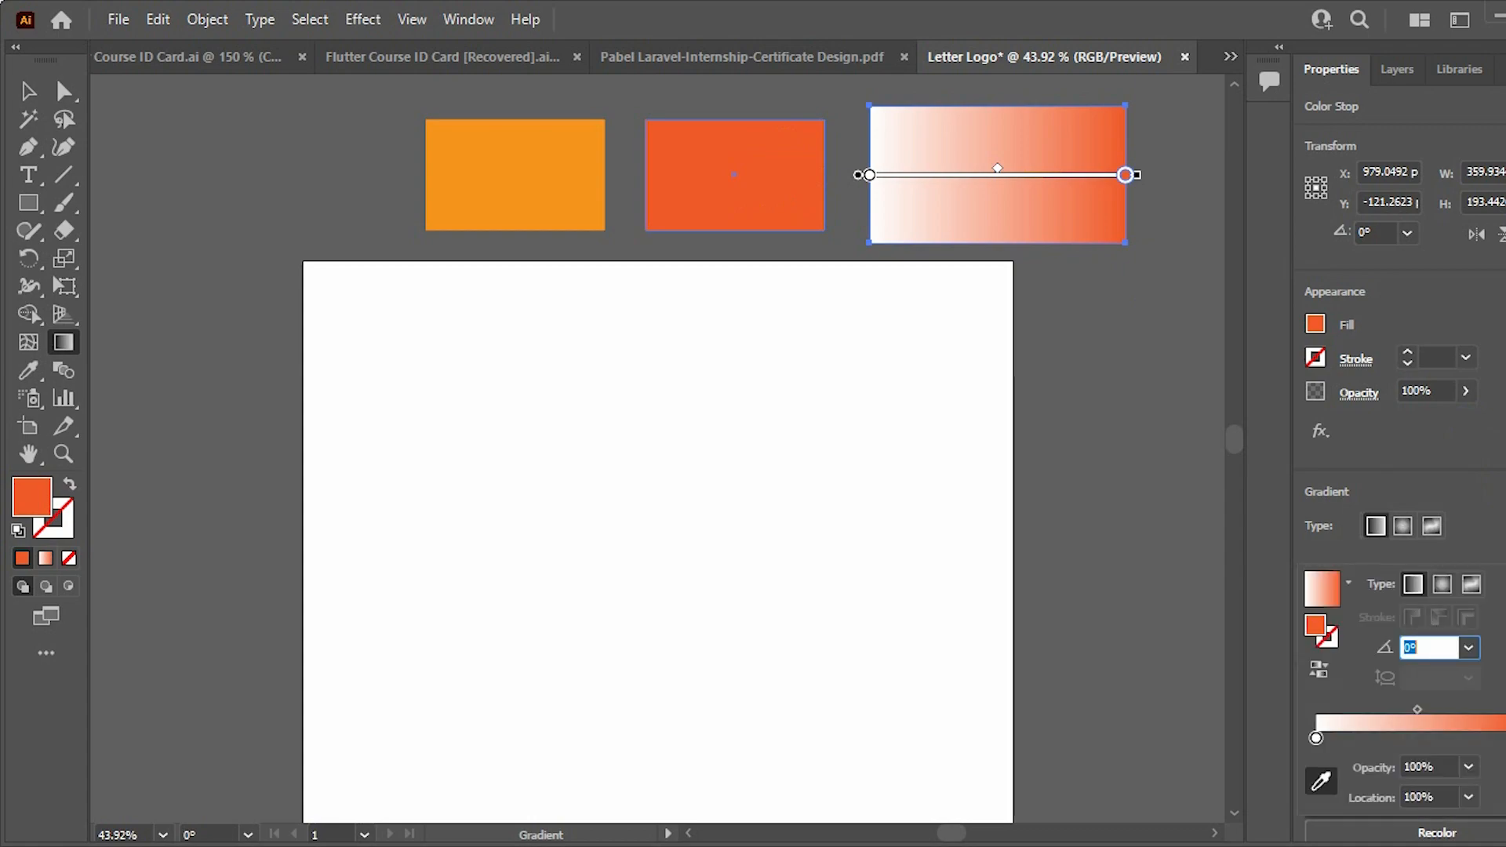
pyautogui.click(1317, 739)
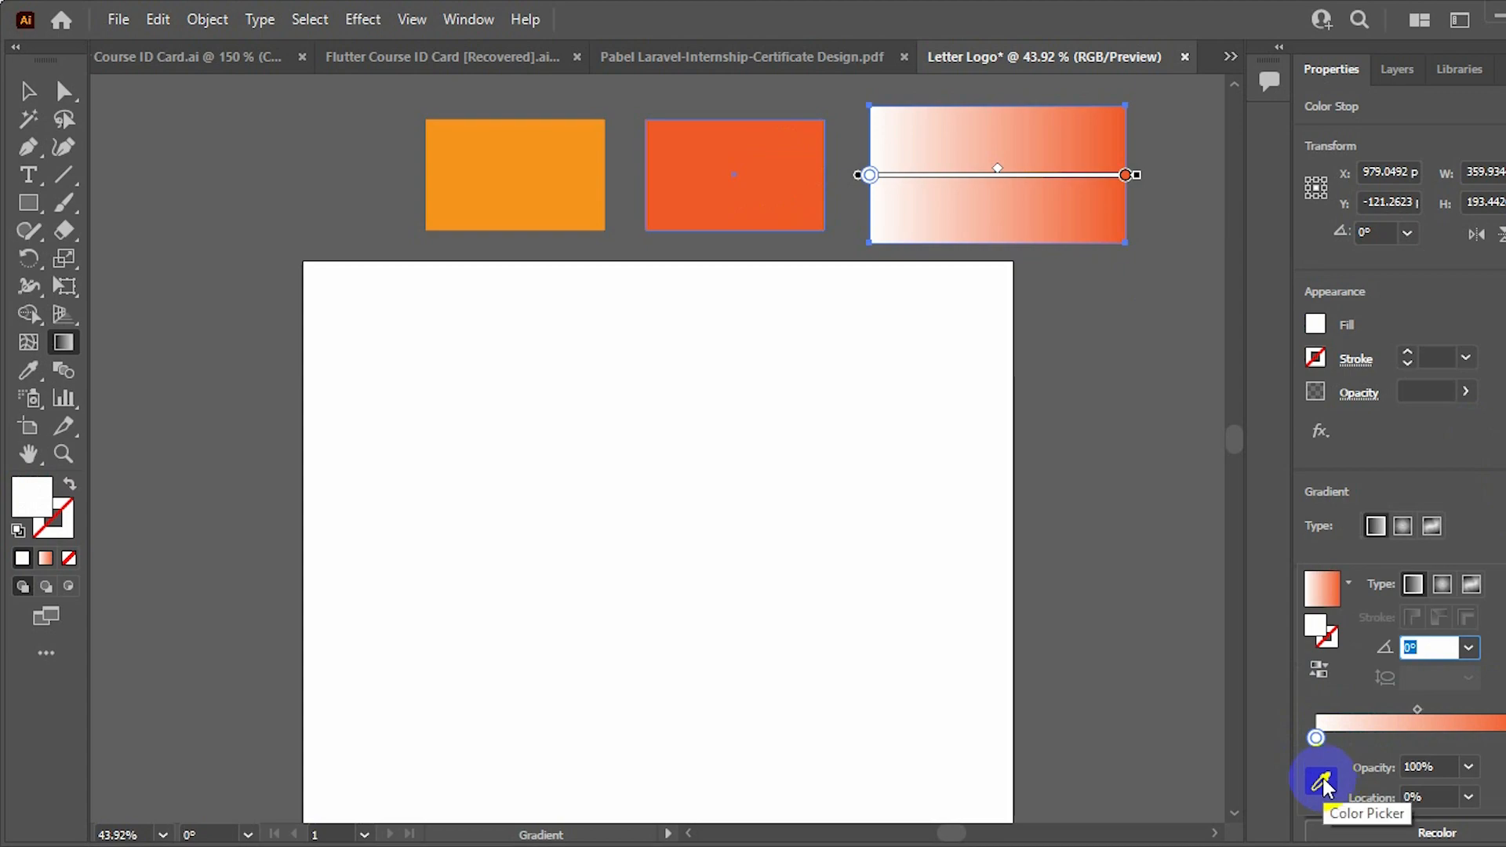
pyautogui.click(1323, 782)
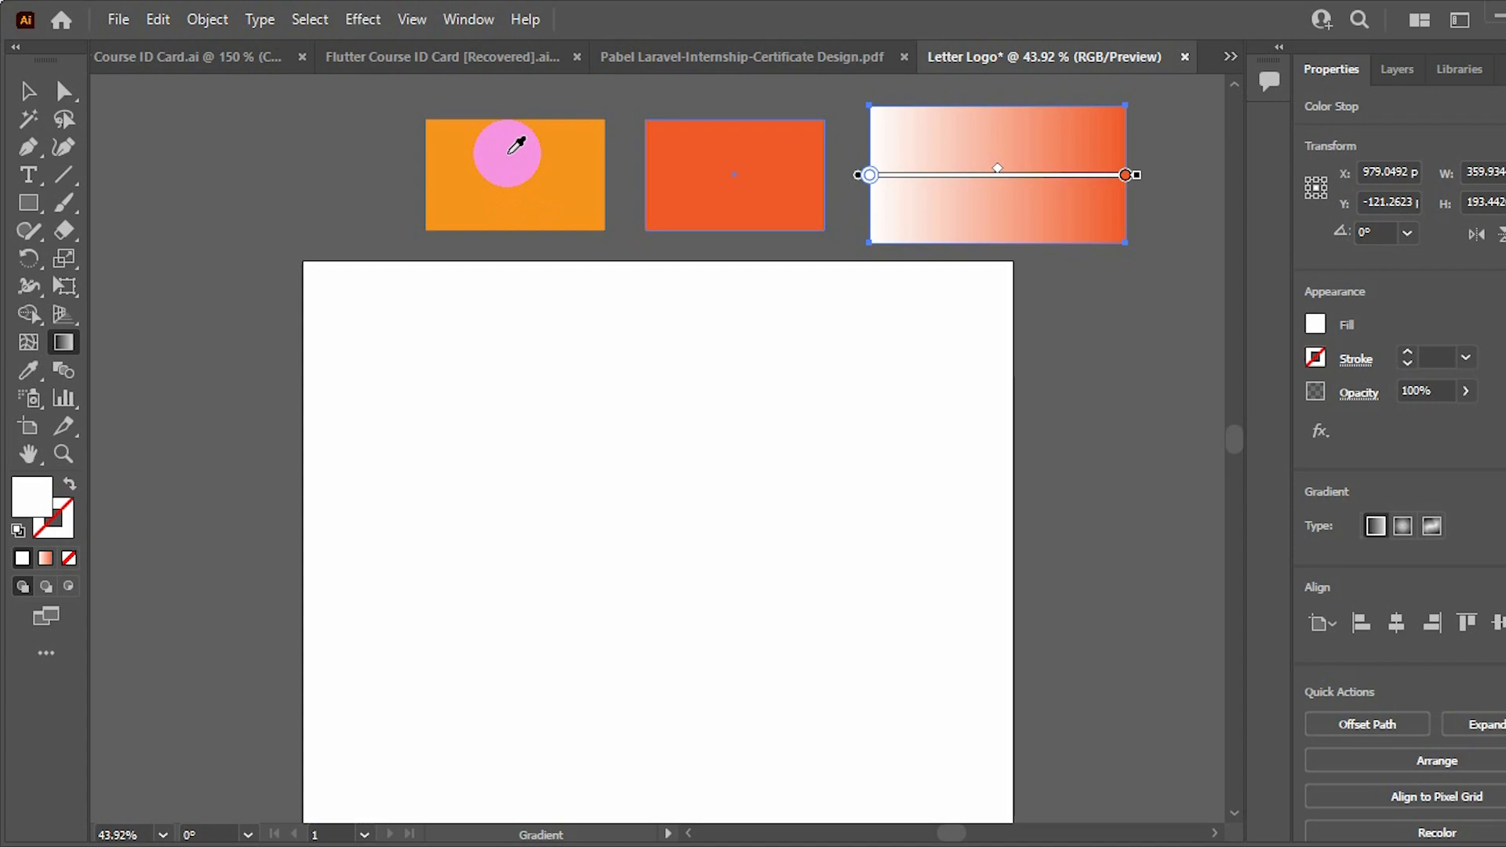
pyautogui.click(511, 151)
pyautogui.click(31, 90)
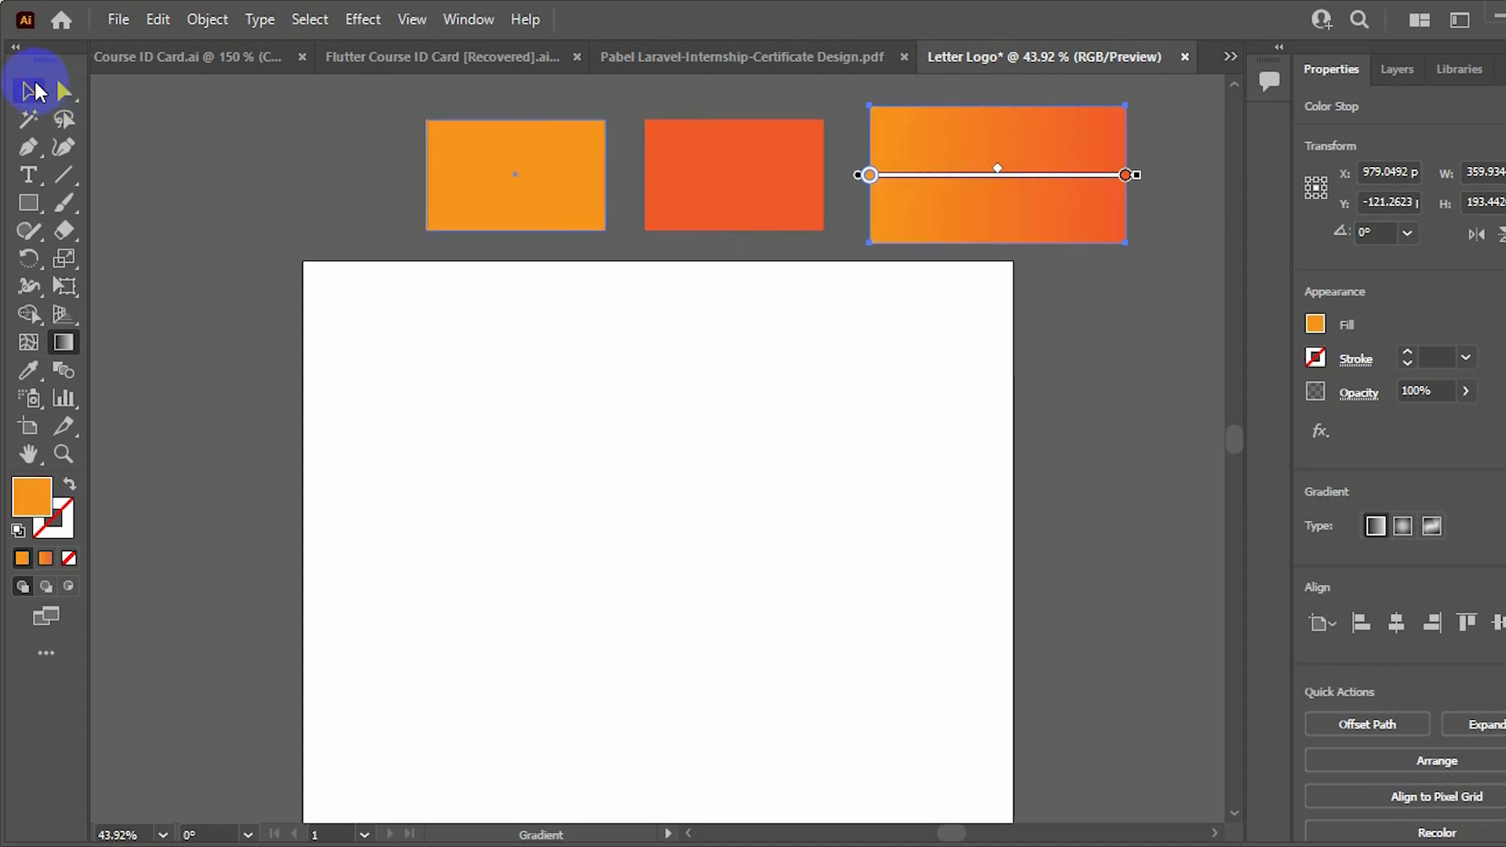
# Move the gradient rectangle onto the artboard and back above it, beside the red-orange rectangle
pyautogui.click(920, 112)
pyautogui.moveTo(1046, 171); pyautogui.dragTo(596, 404)
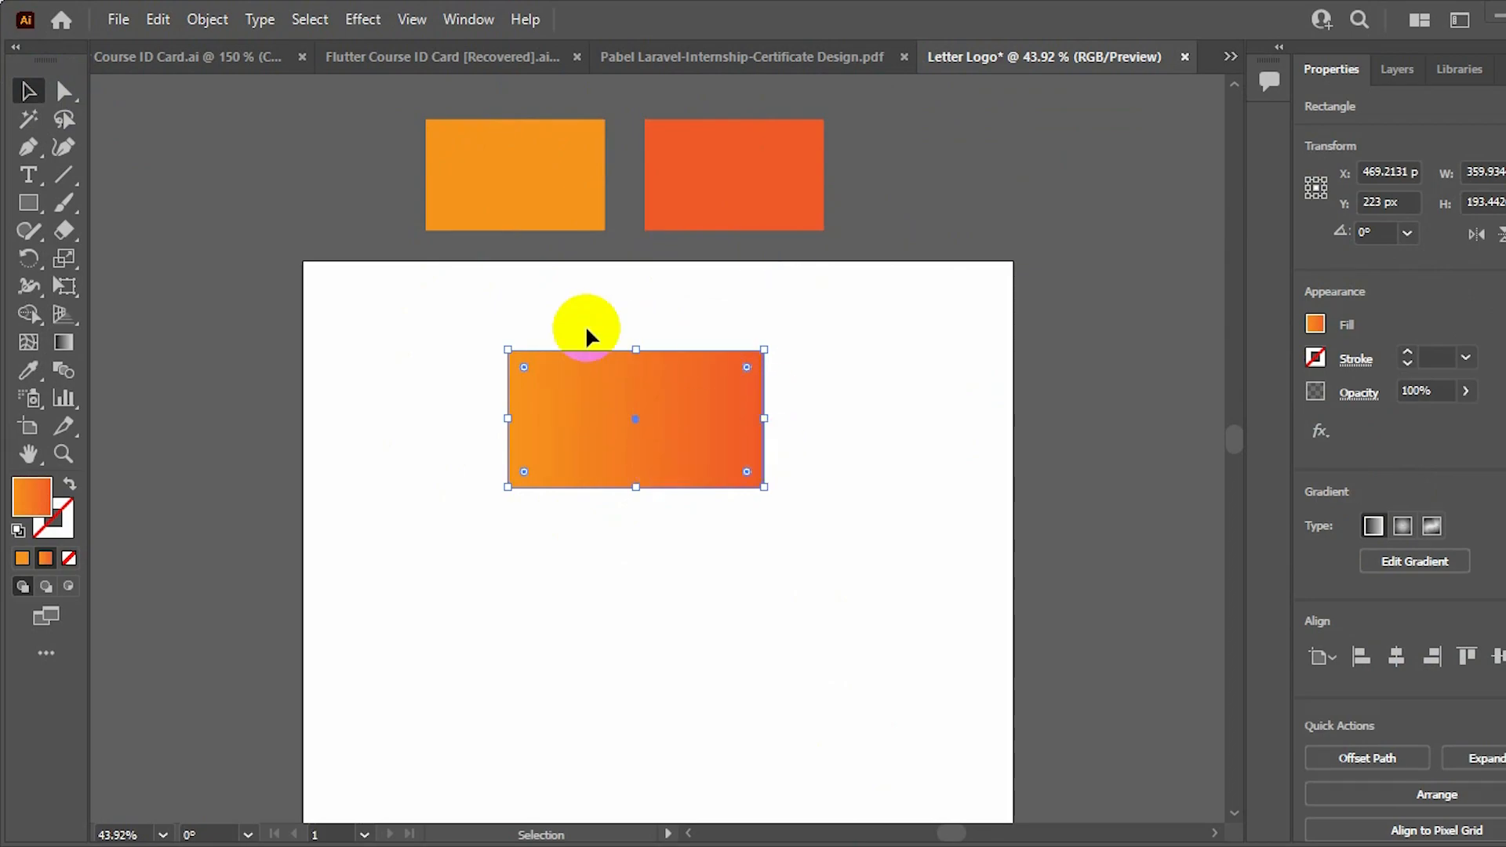
pyautogui.click(901, 403)
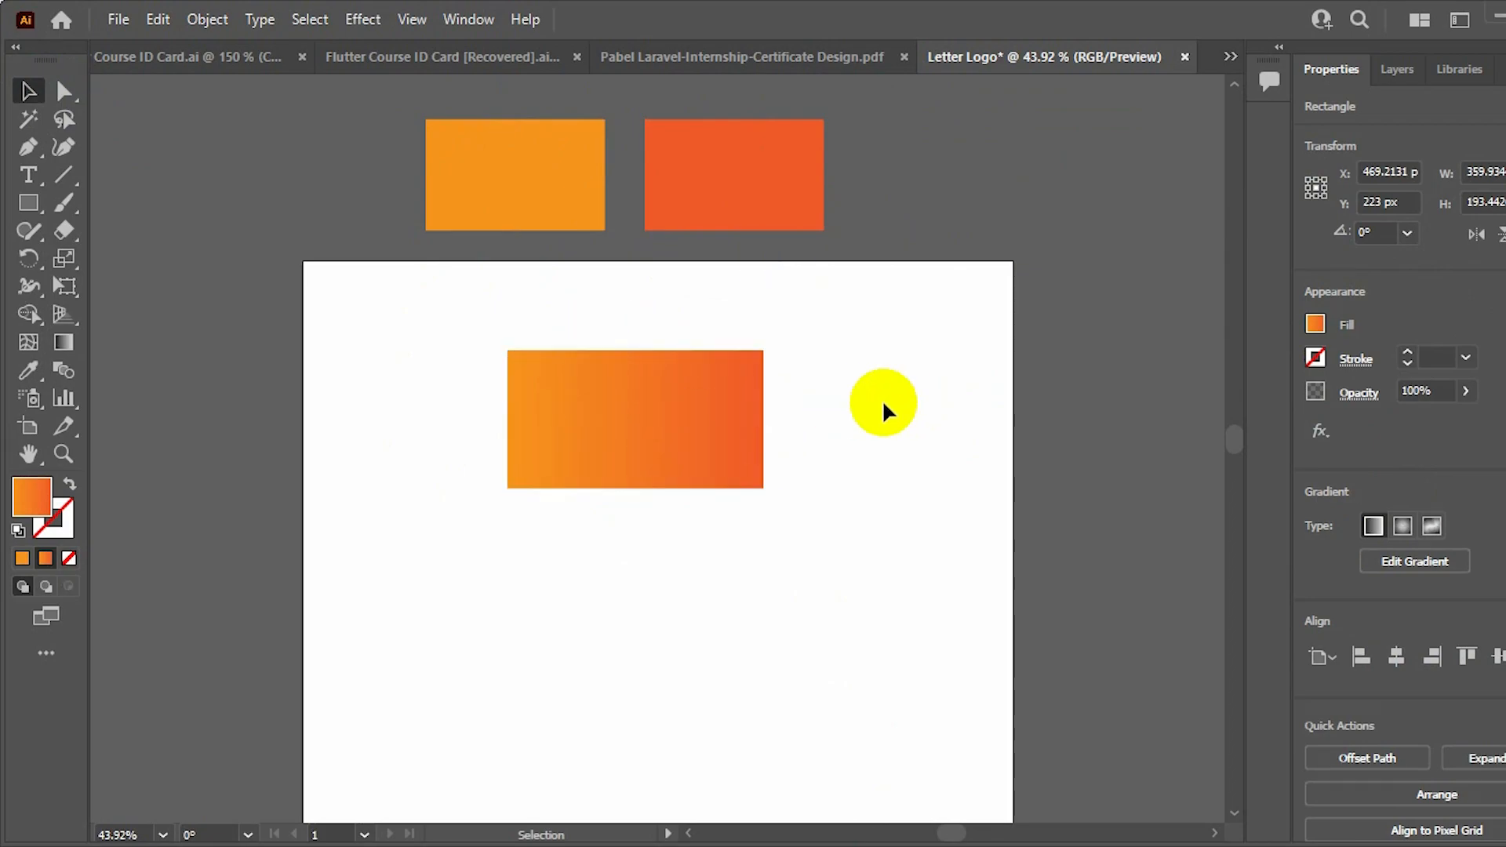
pyautogui.scroll(1, 650, 494)
pyautogui.scroll(-1, 654, 470)
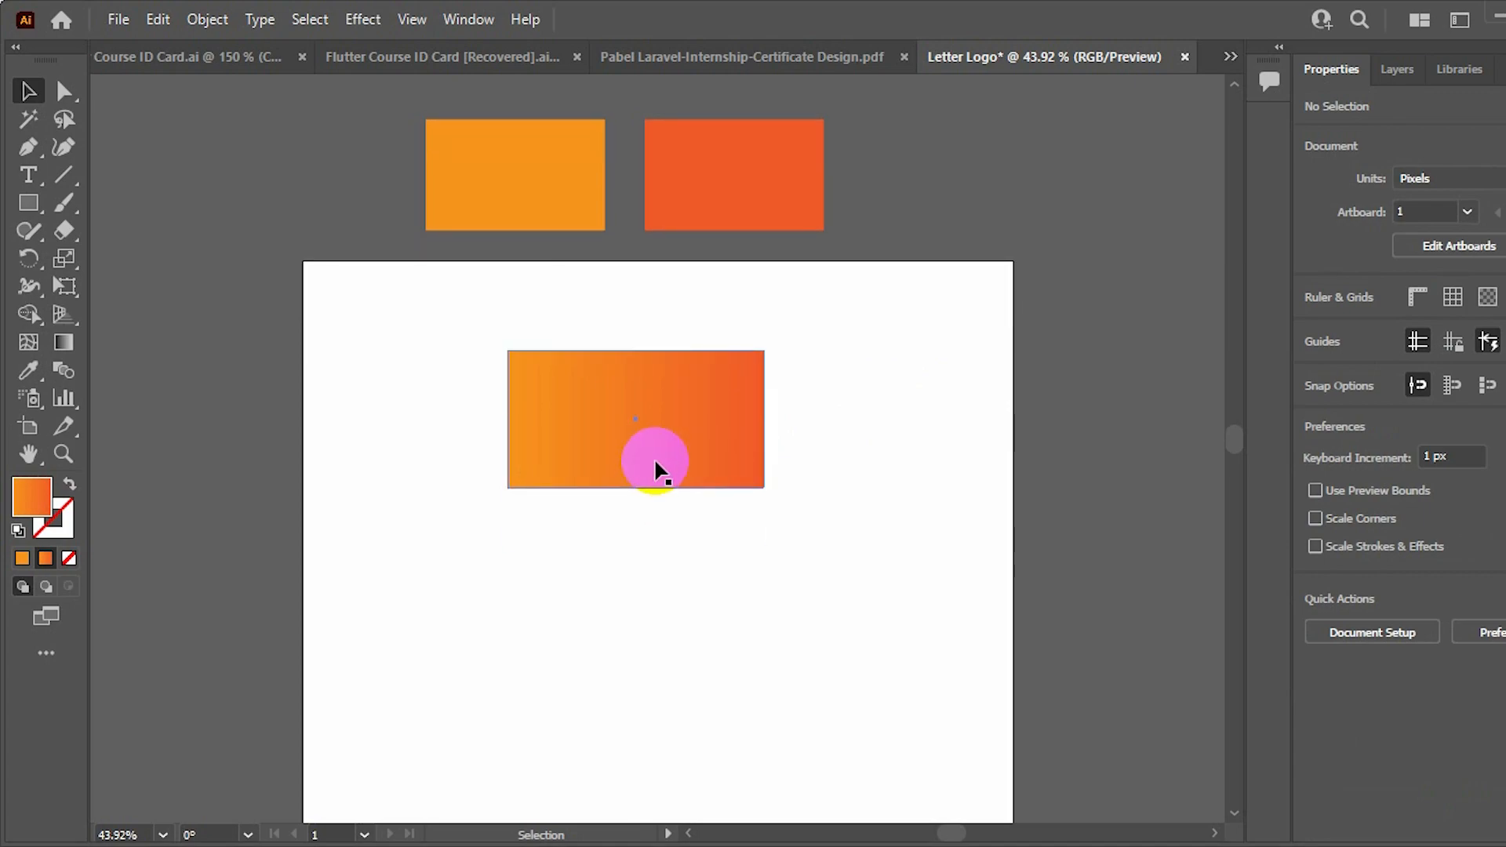
pyautogui.click(655, 463)
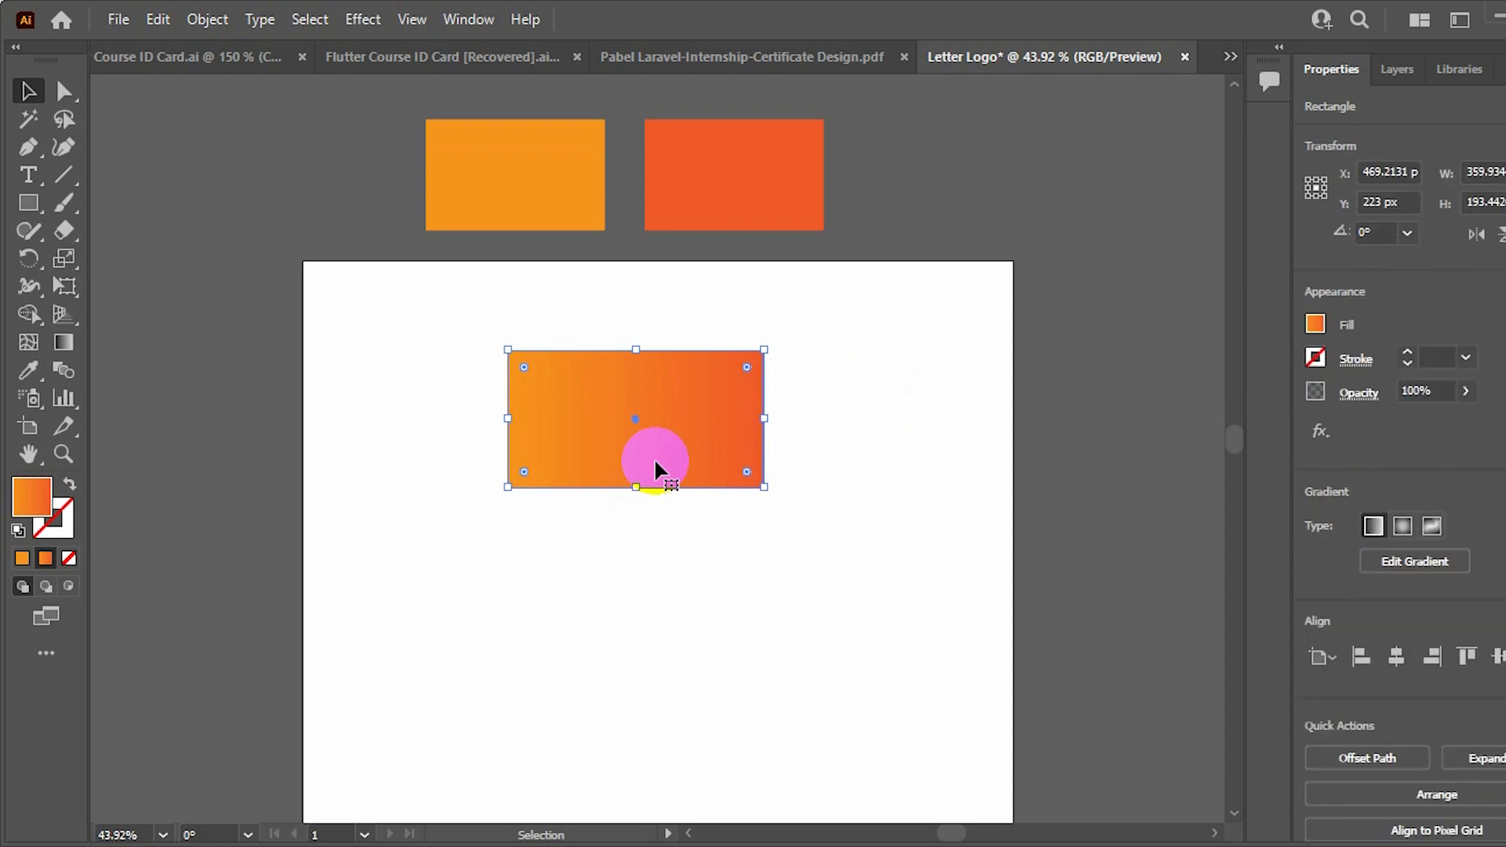
pyautogui.moveTo(655, 462); pyautogui.dragTo(1066, 176)
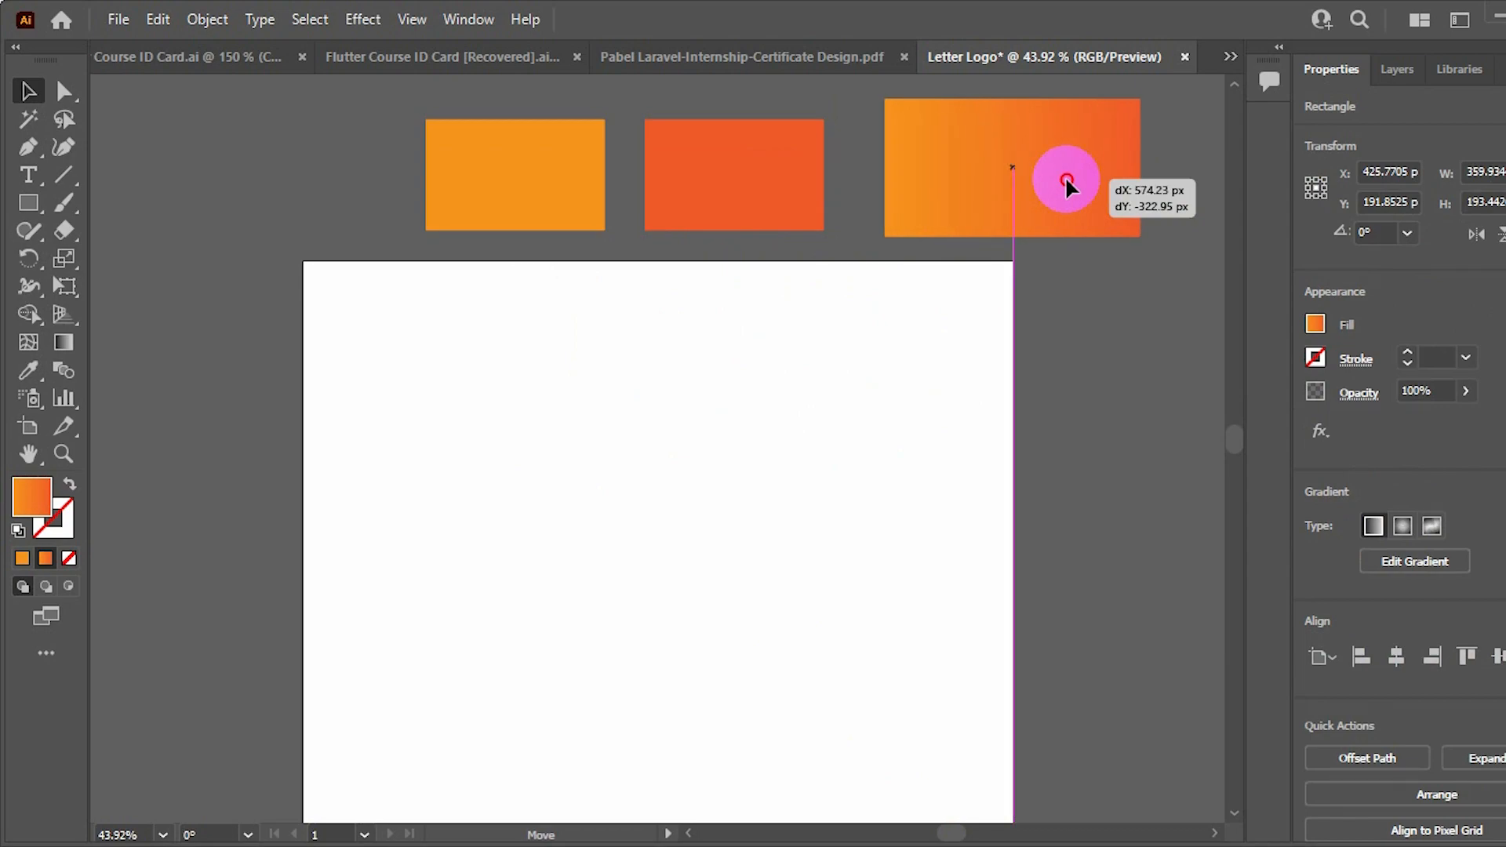
pyautogui.moveTo(1065, 175); pyautogui.dragTo(1065, 176)
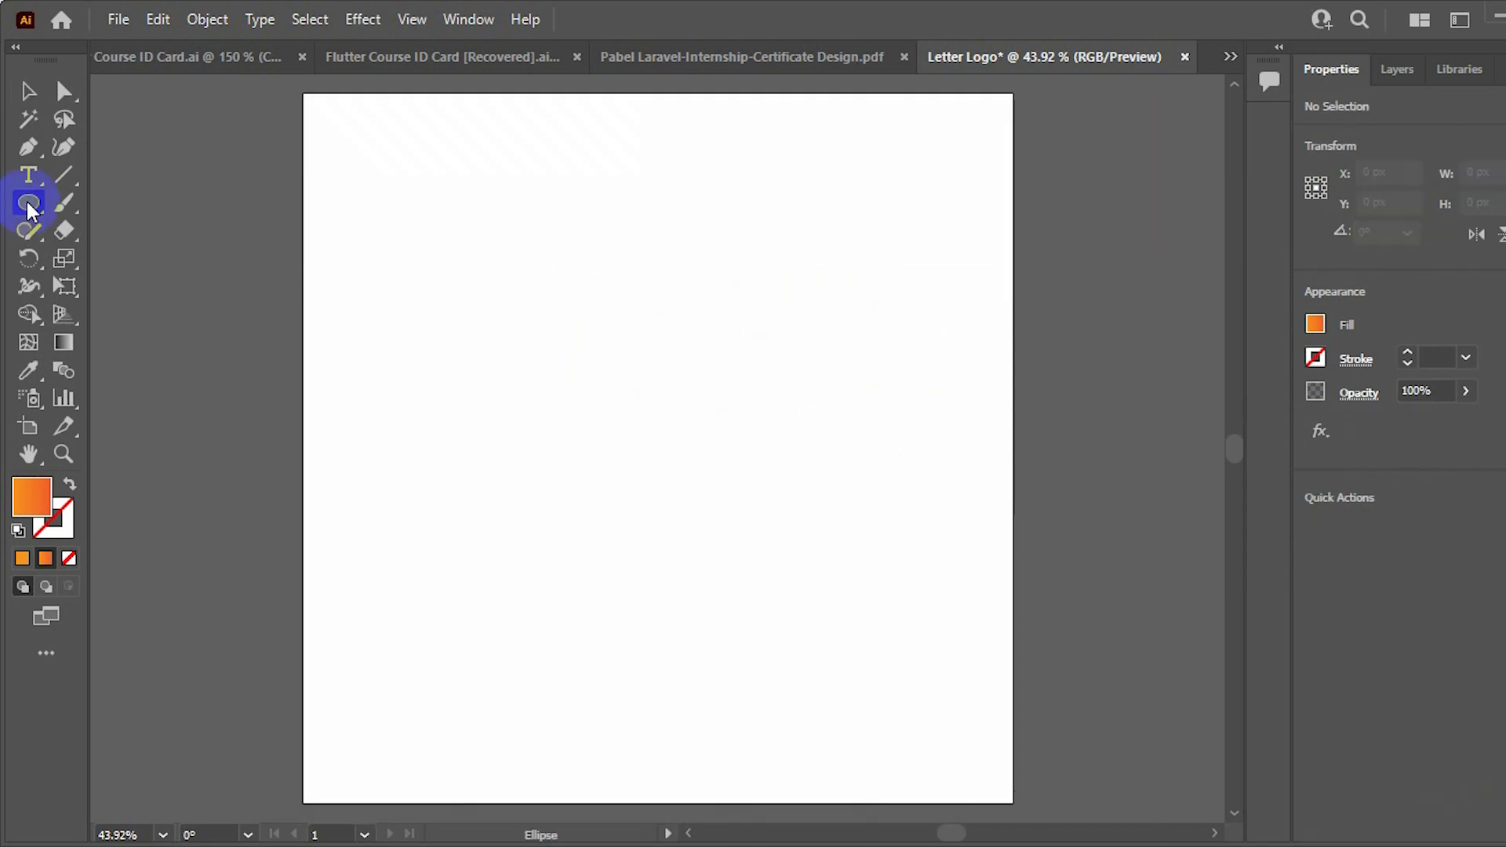
# Draw a circle about 525 px in diameter in the artboard's upper middle area with the Ellipse tool
pyautogui.click(28, 203)
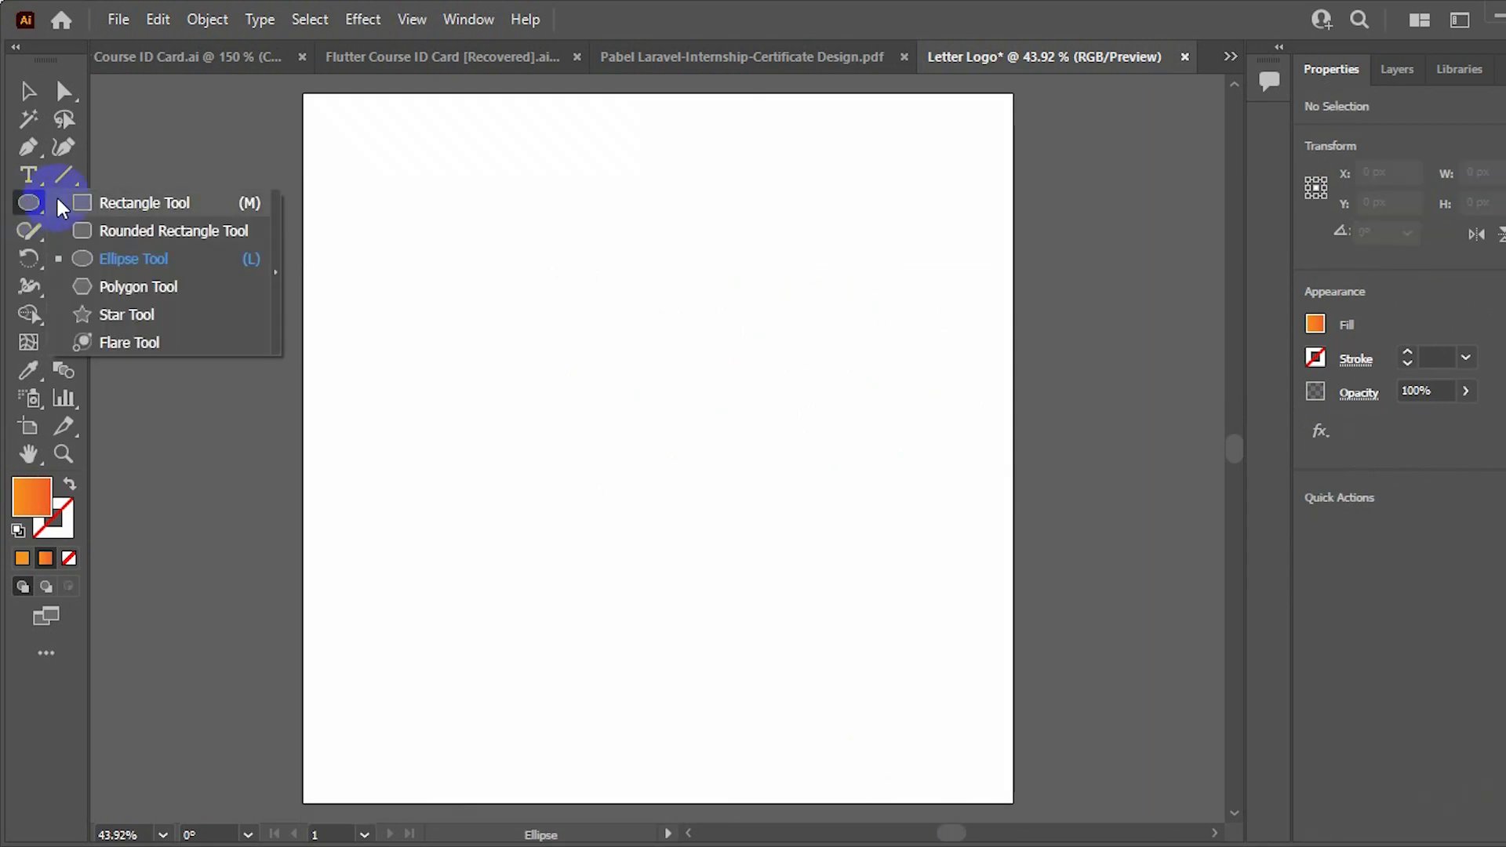
pyautogui.click(116, 256)
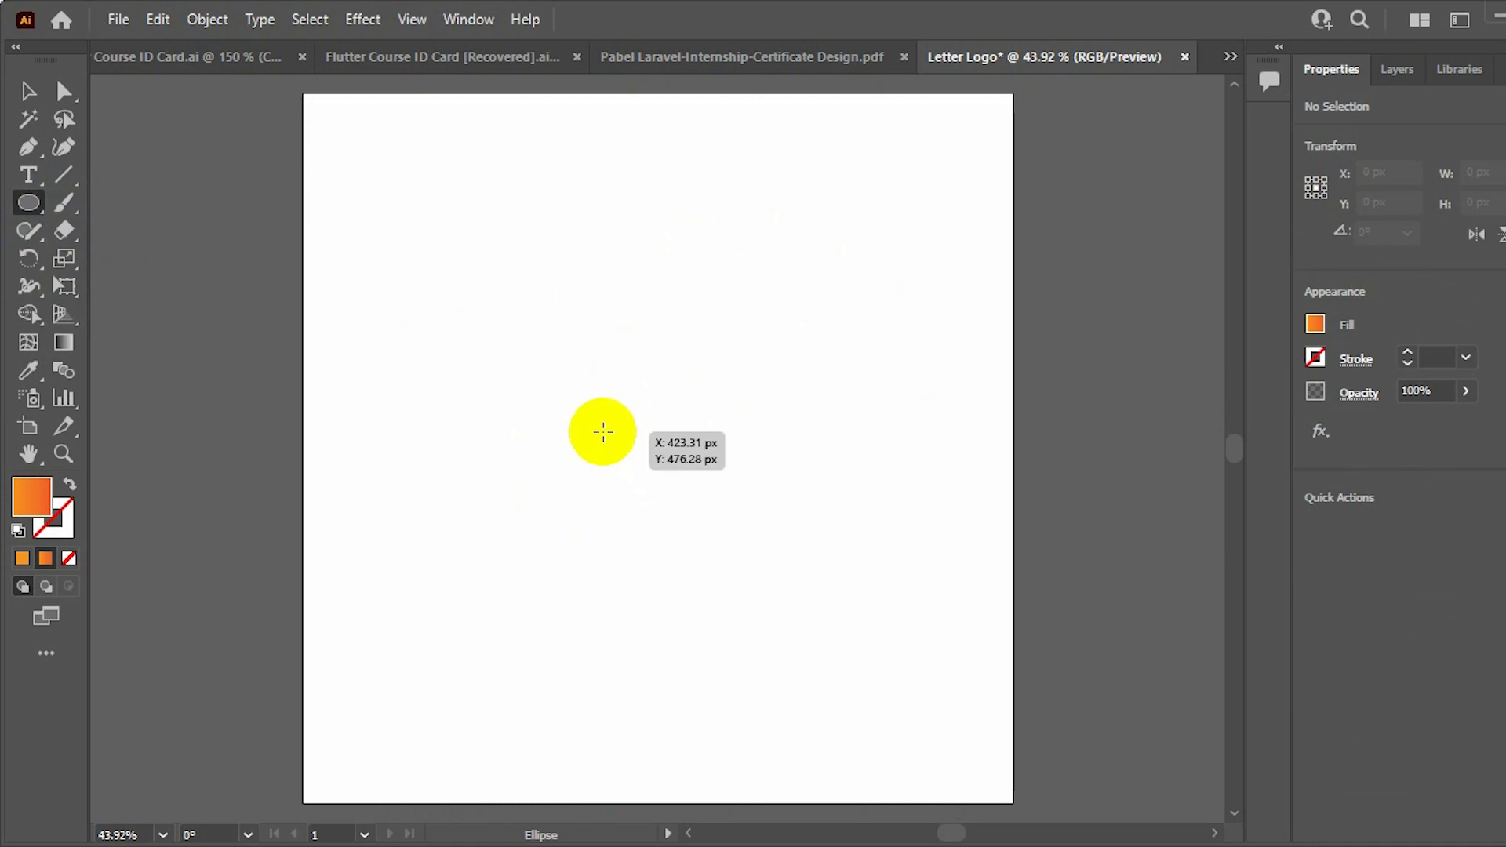
pyautogui.hotkey('ctrl', 'f')
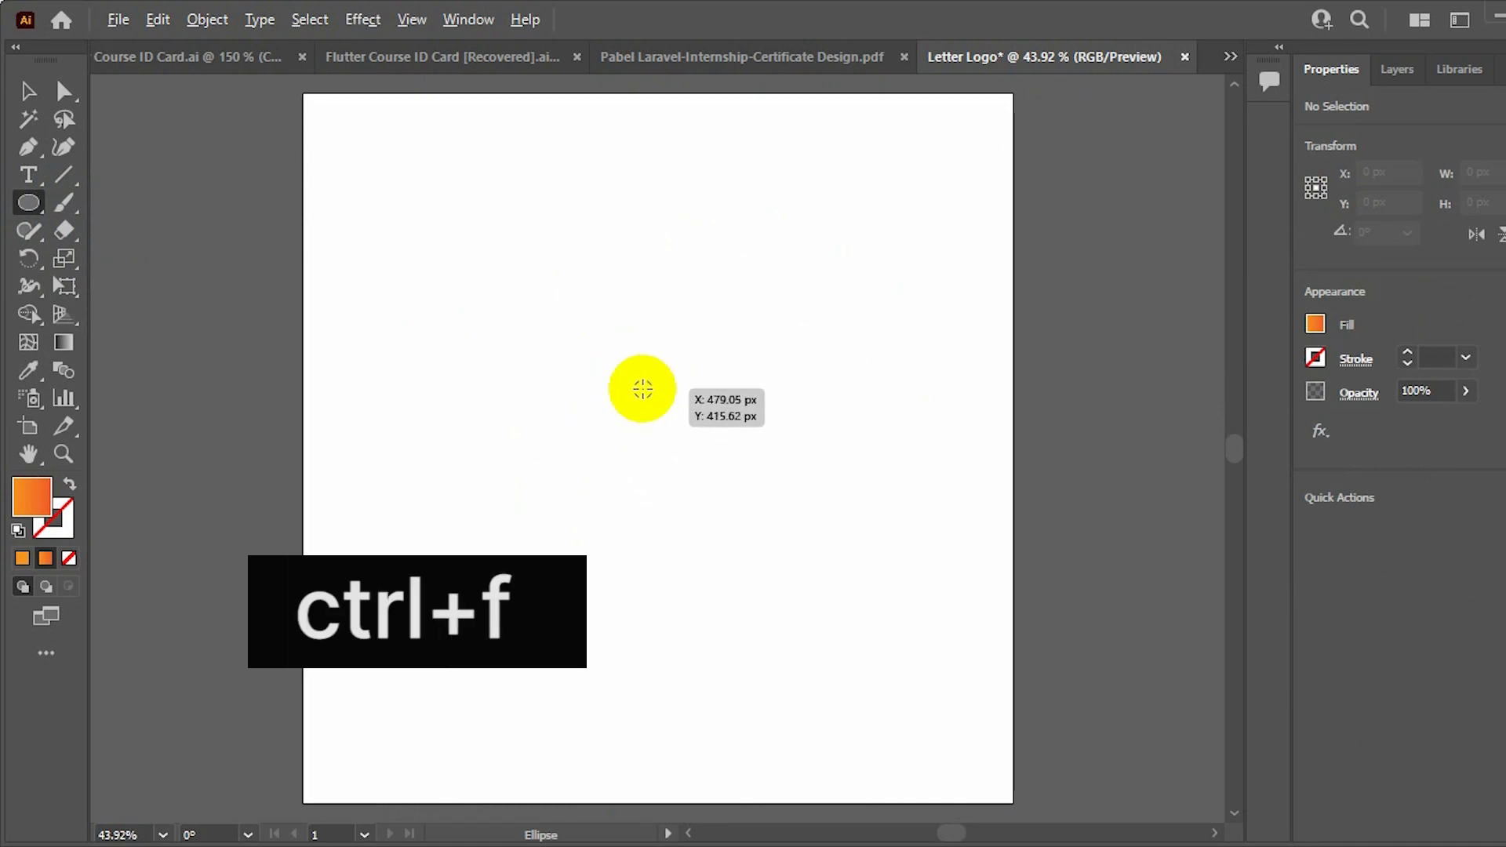
pyautogui.moveTo(642, 387); pyautogui.dragTo(770, 575)
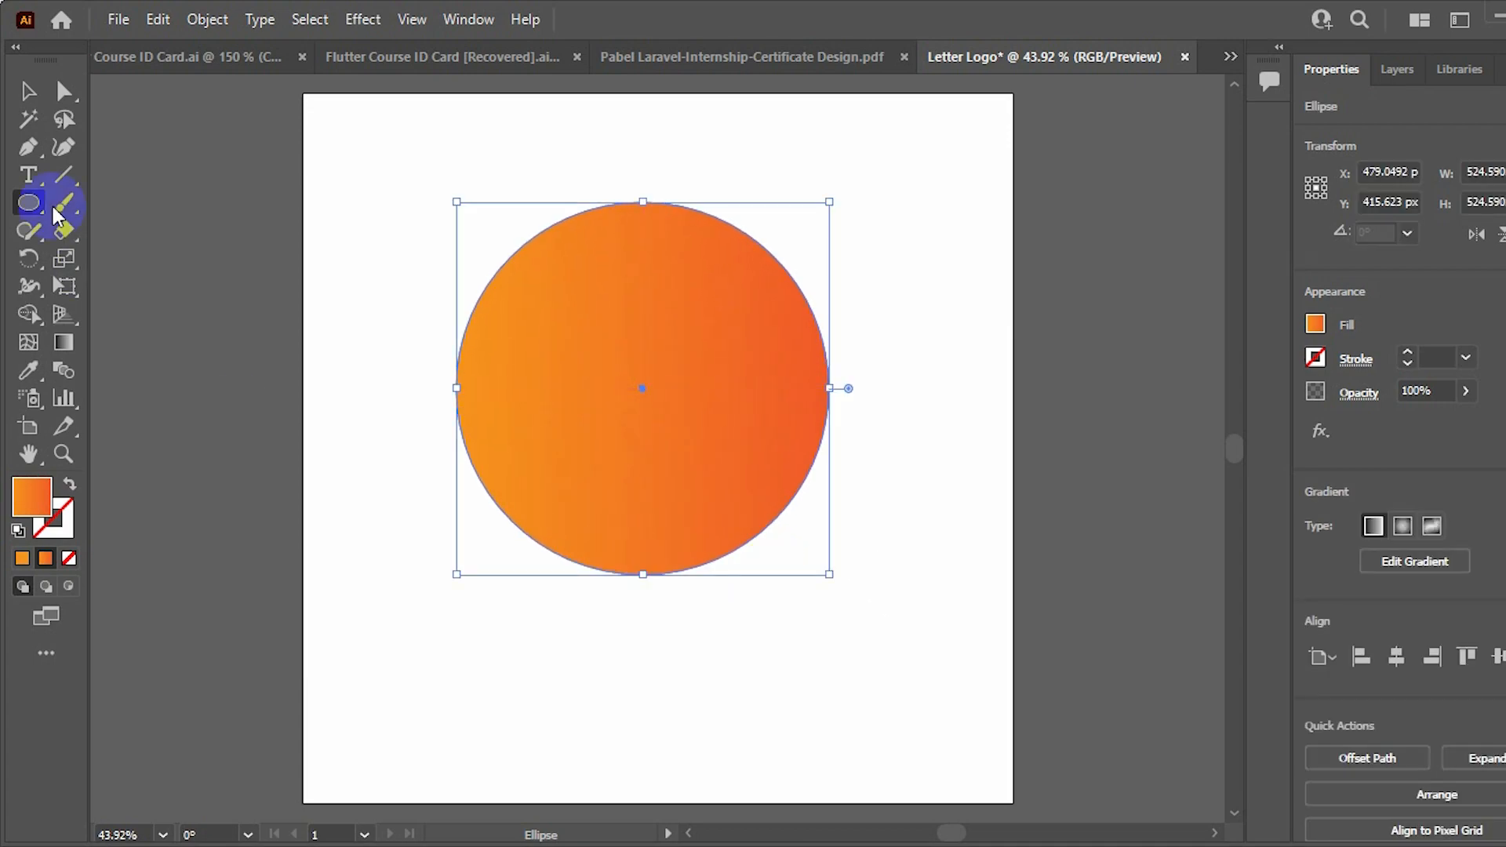
# Change the circle's fill from the gradient to solid yellow
pyautogui.click(1315, 324)
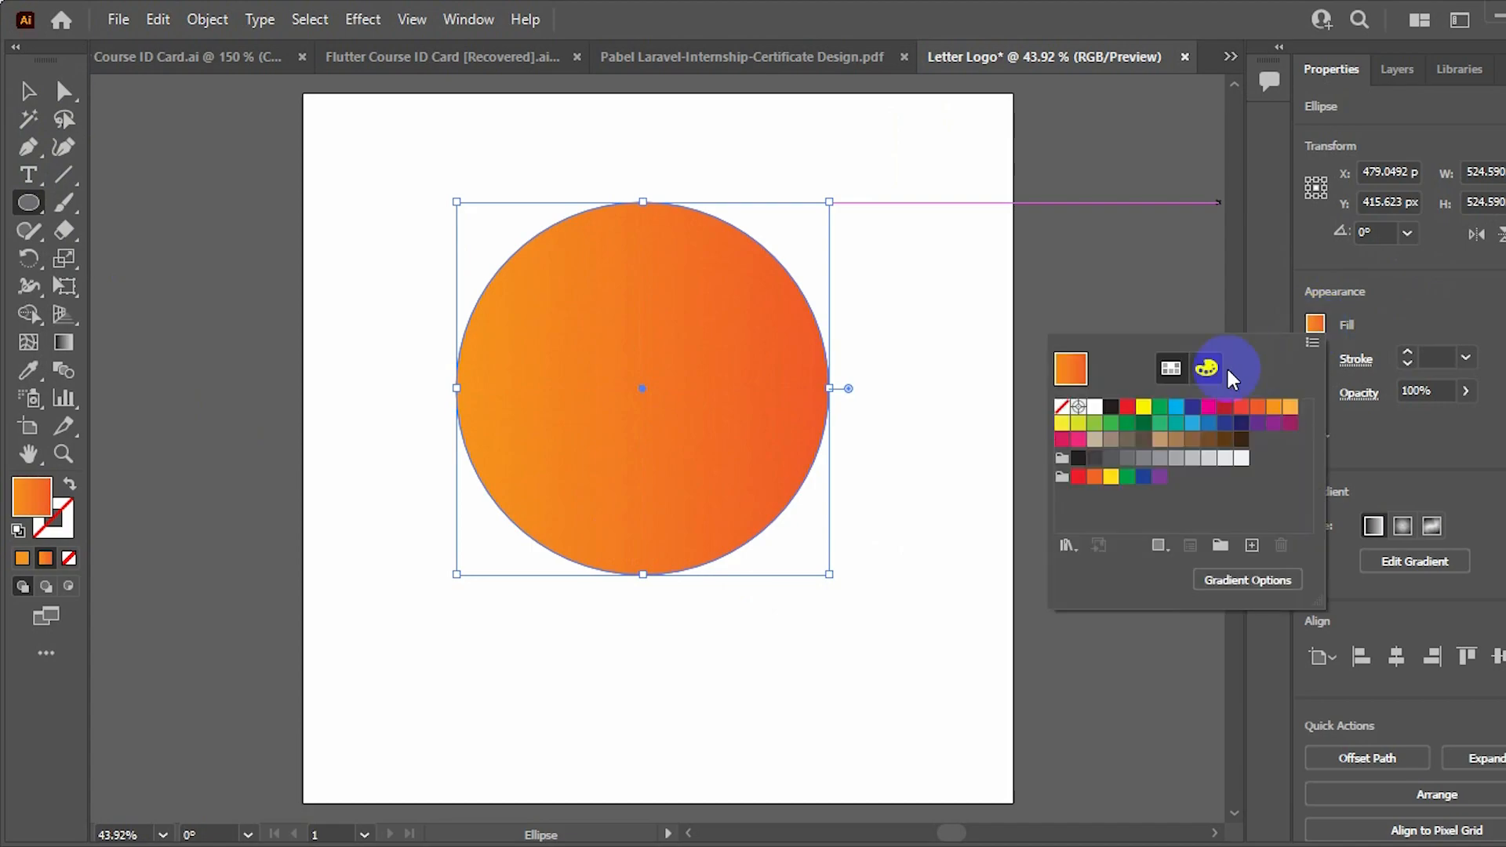
pyautogui.click(1144, 407)
pyautogui.click(1027, 413)
pyautogui.click(28, 91)
# Paste a copy of the yellow circle in place, directly in front of the original
pyautogui.click(316, 188)
pyautogui.click(590, 312)
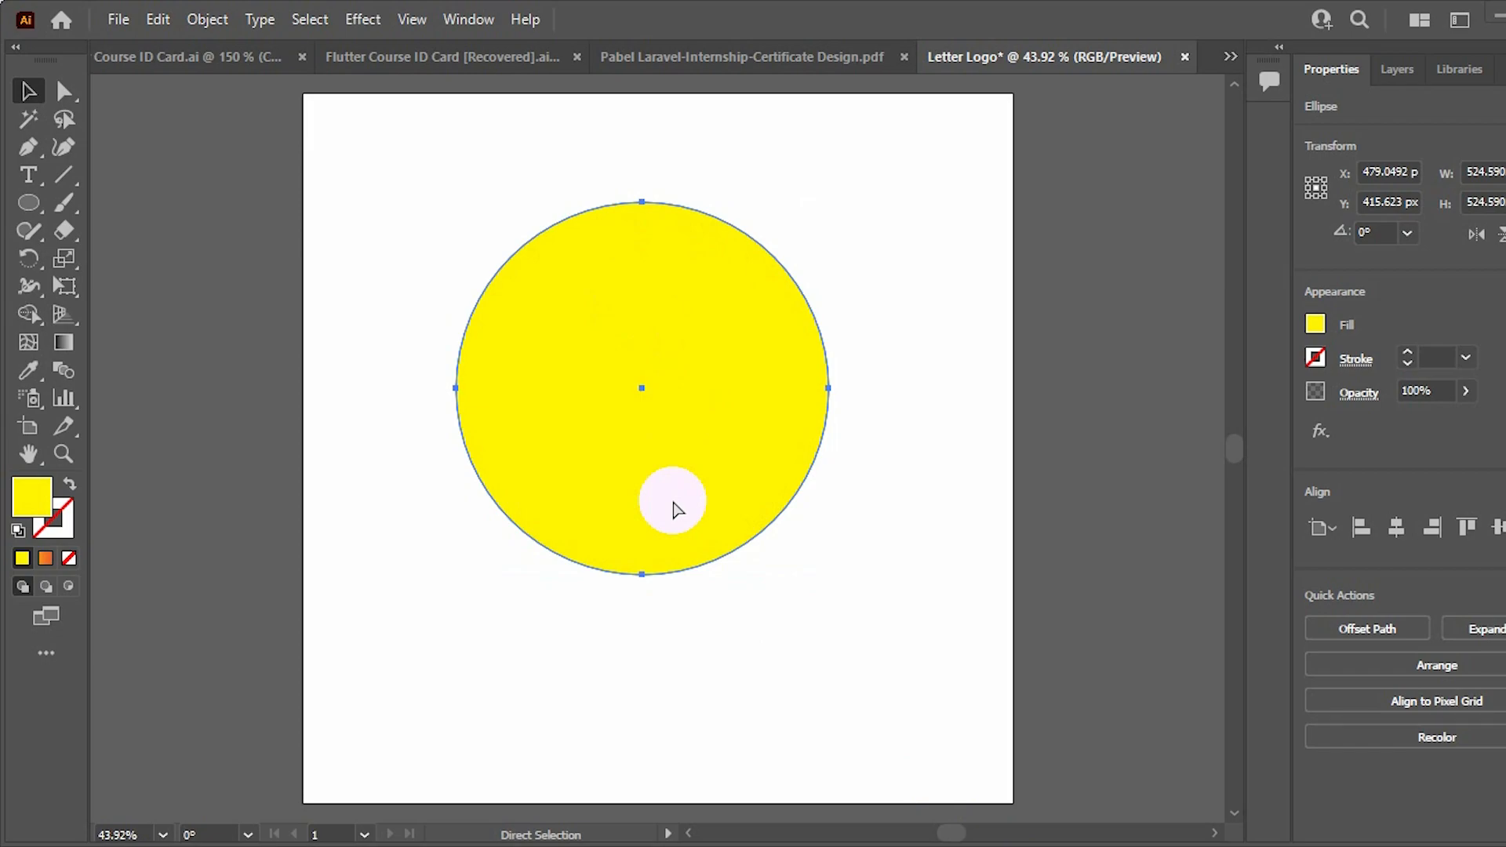
pyautogui.hotkey('ctrl', 'f')
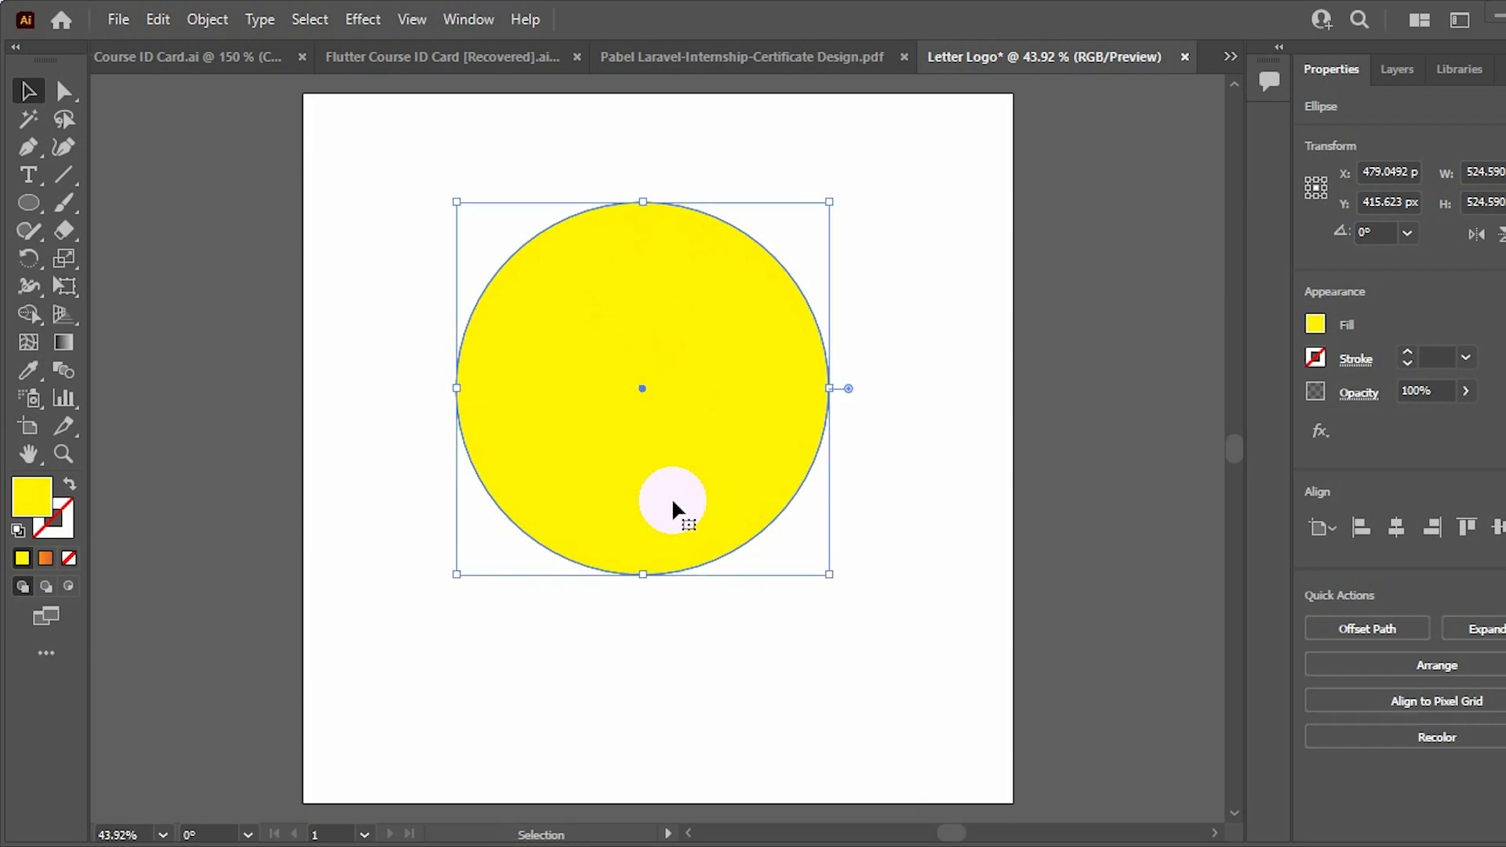
# Paste another circle copy in front, scaling the circles about their shared centre to about 485 px and 249 px in diameter
pyautogui.press('ctrl')
pyautogui.hotkey('ctrl', 'f')
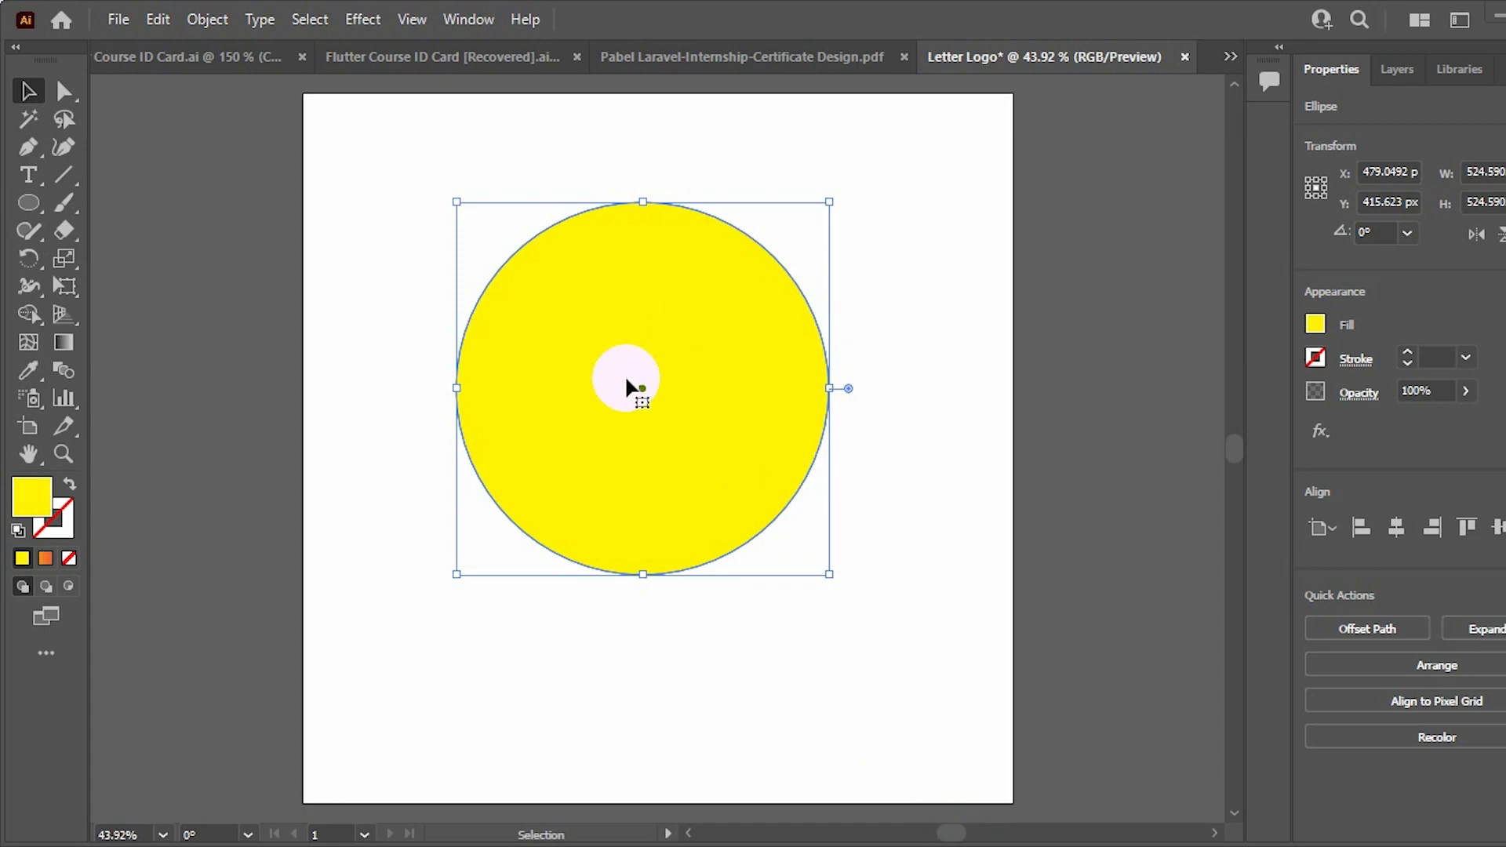
pyautogui.moveTo(667, 526); pyautogui.dragTo(637, 430)
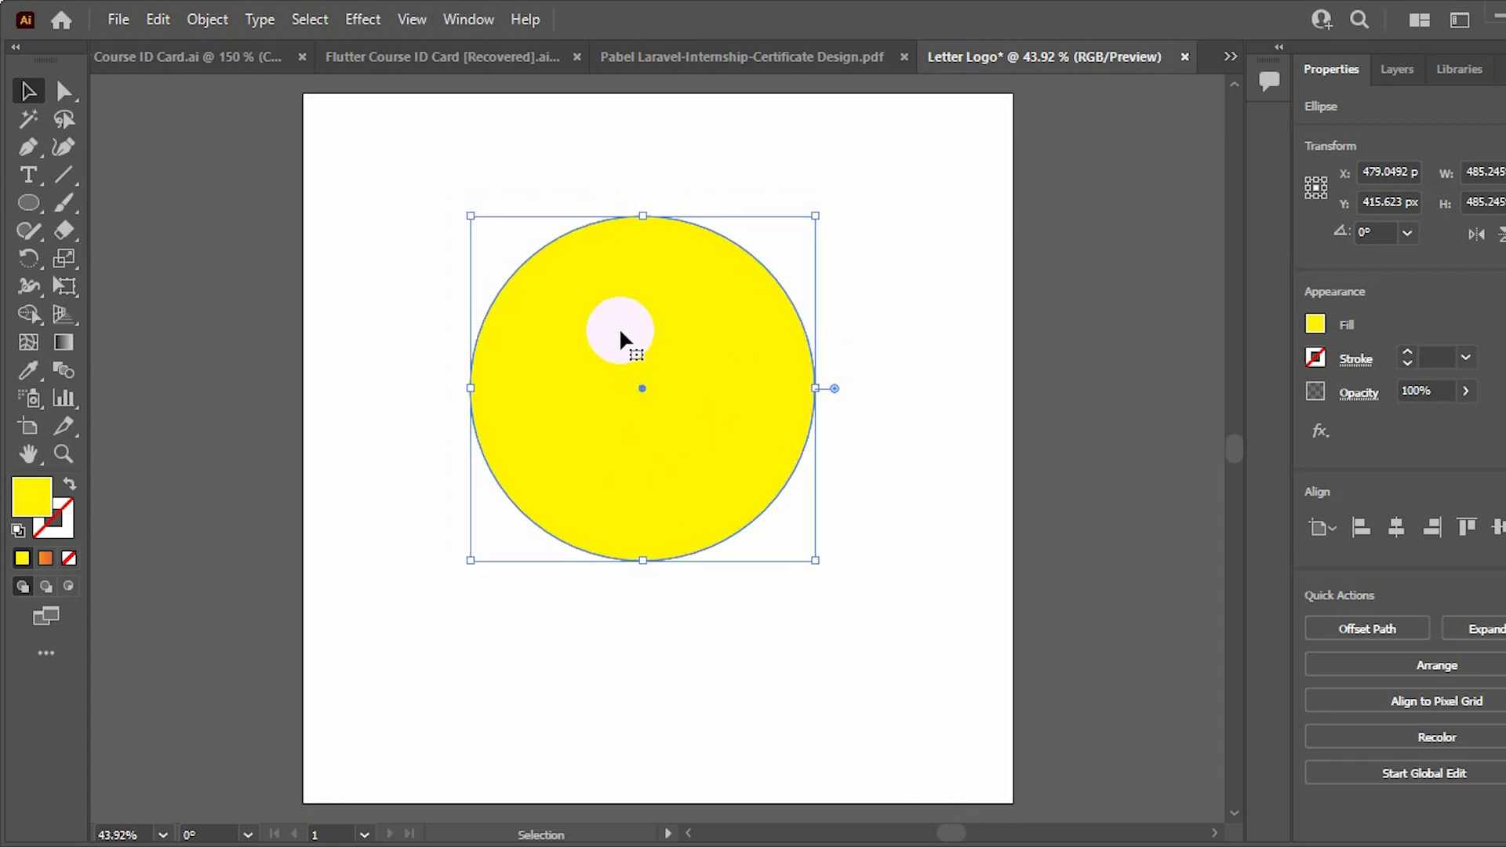
pyautogui.moveTo(642, 216); pyautogui.dragTo(670, 296)
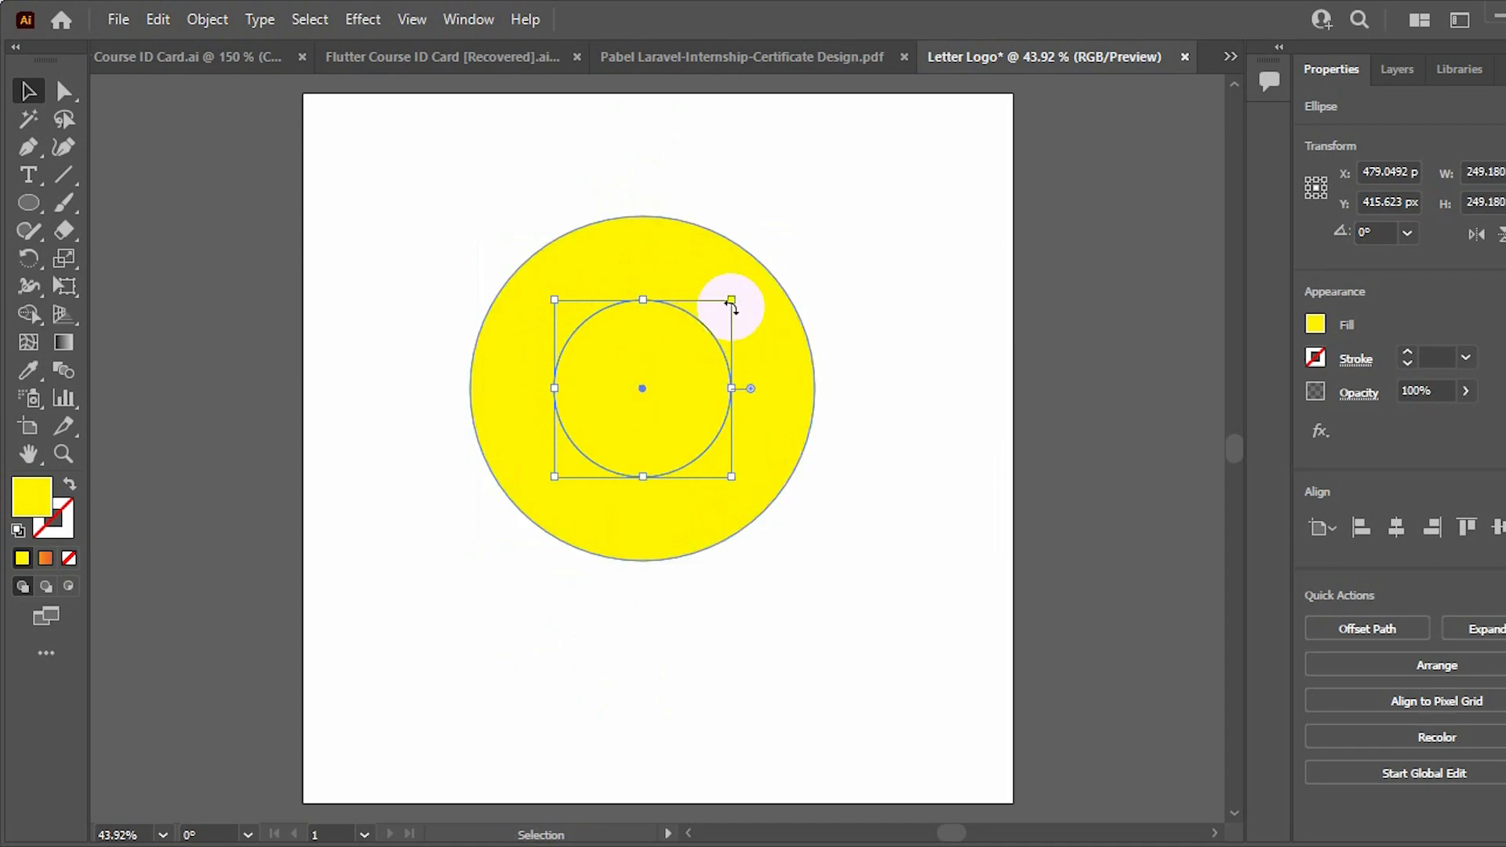
# Fill the small inner circle with solid red
pyautogui.click(1315, 324)
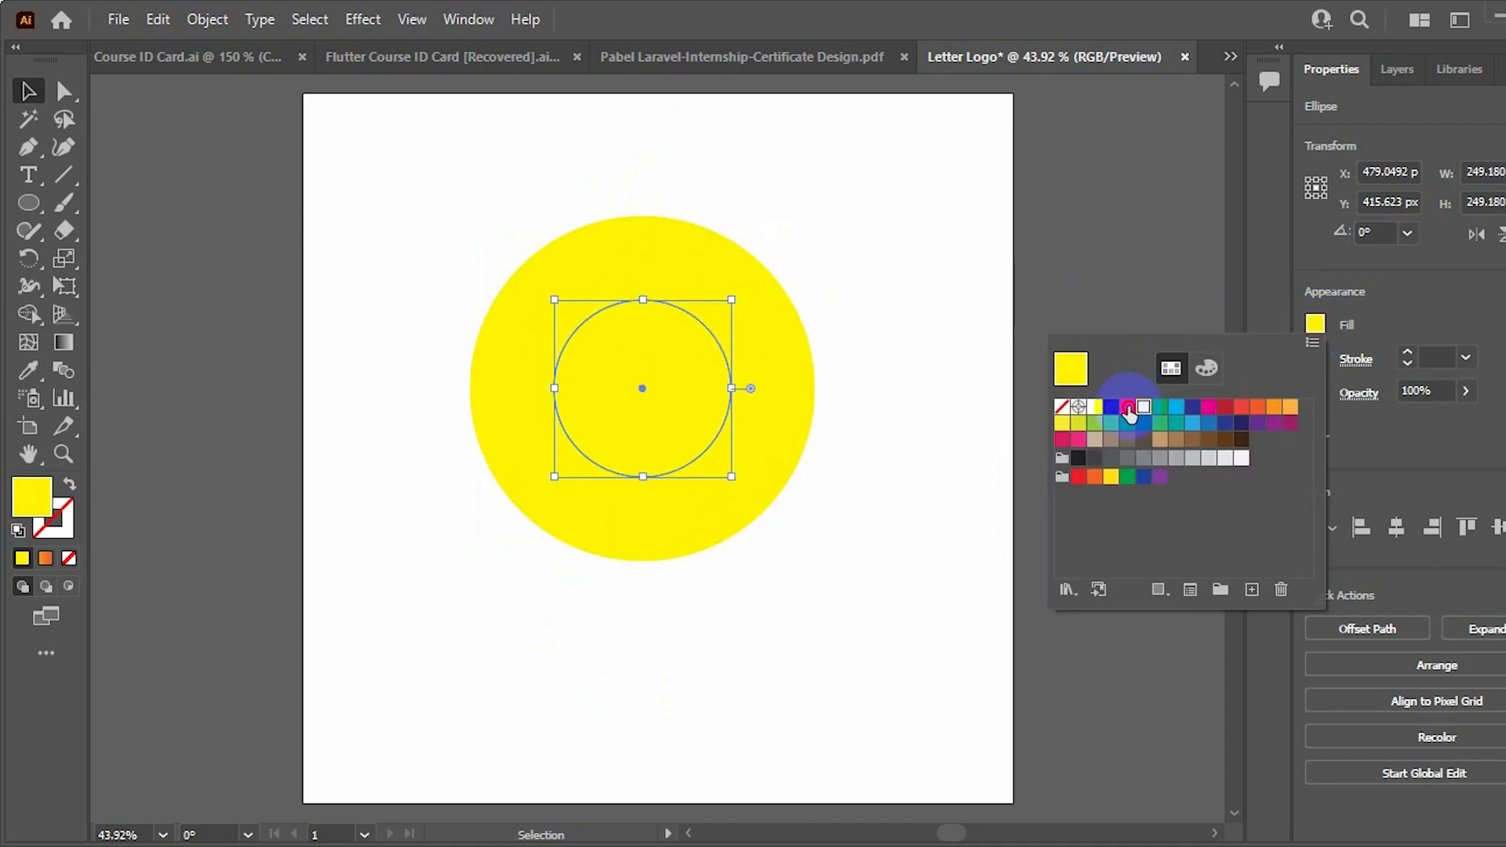
pyautogui.click(1129, 410)
pyautogui.click(1061, 306)
pyautogui.click(785, 321)
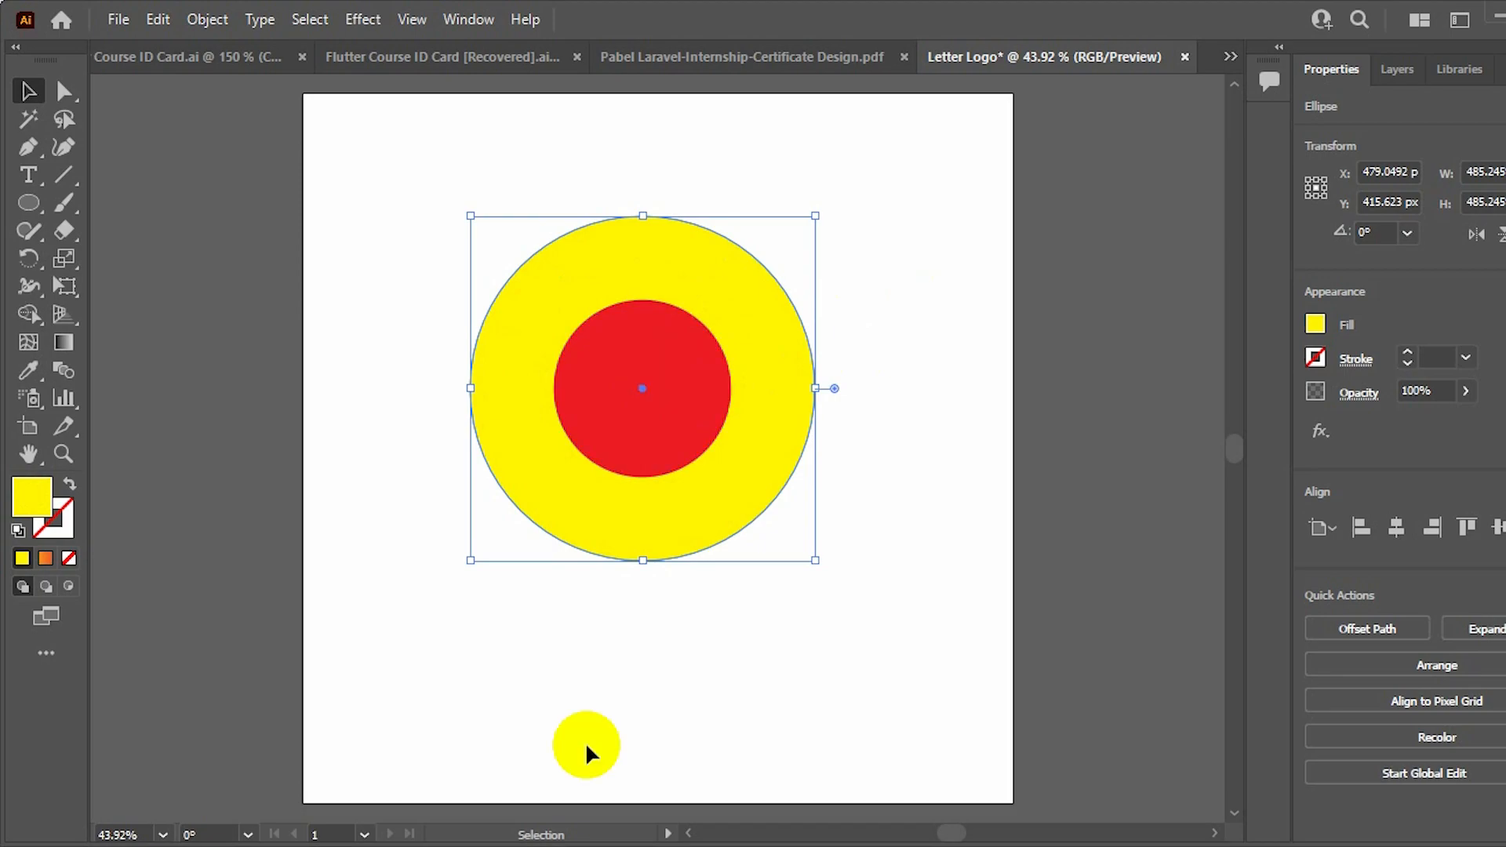
pyautogui.scroll(3, 822, 556)
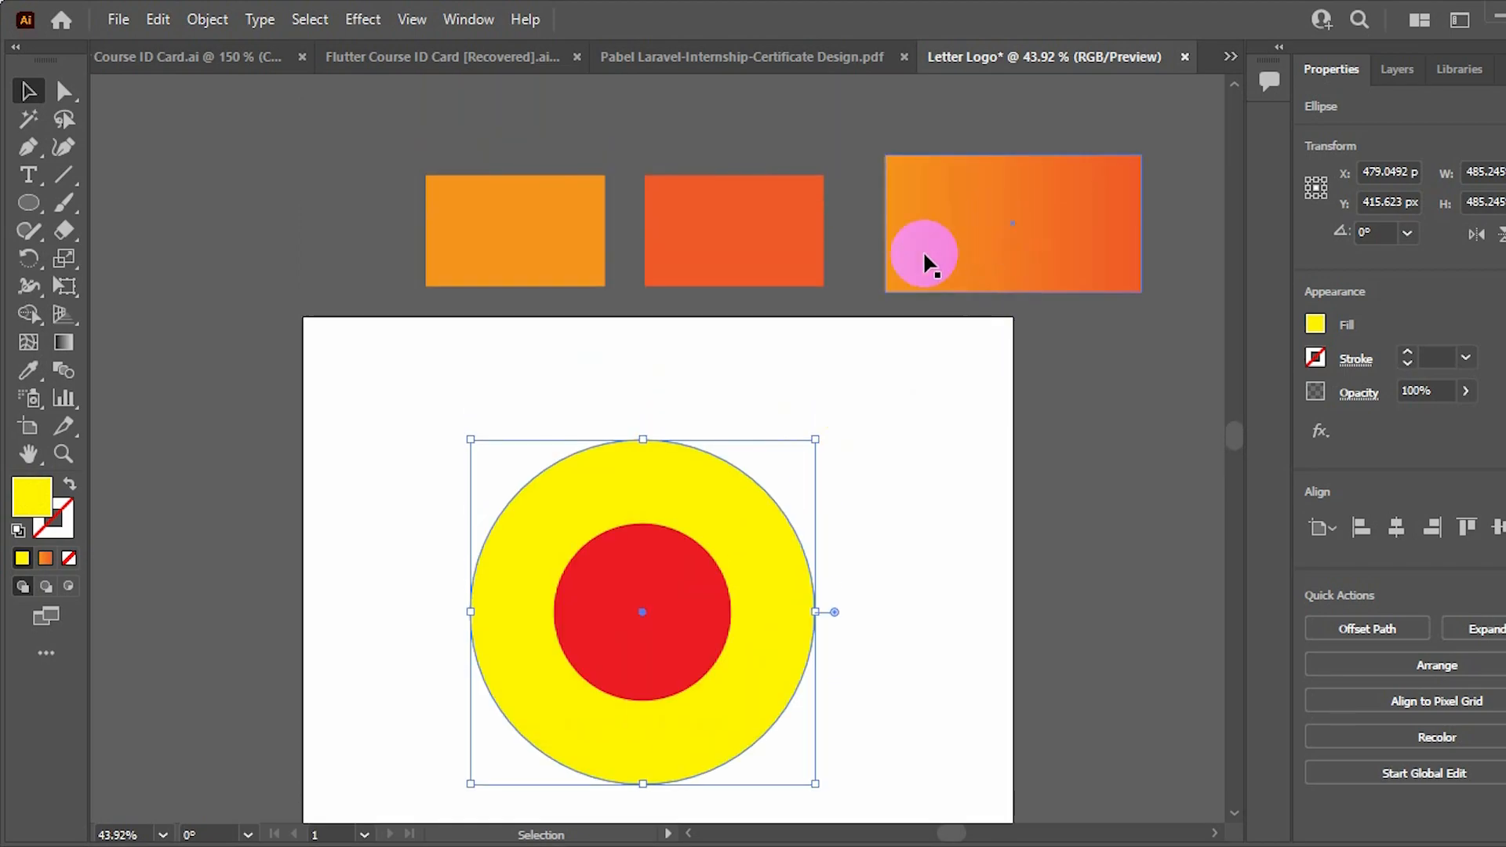
pyautogui.scroll(-1, 756, 440)
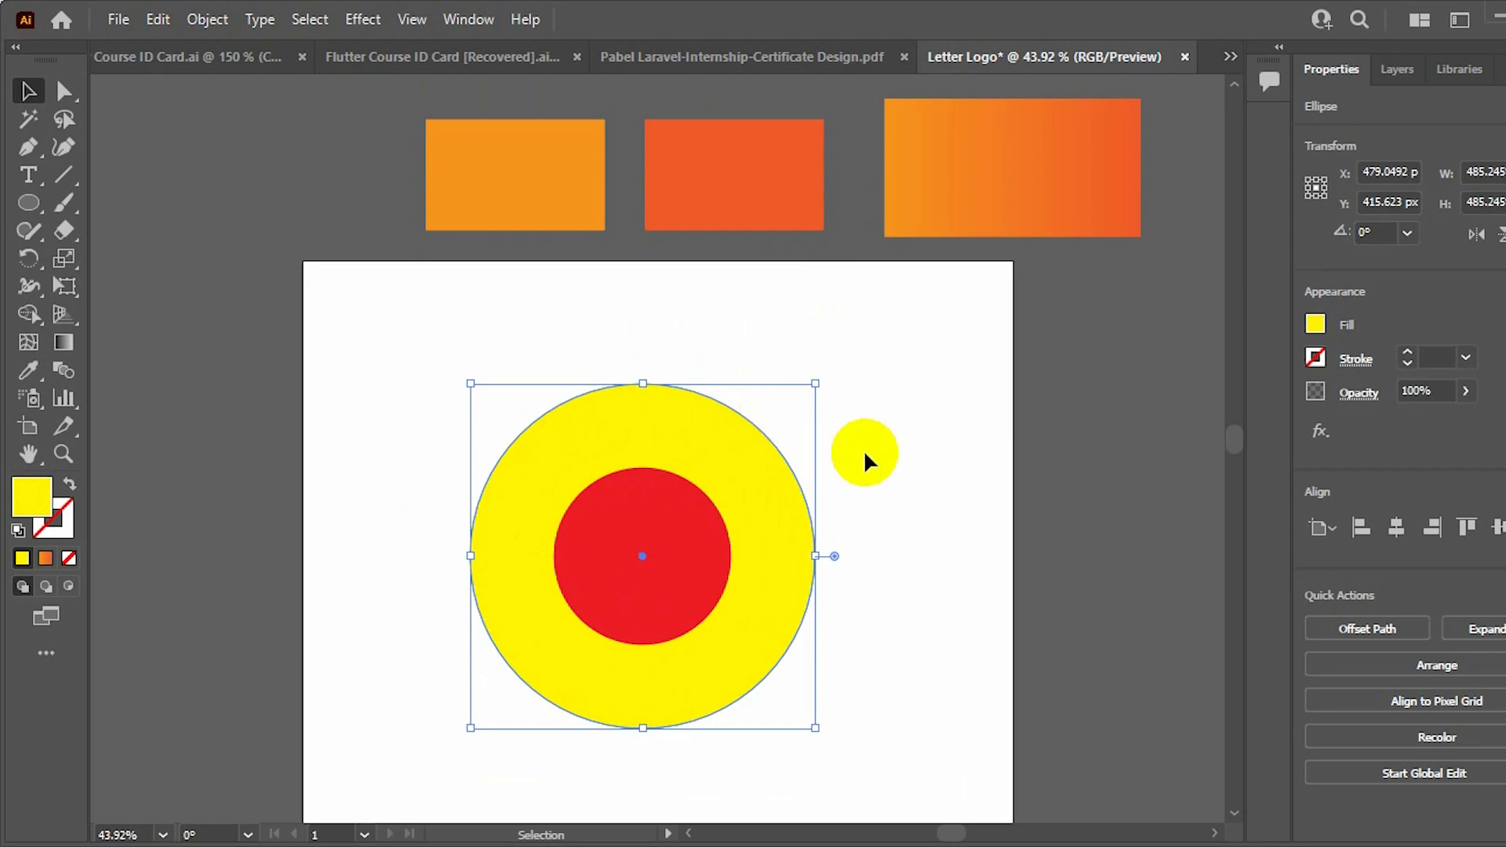
# Duplicate the red circle, enlarge the copy to about 342 px in diameter, and place it over the yellow circle at about X 500, Y 446 px
pyautogui.click(691, 538)
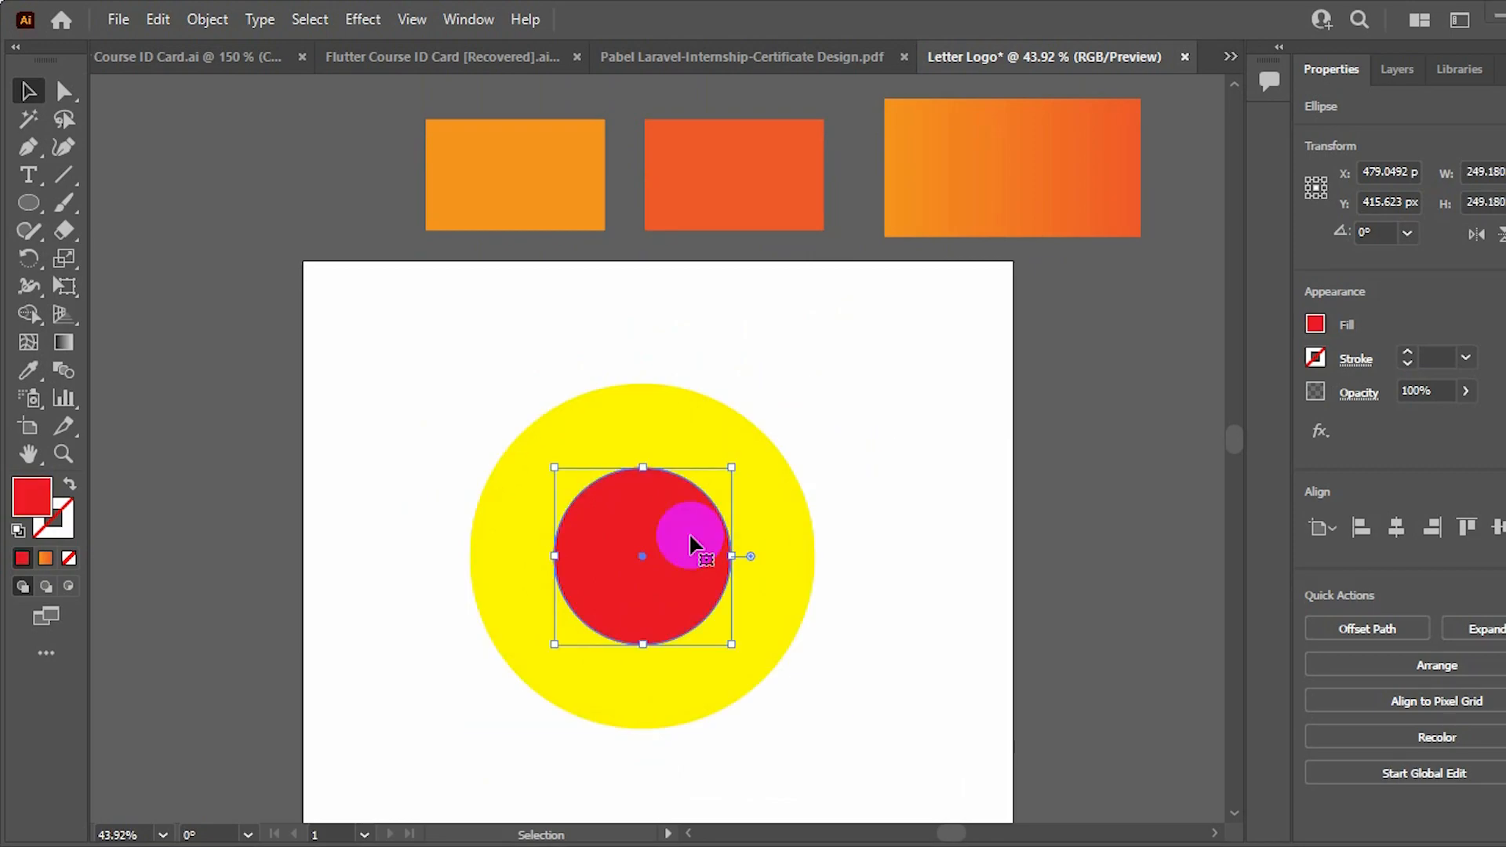
pyautogui.moveTo(691, 537); pyautogui.dragTo(1200, 508)
pyautogui.hotkey('ctrl', 'z')
pyautogui.moveTo(1002, 494); pyautogui.dragTo(820, 451)
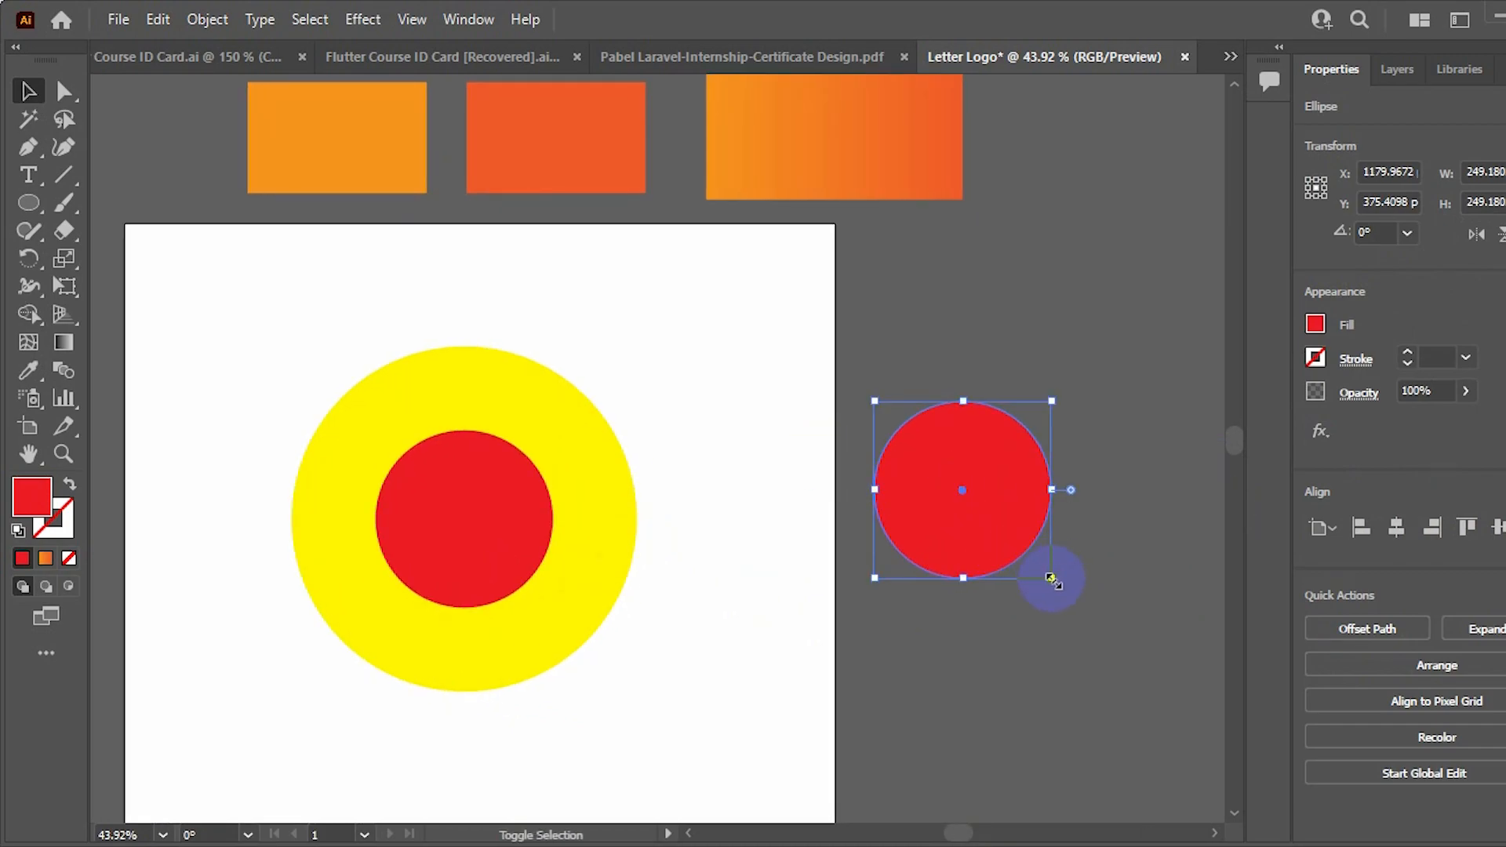
pyautogui.moveTo(1051, 577); pyautogui.dragTo(562, 537)
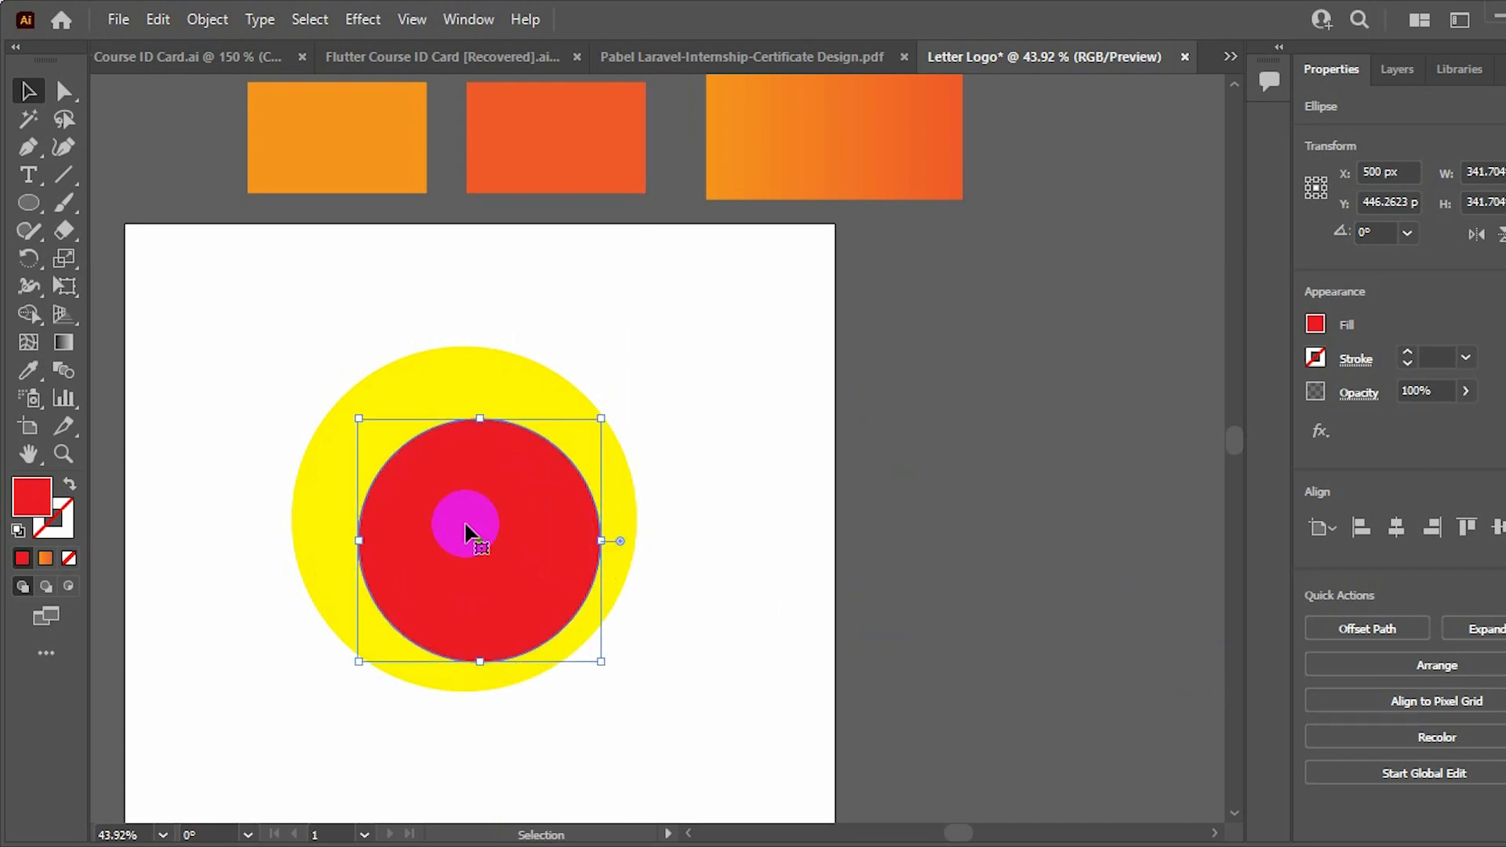
# Swap the larger red circle's fill and stroke, and make its 1 pt outline white with no fill
pyautogui.click(71, 488)
pyautogui.click(70, 487)
pyautogui.click(71, 487)
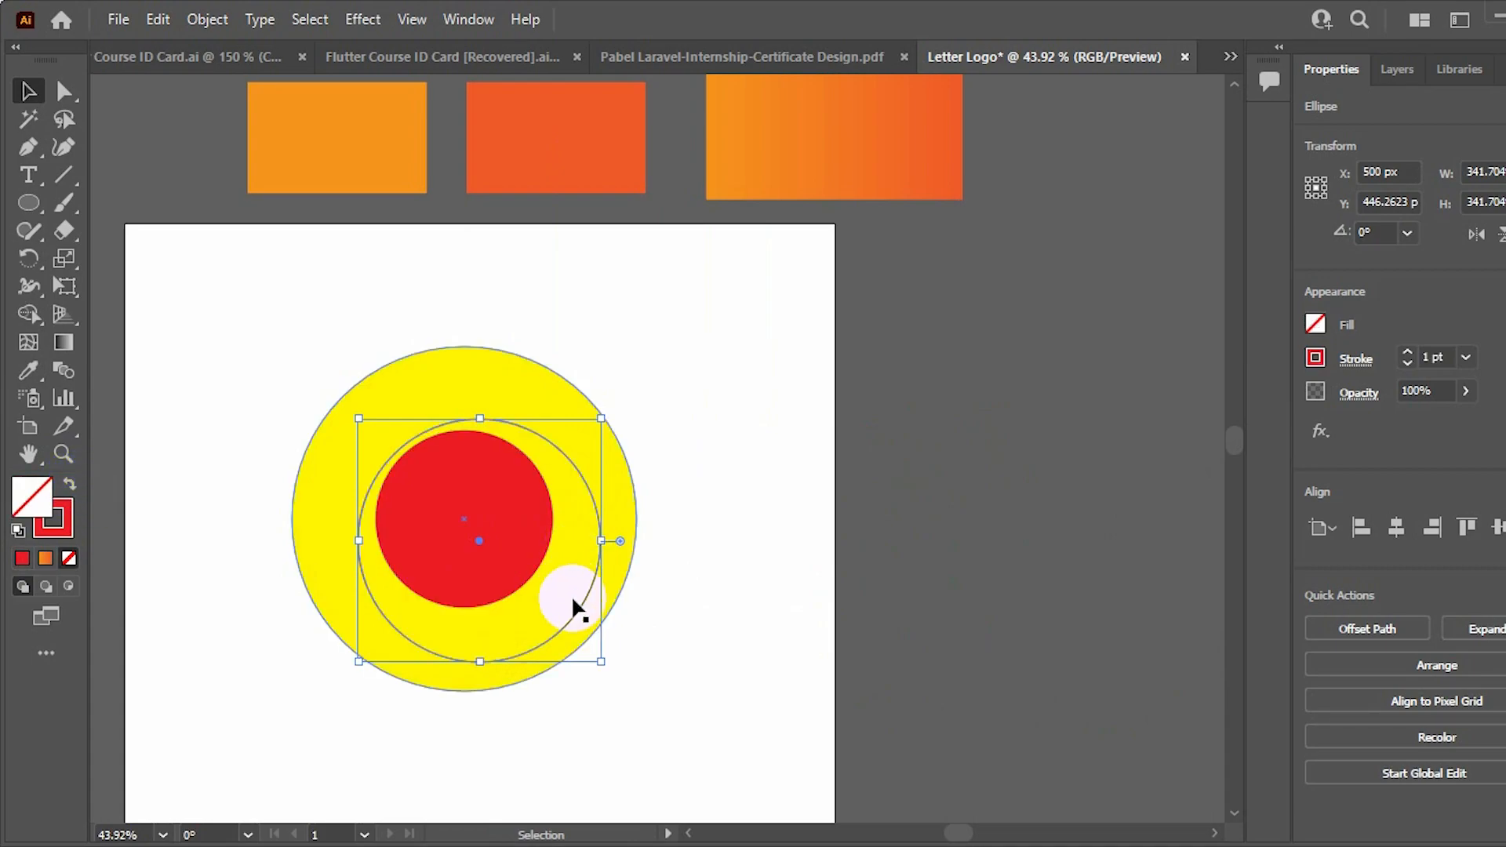
pyautogui.click(1315, 359)
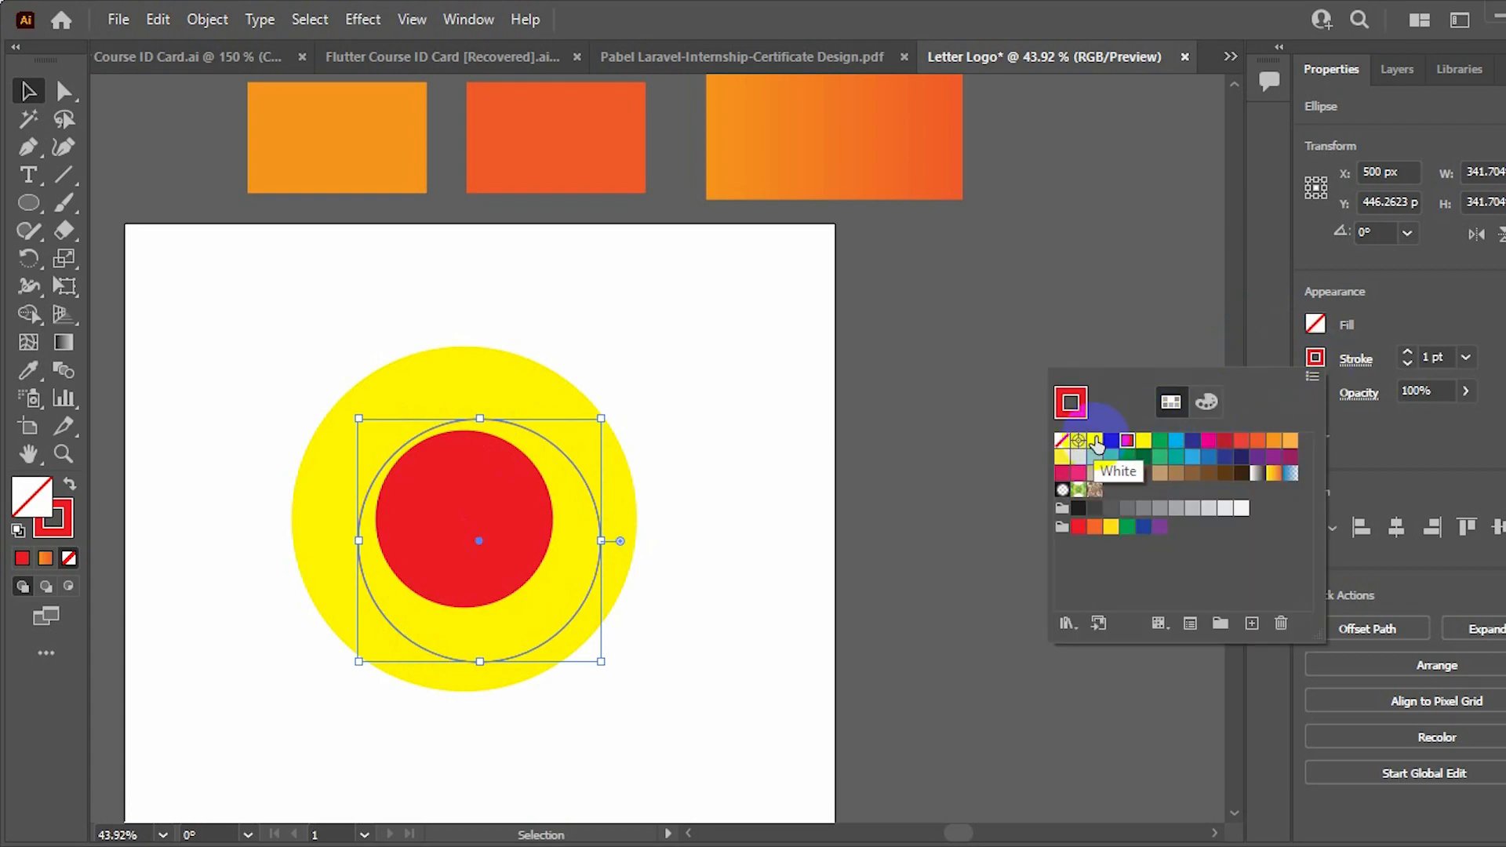
pyautogui.click(1096, 446)
# Move the white outlined circle against the red circle's upper-left edge and enlarge it to about 388 px in diameter
pyautogui.hotkey('ctrl', '0')
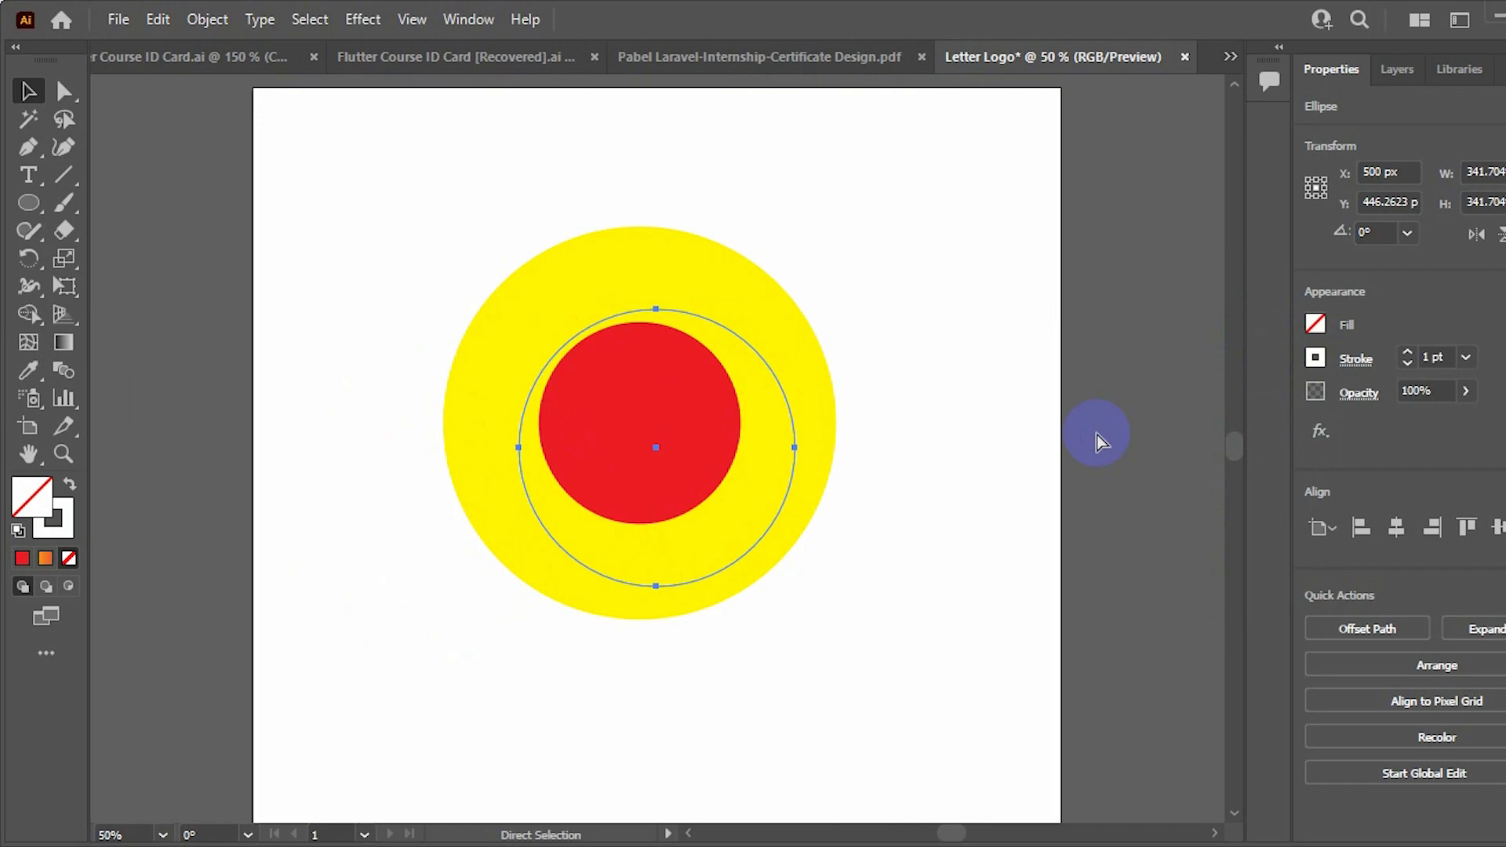
pyautogui.hotkey('ctrl', '=')
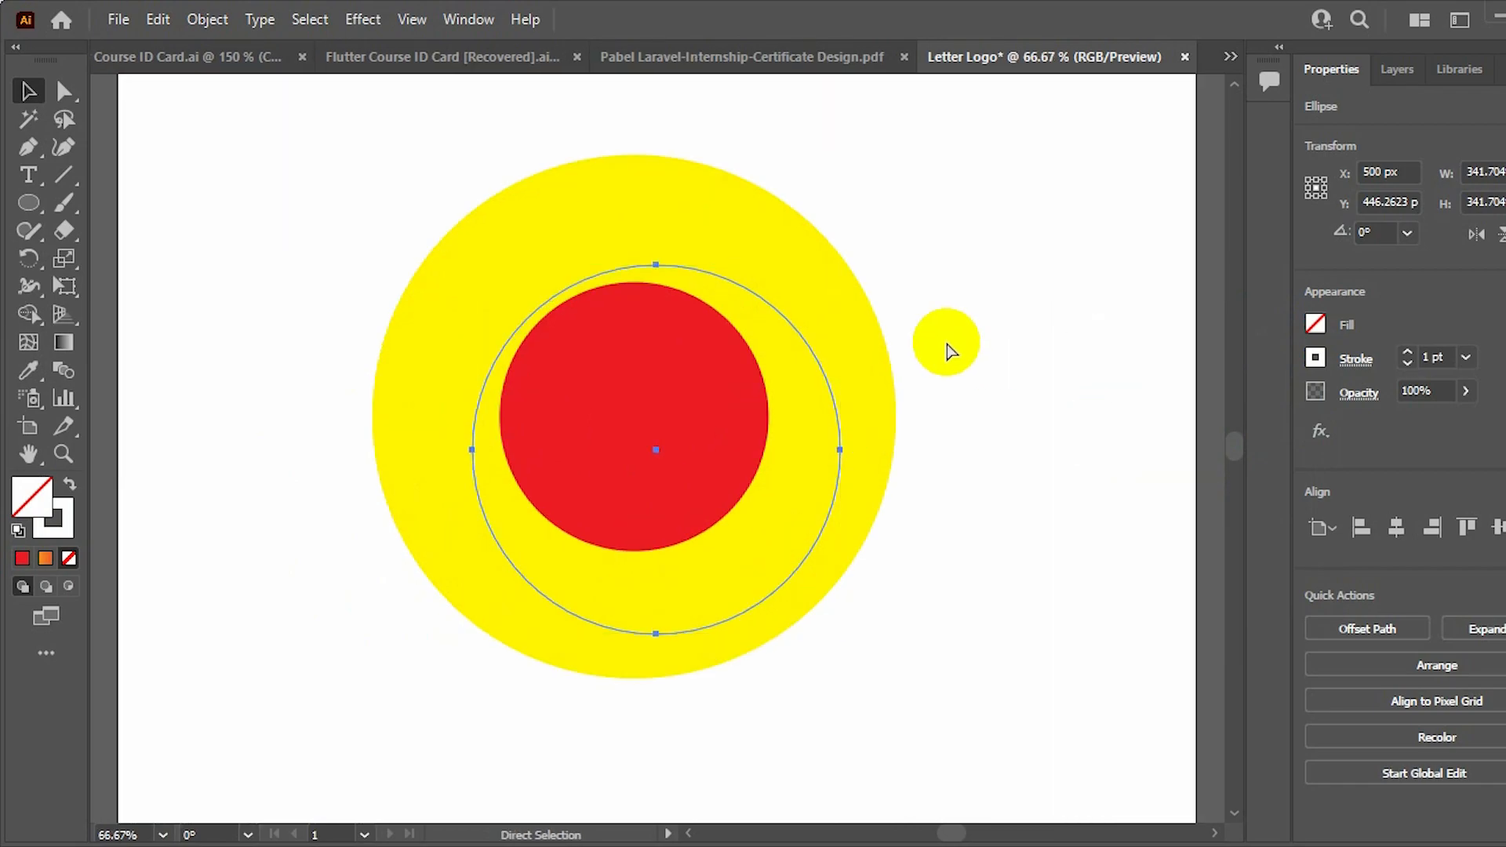
pyautogui.click(627, 302)
pyautogui.scroll(-1, 565, 298)
pyautogui.moveTo(522, 302); pyautogui.dragTo(528, 302)
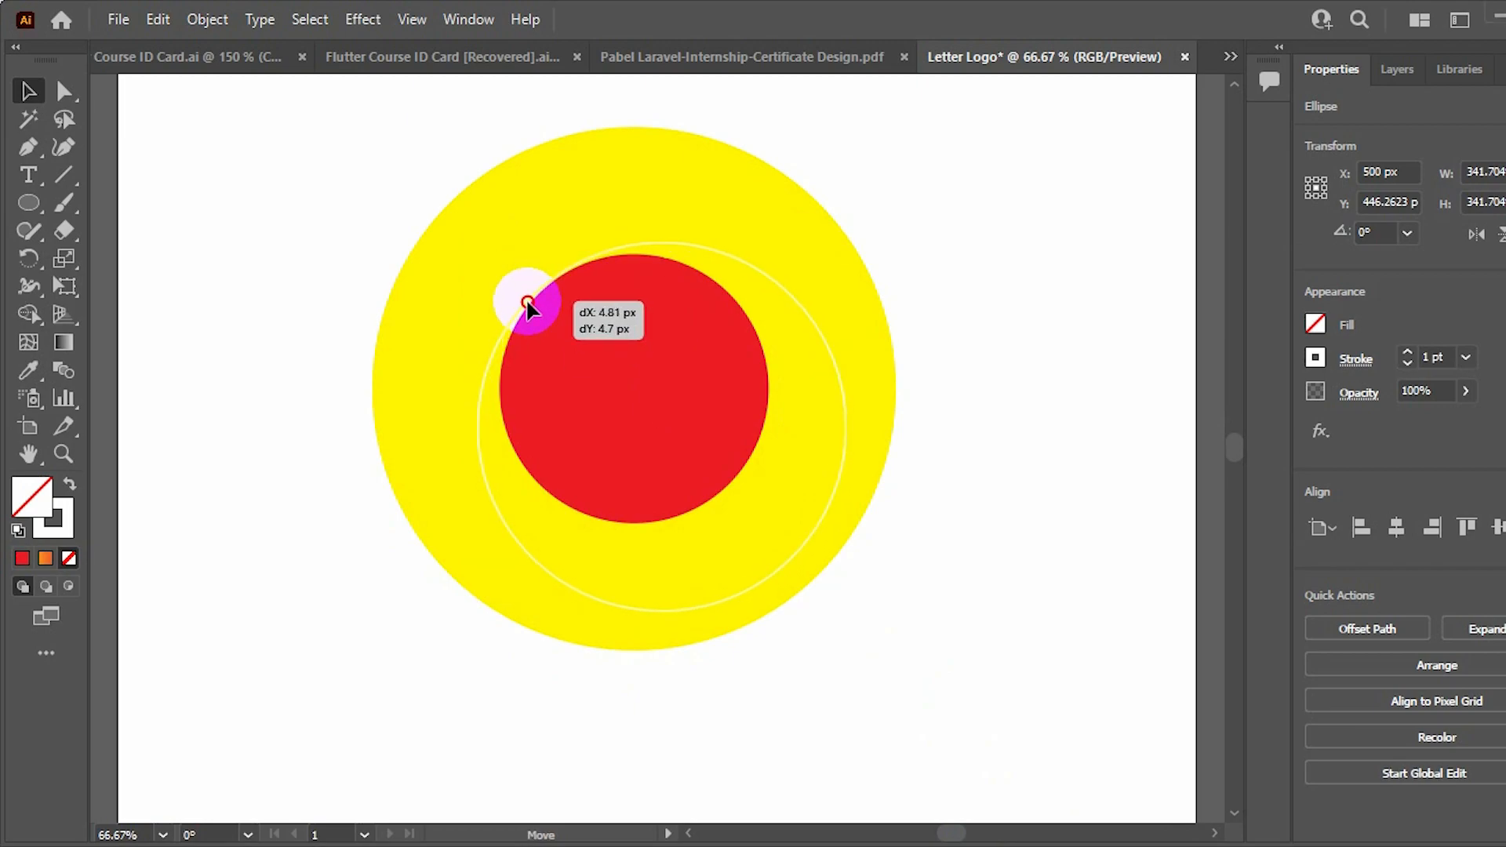
pyautogui.moveTo(527, 303); pyautogui.dragTo(528, 304)
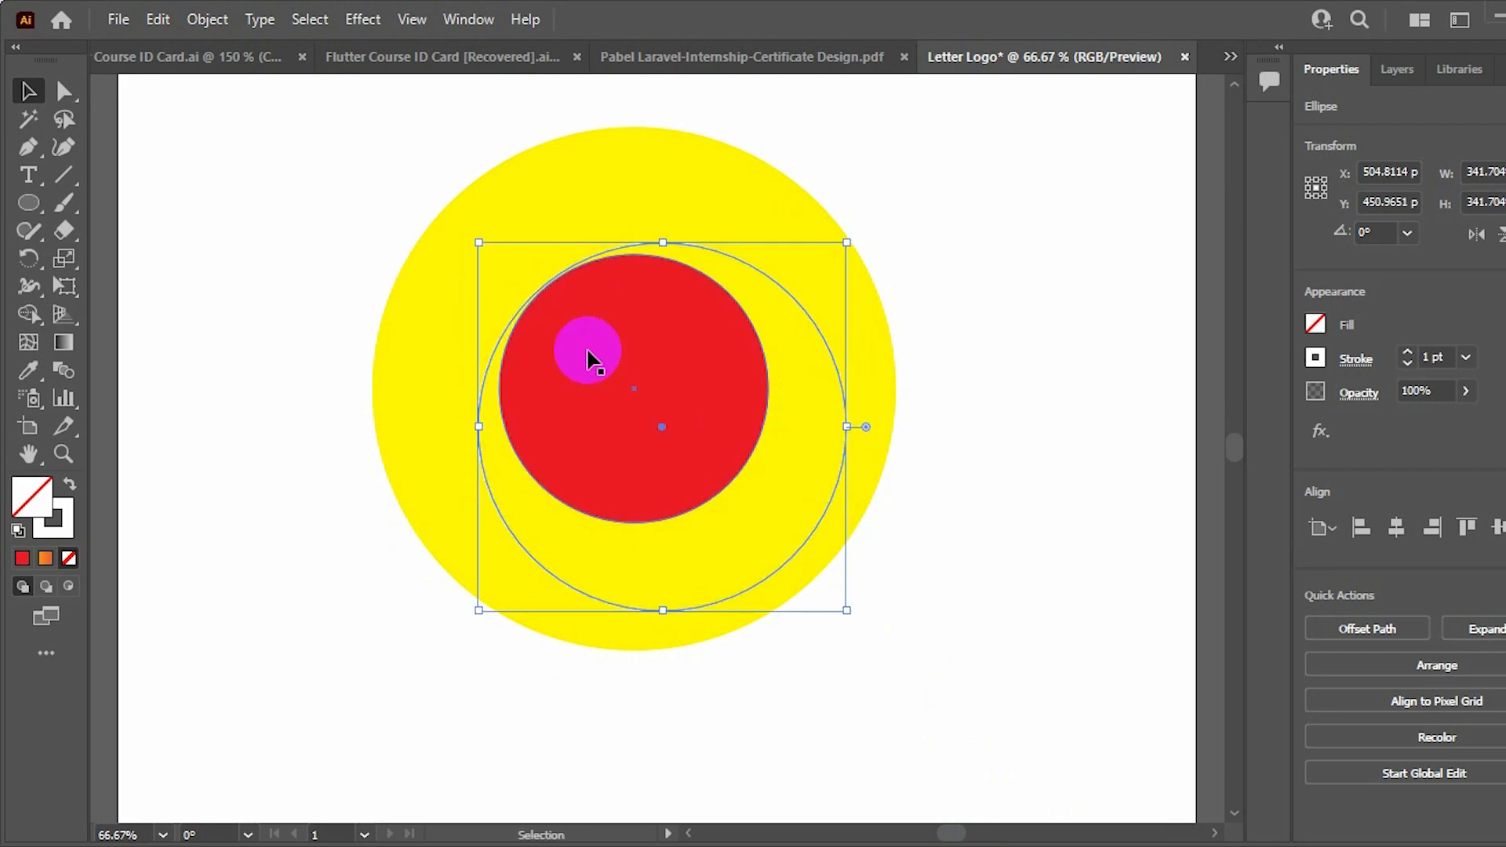
pyautogui.moveTo(850, 614); pyautogui.dragTo(900, 659)
# Copy the outlined circle straight up by about 107 px so that it touches the red circle's lower-left edge
pyautogui.scroll(3, 561, 410)
pyautogui.moveTo(561, 411); pyautogui.dragTo(563, 295)
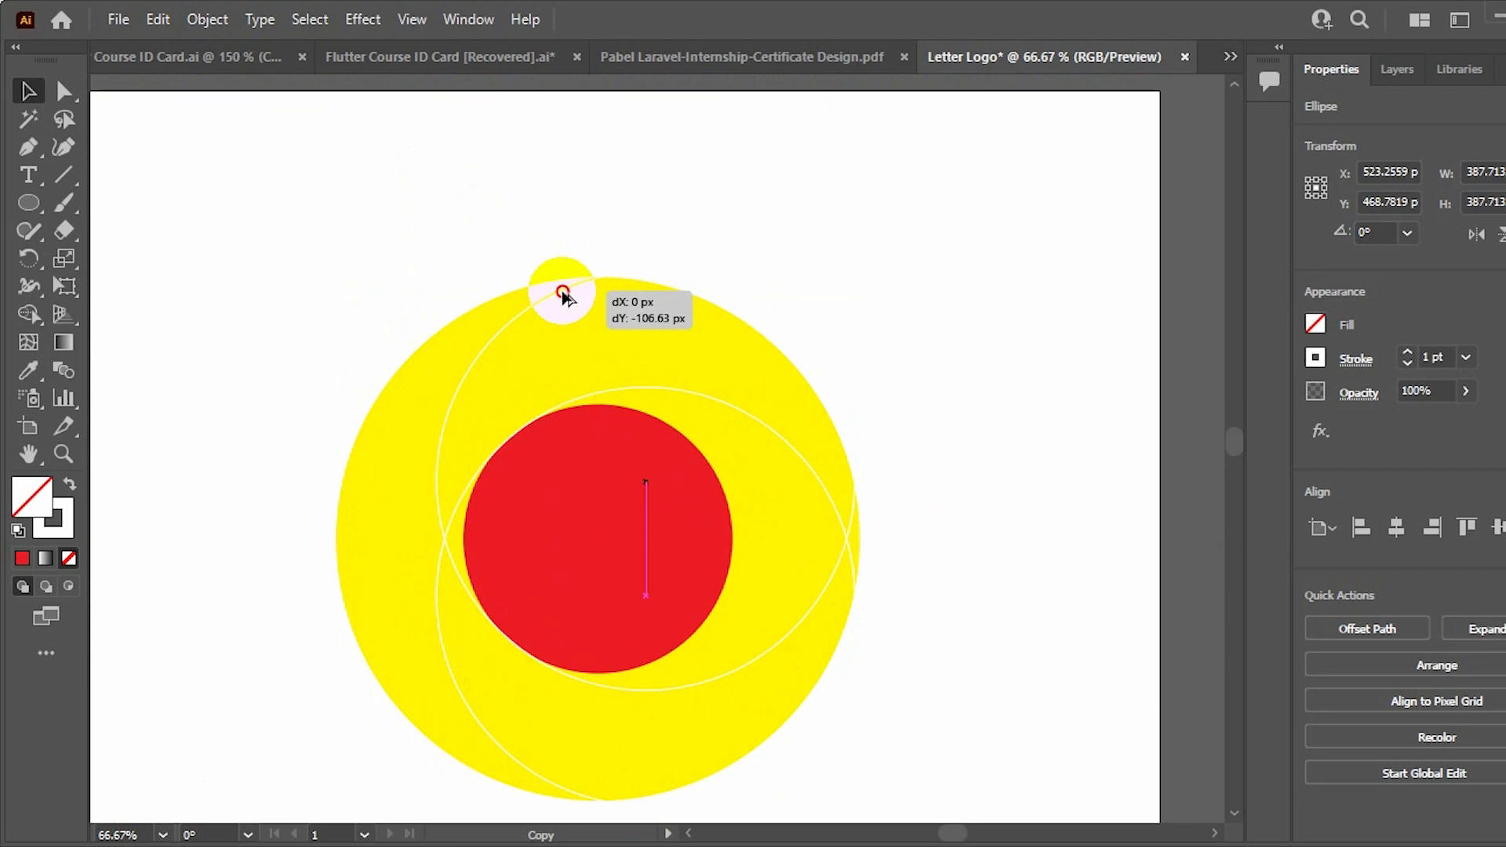
pyautogui.moveTo(563, 295); pyautogui.dragTo(564, 294)
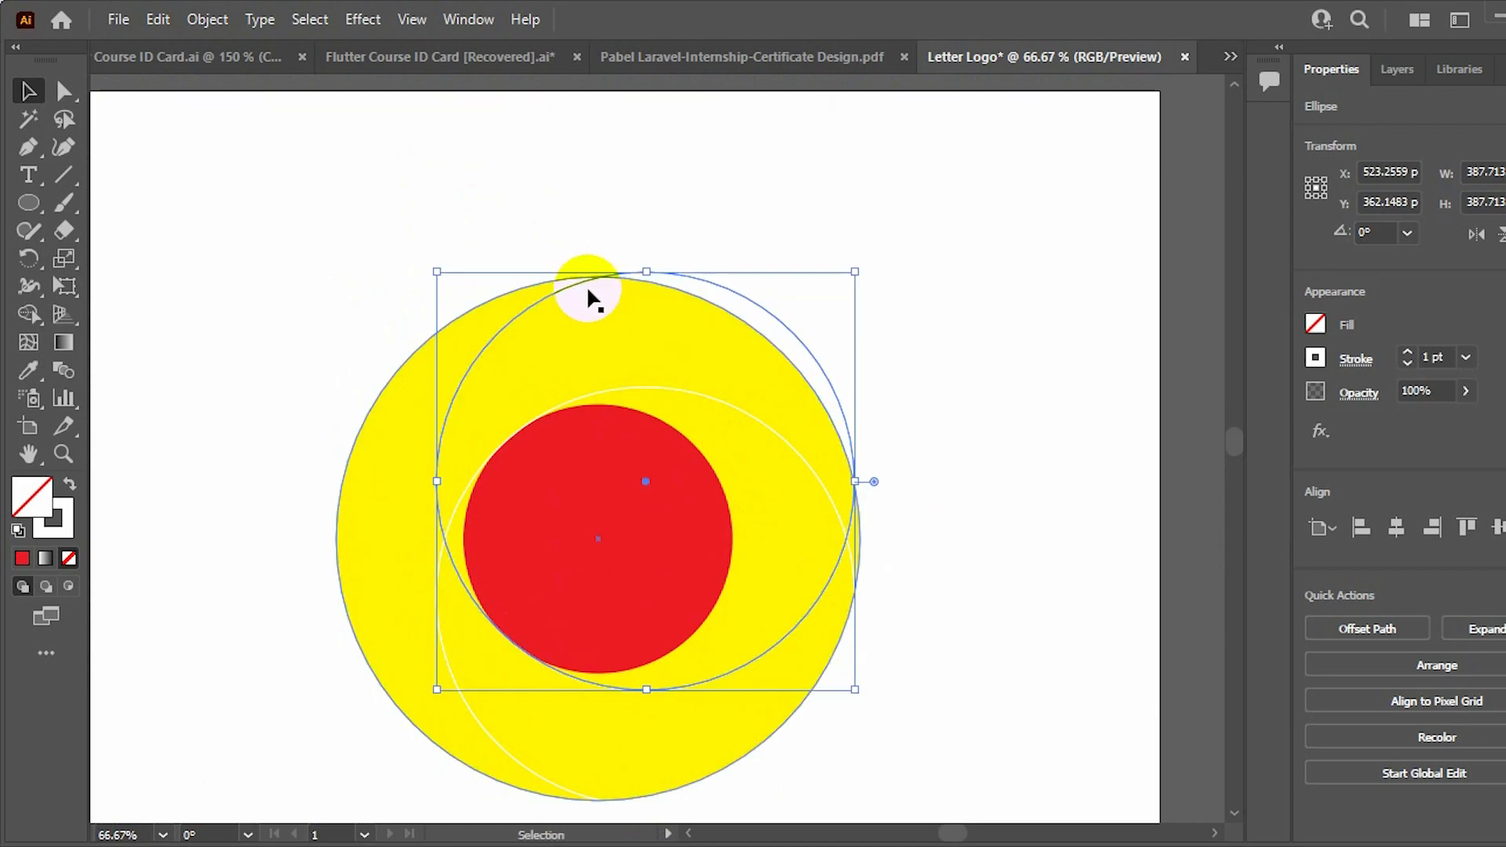
# Examine up close how the copied outline meets the red circle's lower-left edge
pyautogui.hotkey('ctrl', '+')
pyautogui.hotkey('ctrl', '+')
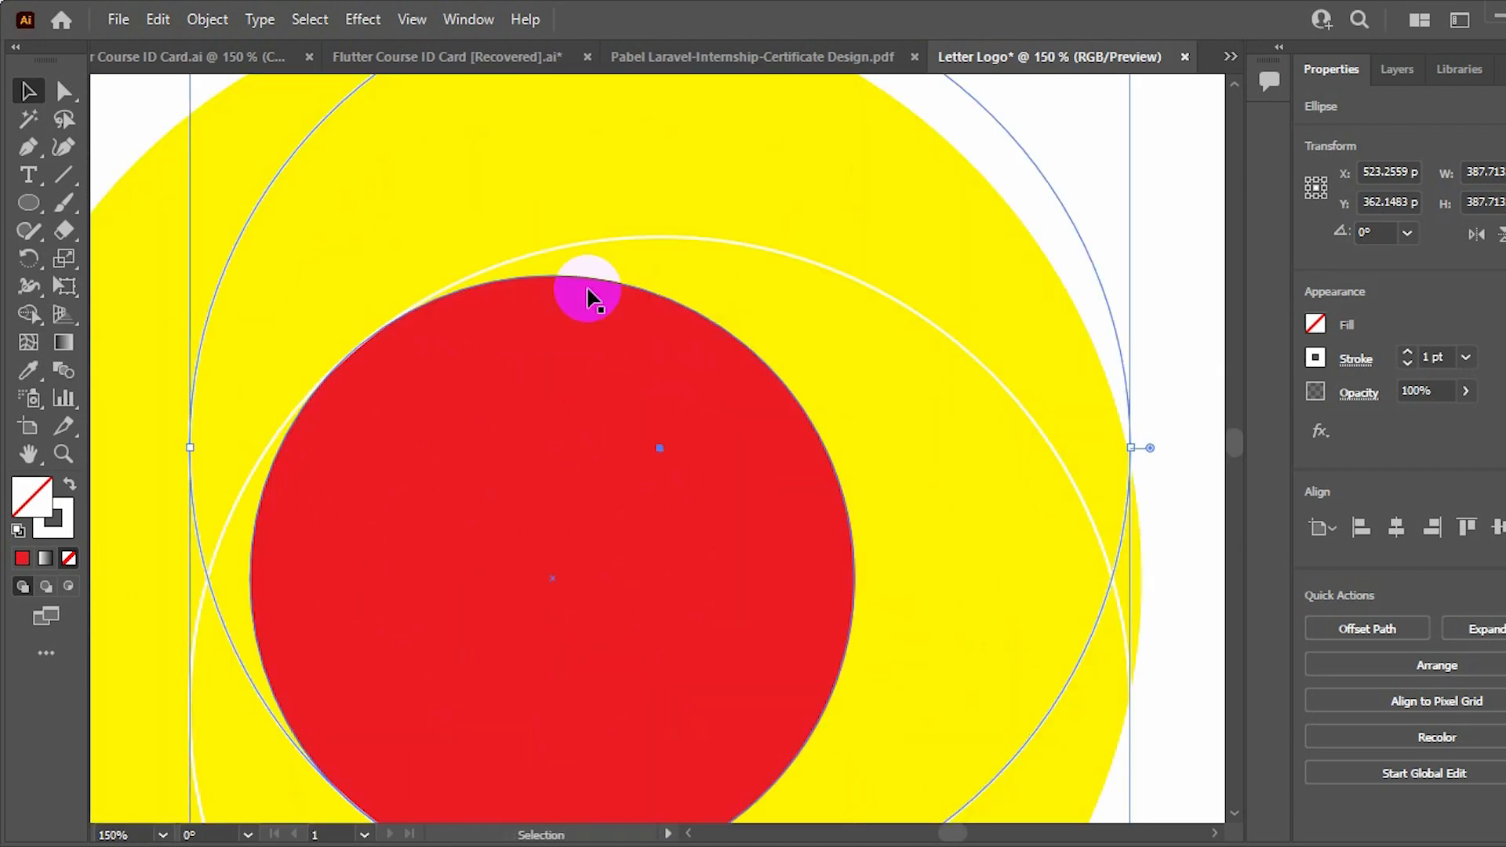
pyautogui.press('space')
pyautogui.moveTo(634, 512); pyautogui.dragTo(736, 437)
pyautogui.press('space')
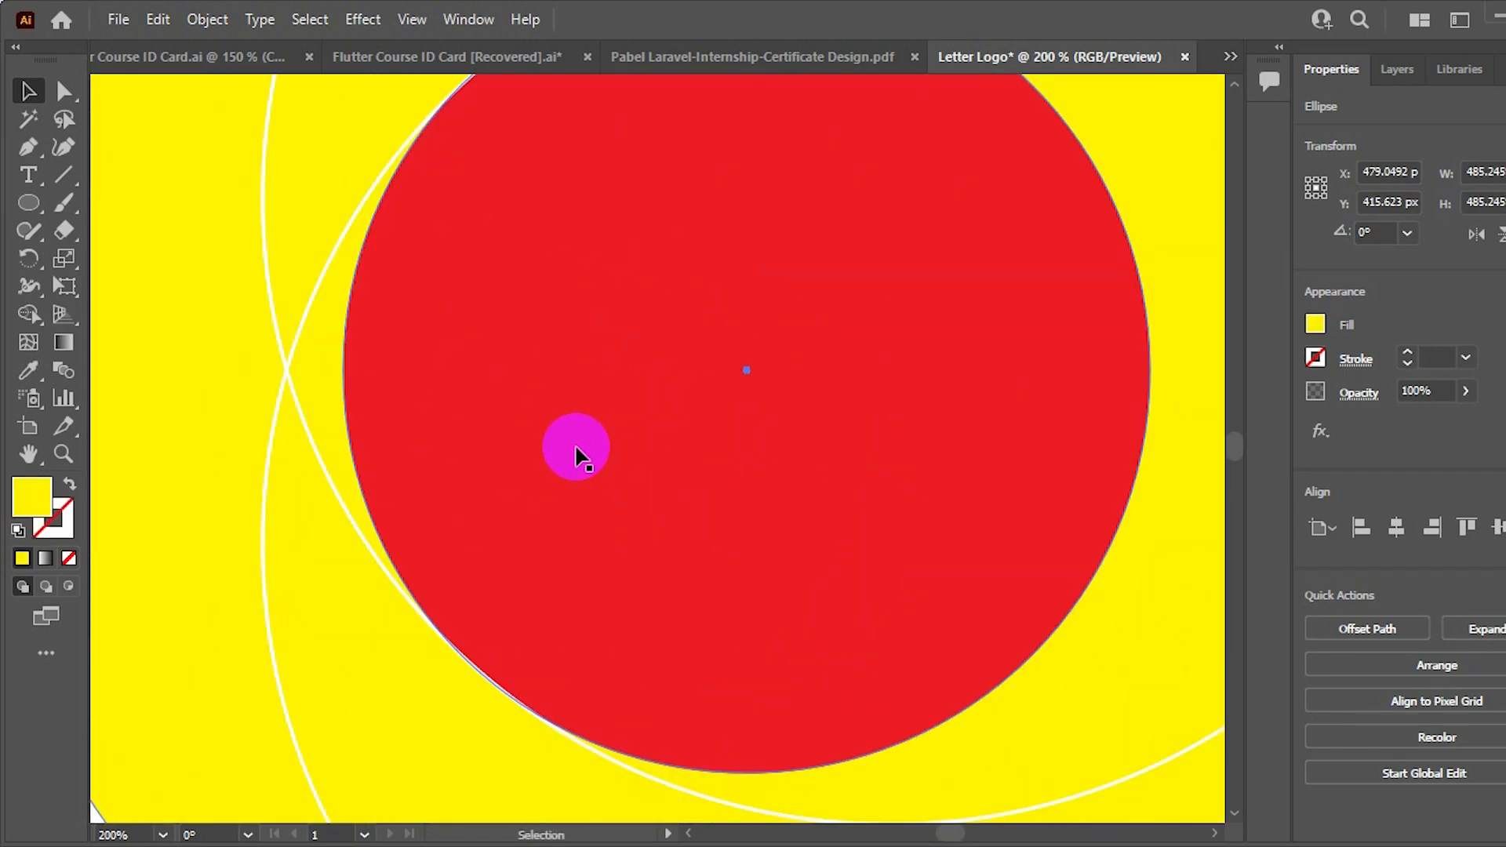
pyautogui.click(350, 520)
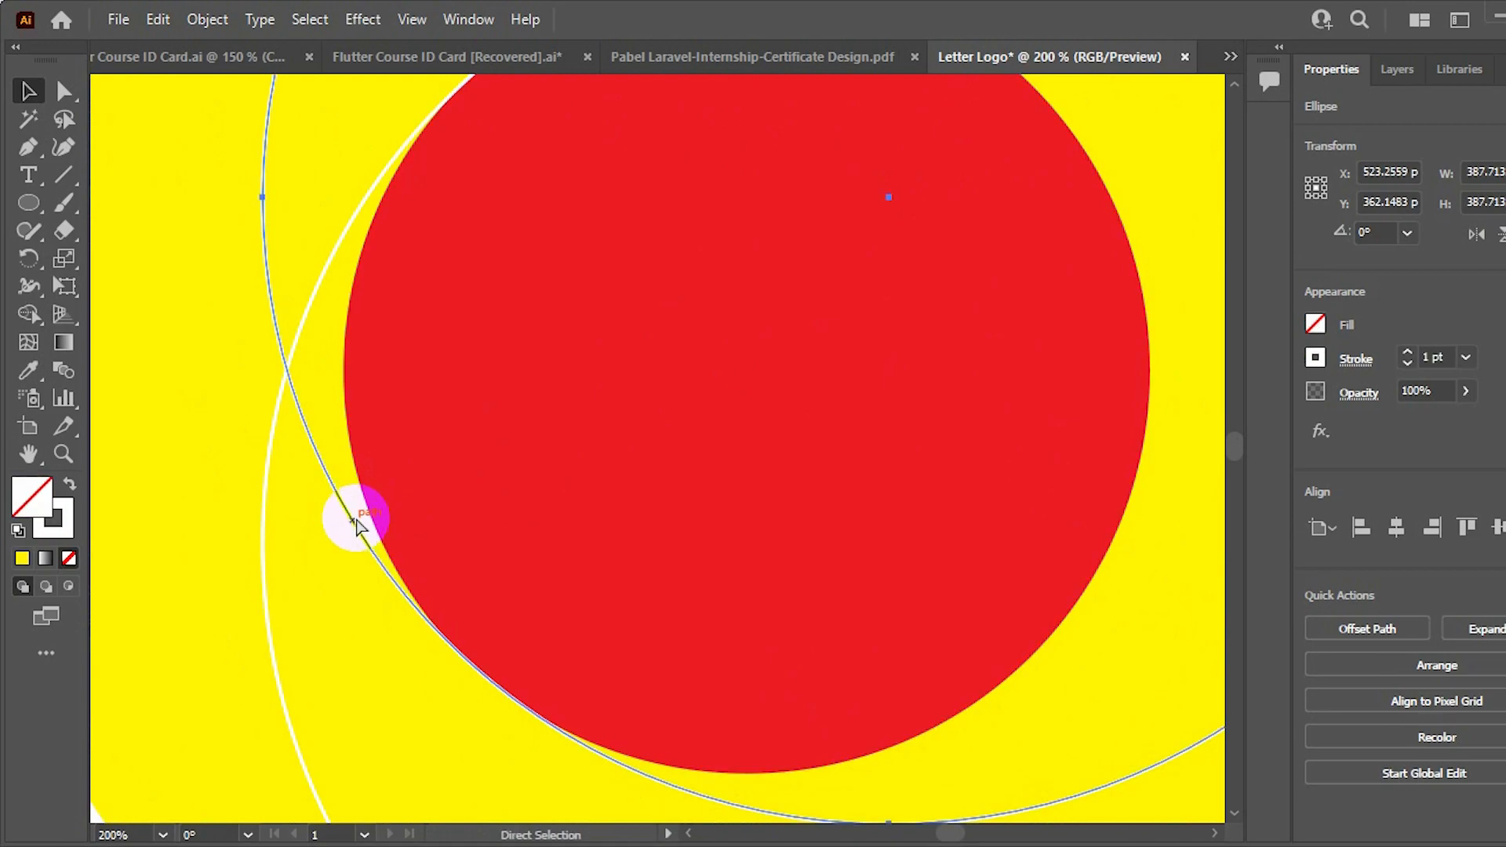
pyautogui.hotkey('ctrl', '-')
pyautogui.hotkey('ctrl', '-')
pyautogui.click(1051, 463)
pyautogui.hotkey('ctrl', '-')
pyautogui.hotkey('ctrl', '-')
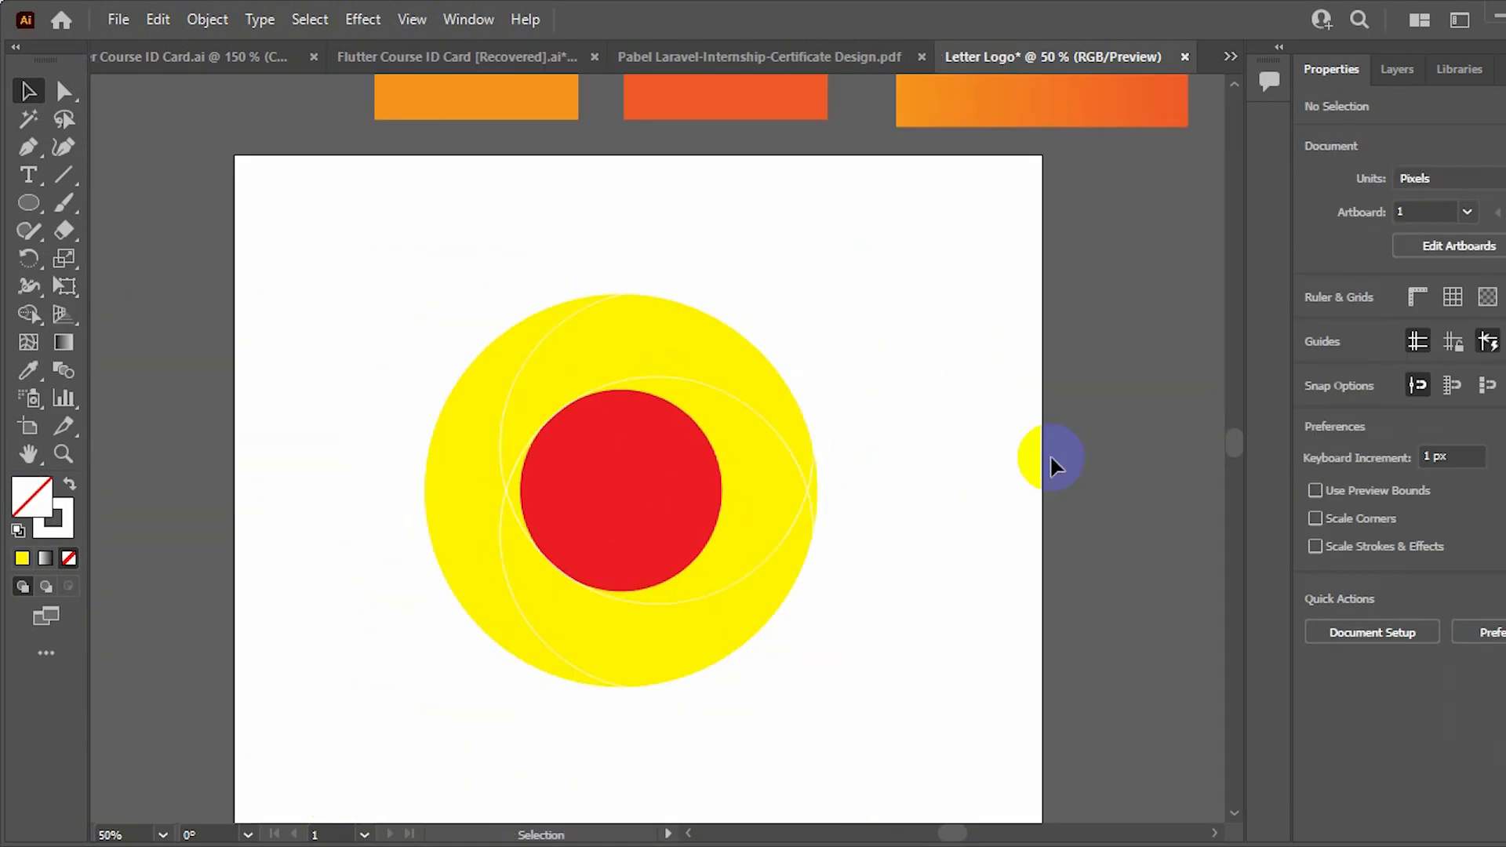
# Split all the overlapping circles along their outlines with the Pathfinder Divide operation
pyautogui.moveTo(303, 270); pyautogui.dragTo(895, 692)
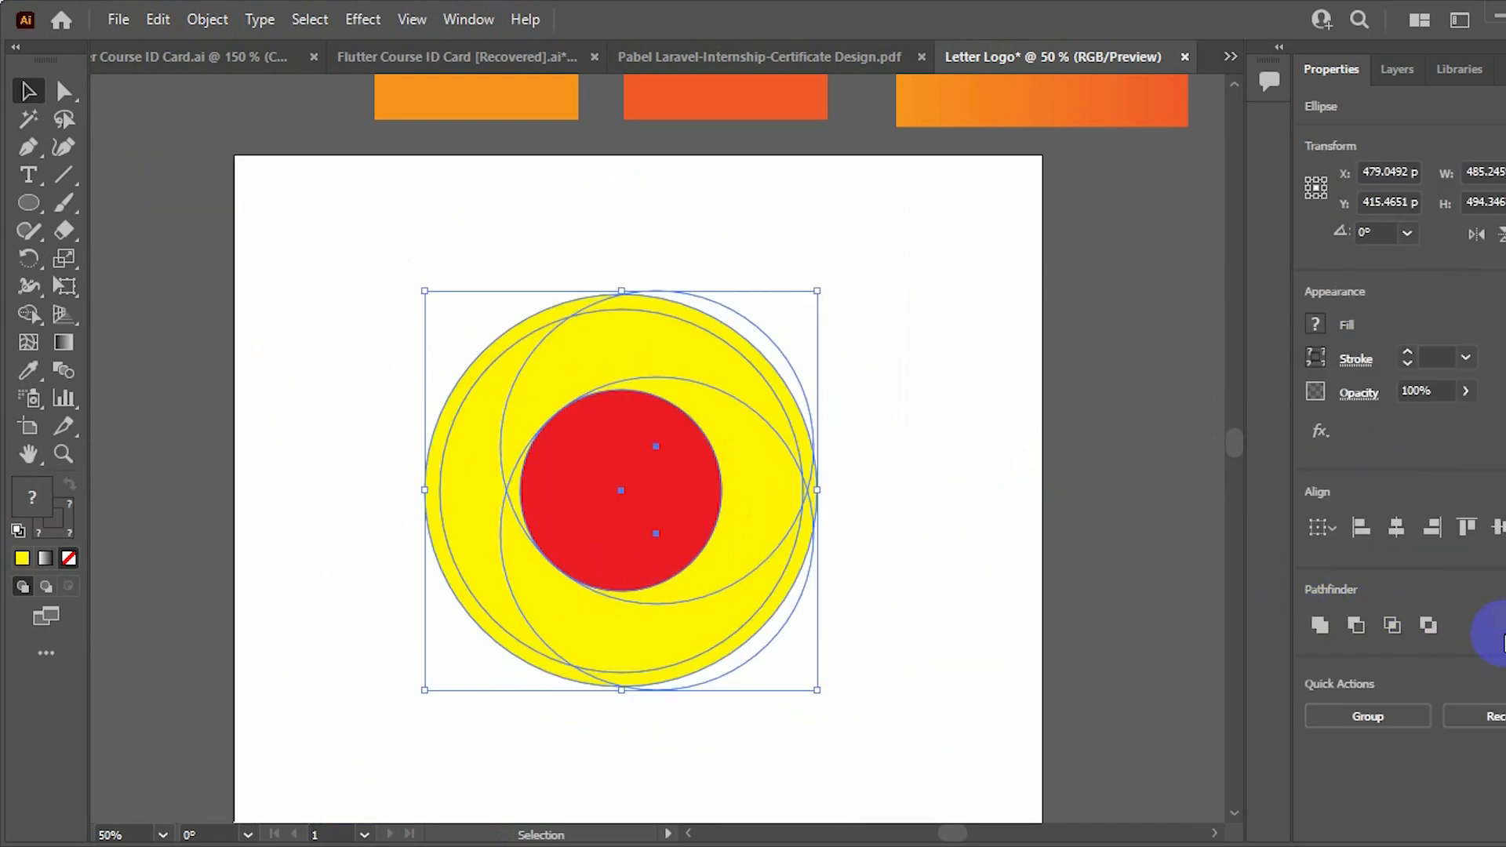
pyautogui.click(1498, 625)
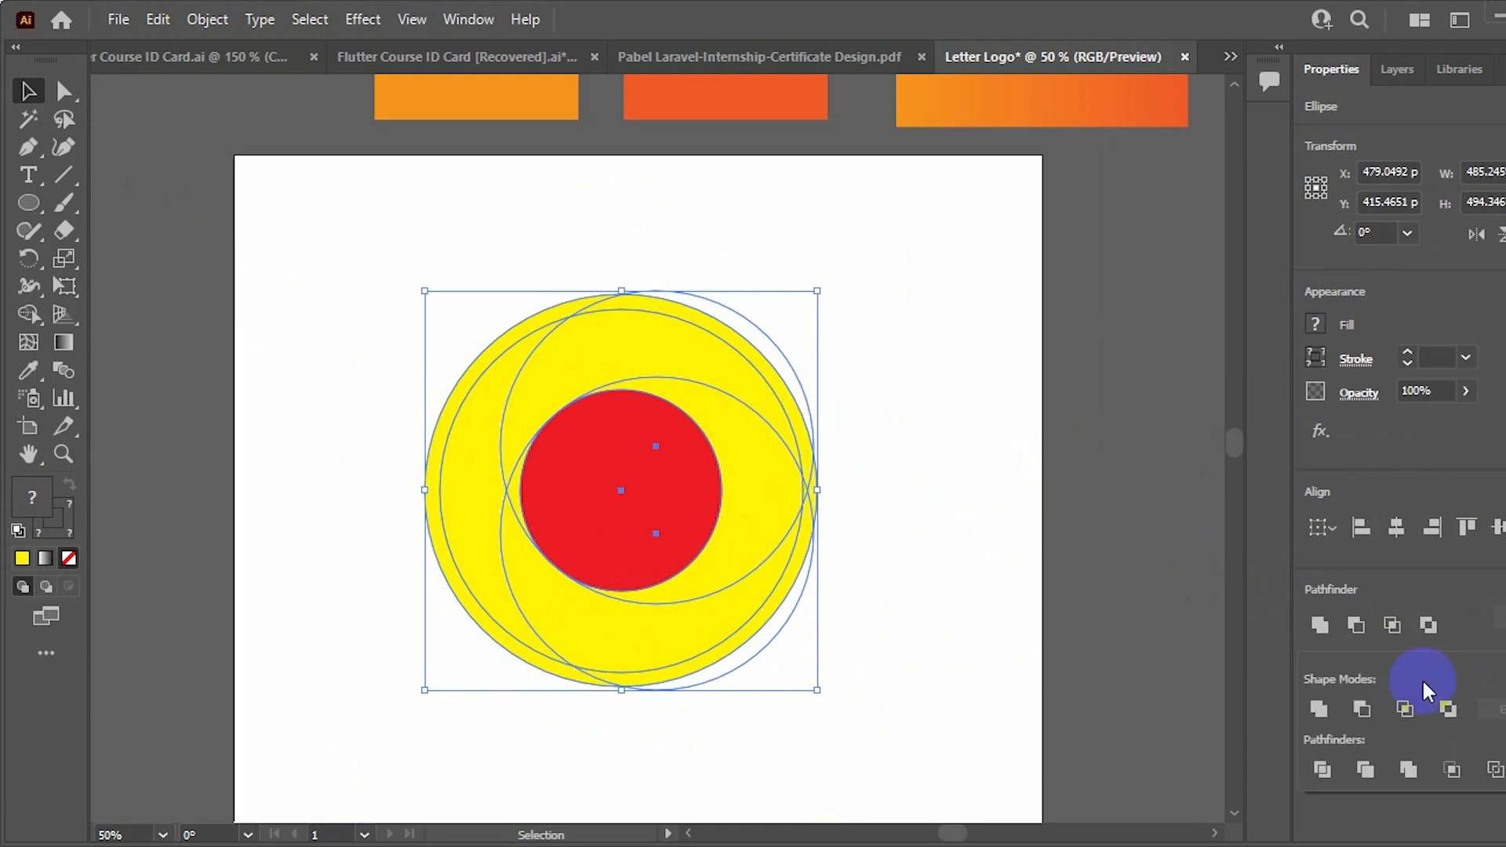
pyautogui.click(1323, 770)
pyautogui.moveTo(398, 274); pyautogui.dragTo(819, 694)
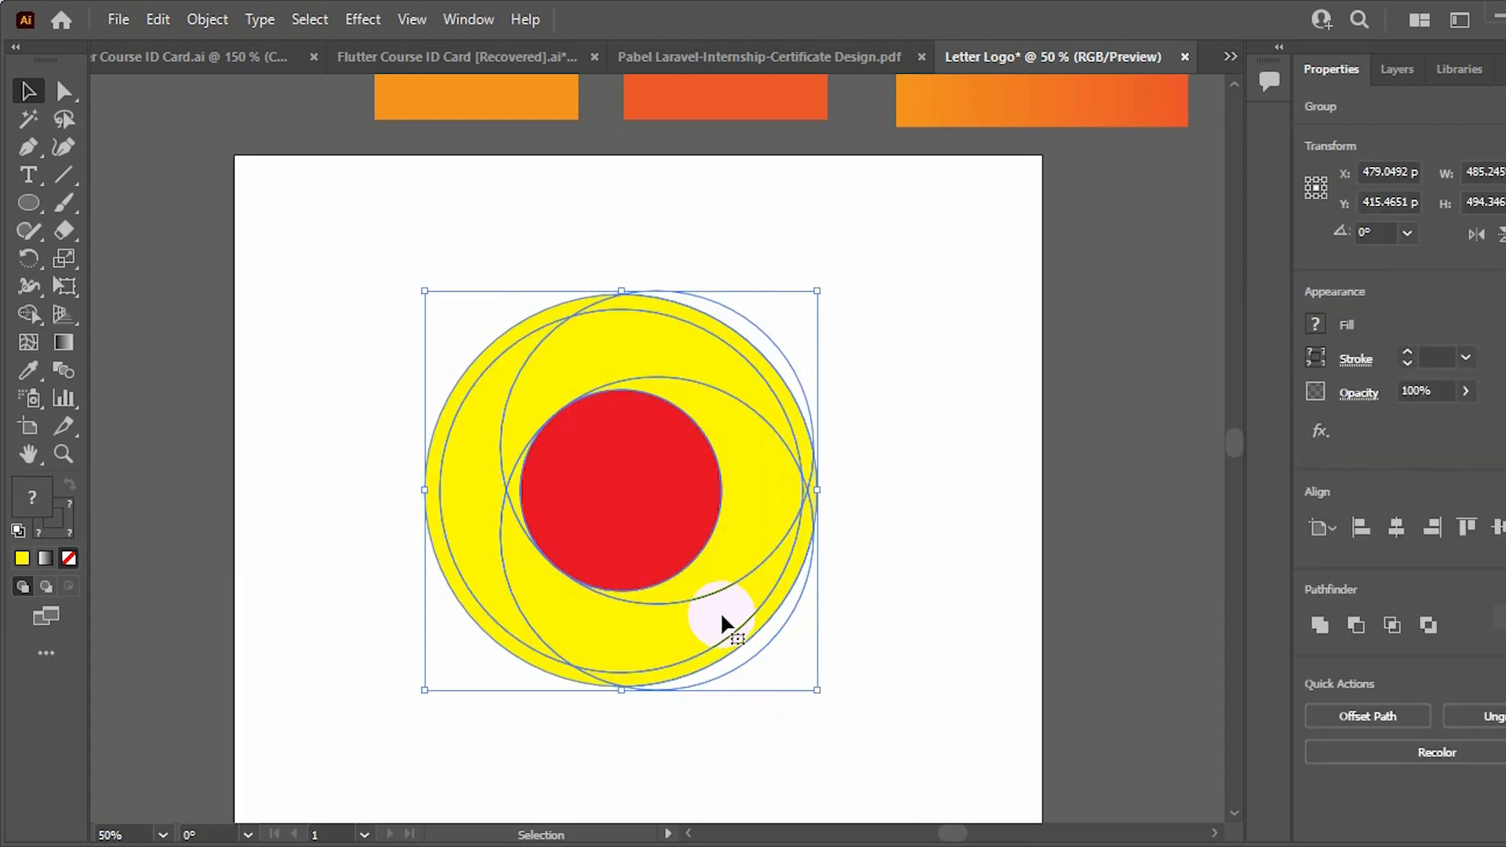
pyautogui.click(944, 449)
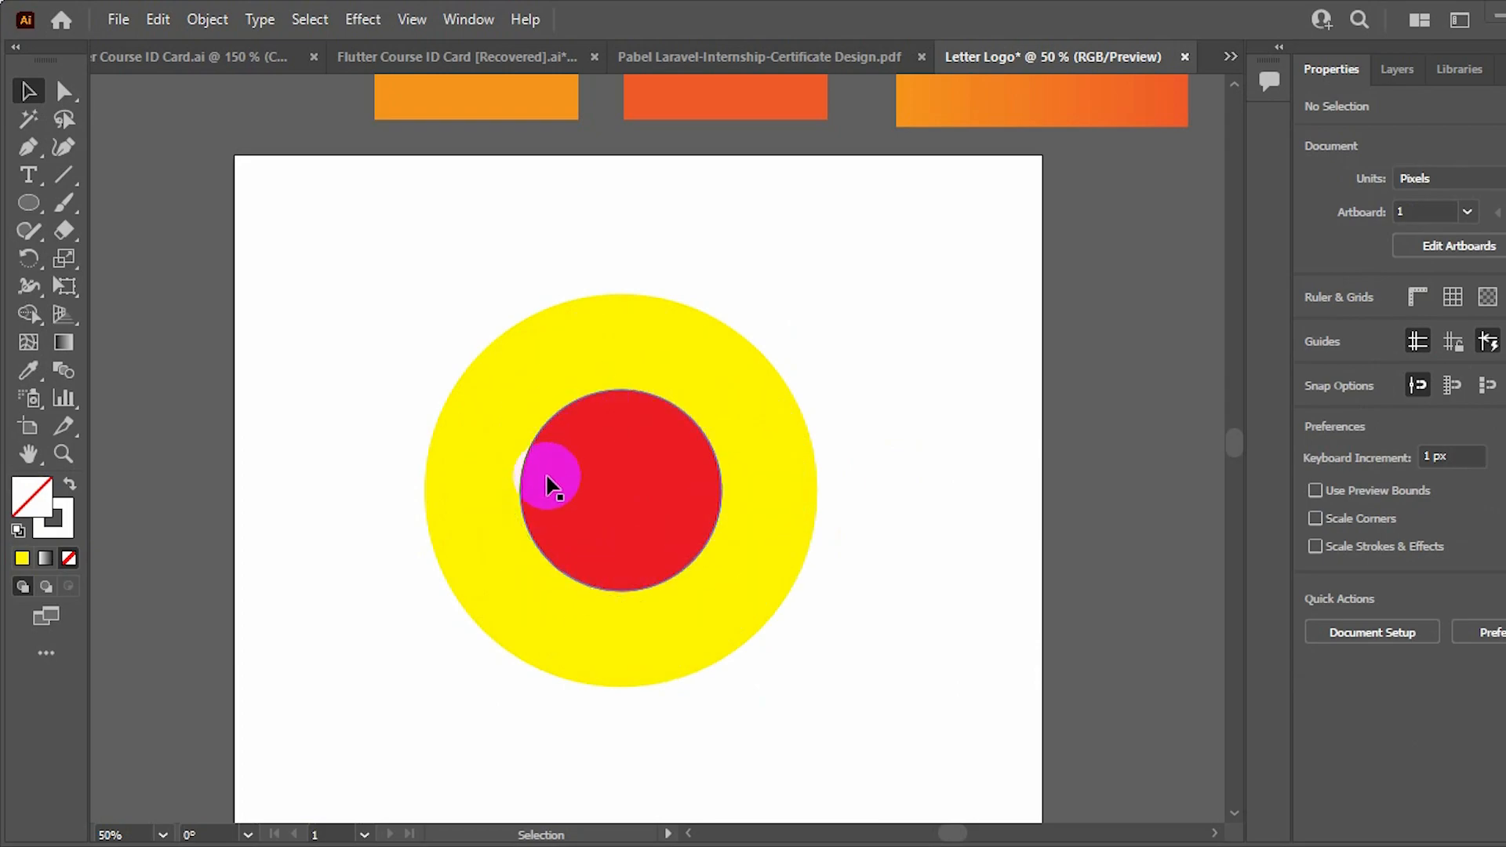
# Ungroup the divided artwork and check the upper, left and lower crescent pieces by selecting each one individually
pyautogui.moveTo(374, 276); pyautogui.dragTo(850, 694)
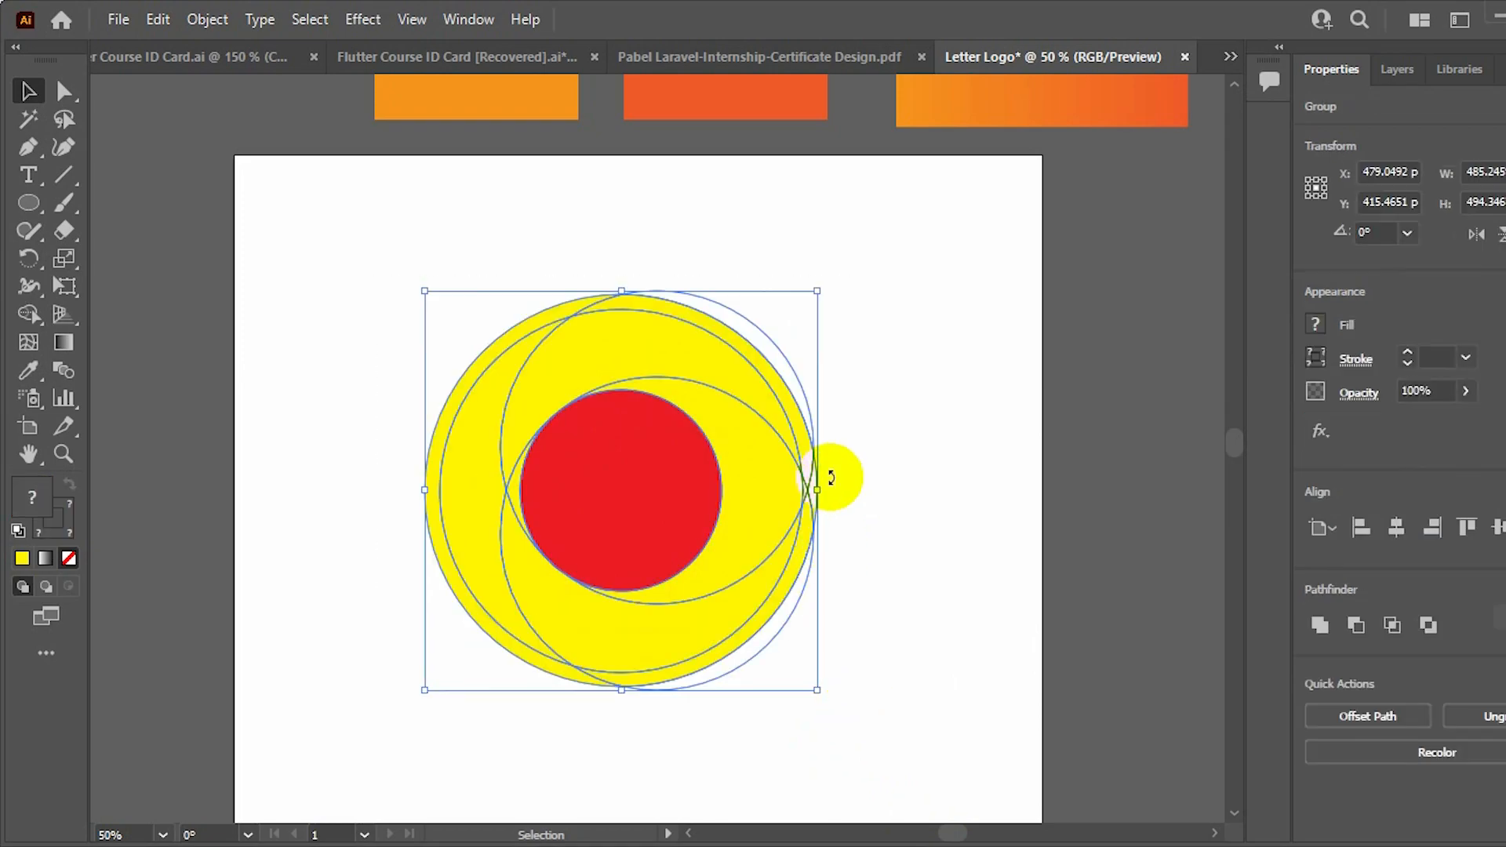
pyautogui.rightClick(837, 474)
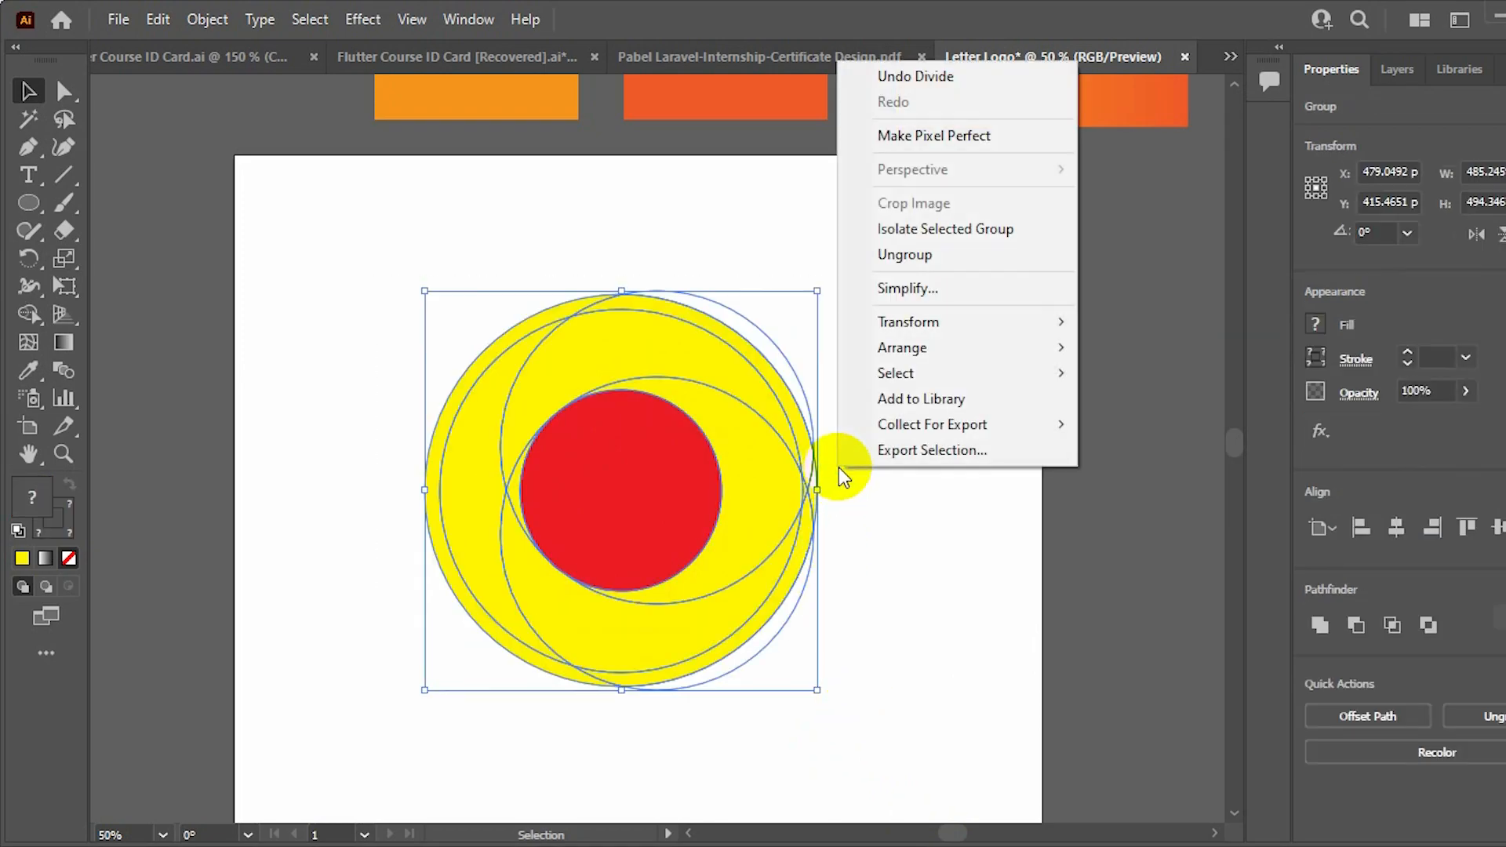
pyautogui.click(938, 262)
pyautogui.click(726, 369)
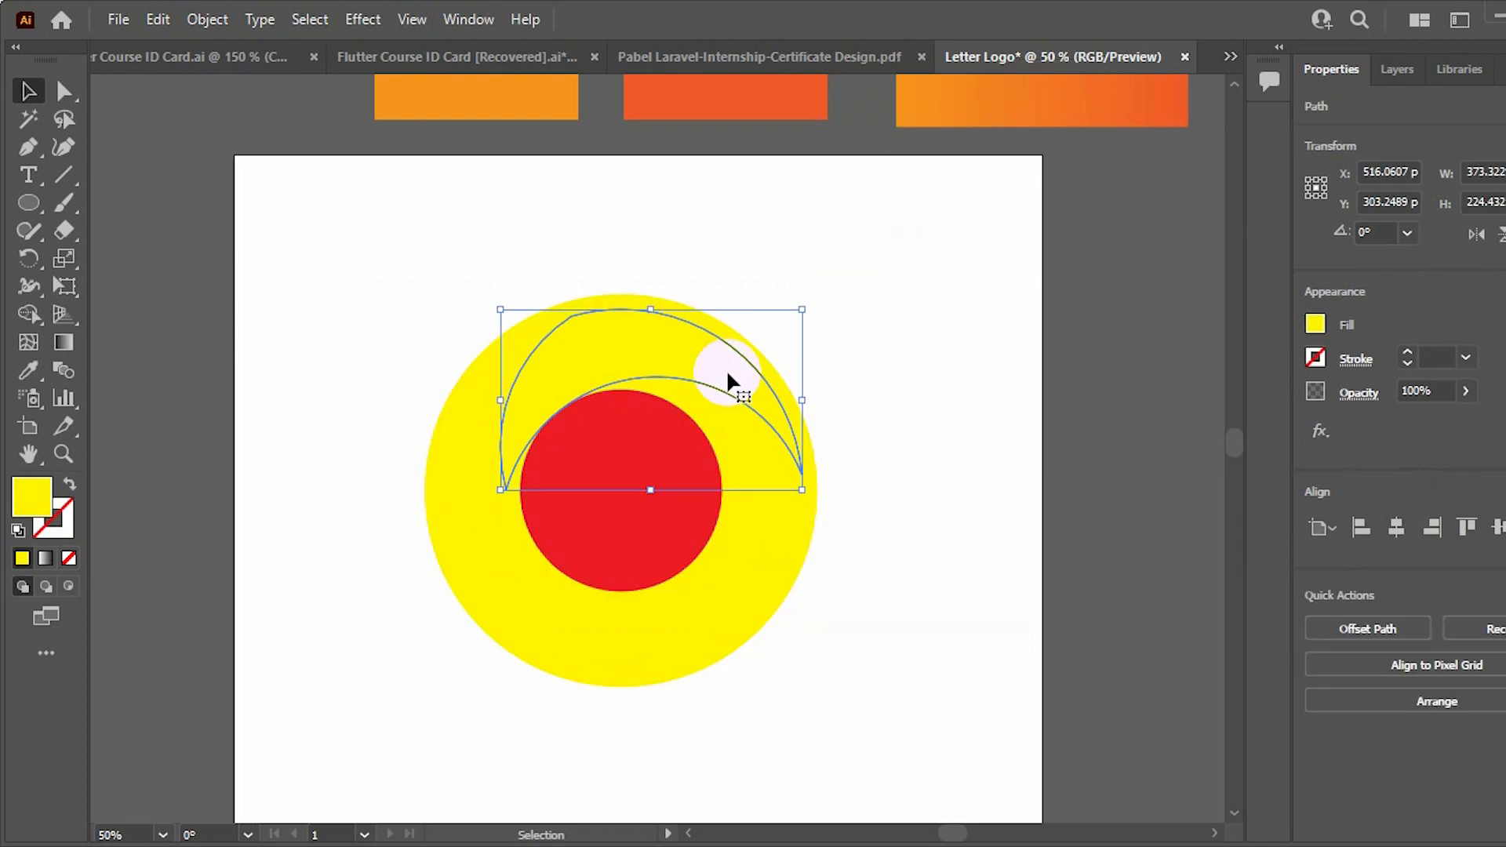
pyautogui.click(460, 423)
pyautogui.click(619, 615)
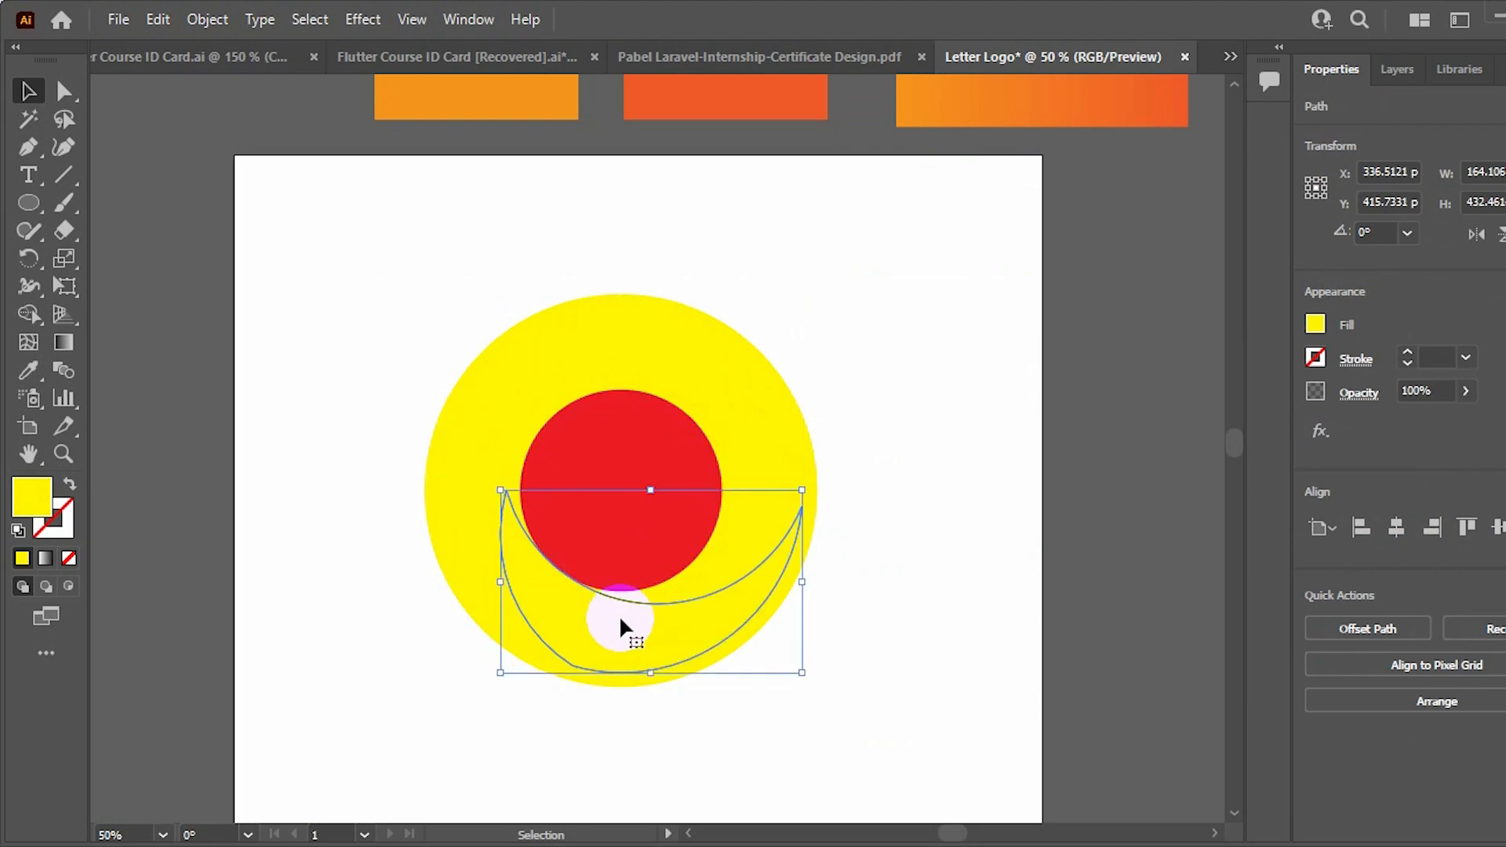
pyautogui.click(726, 370)
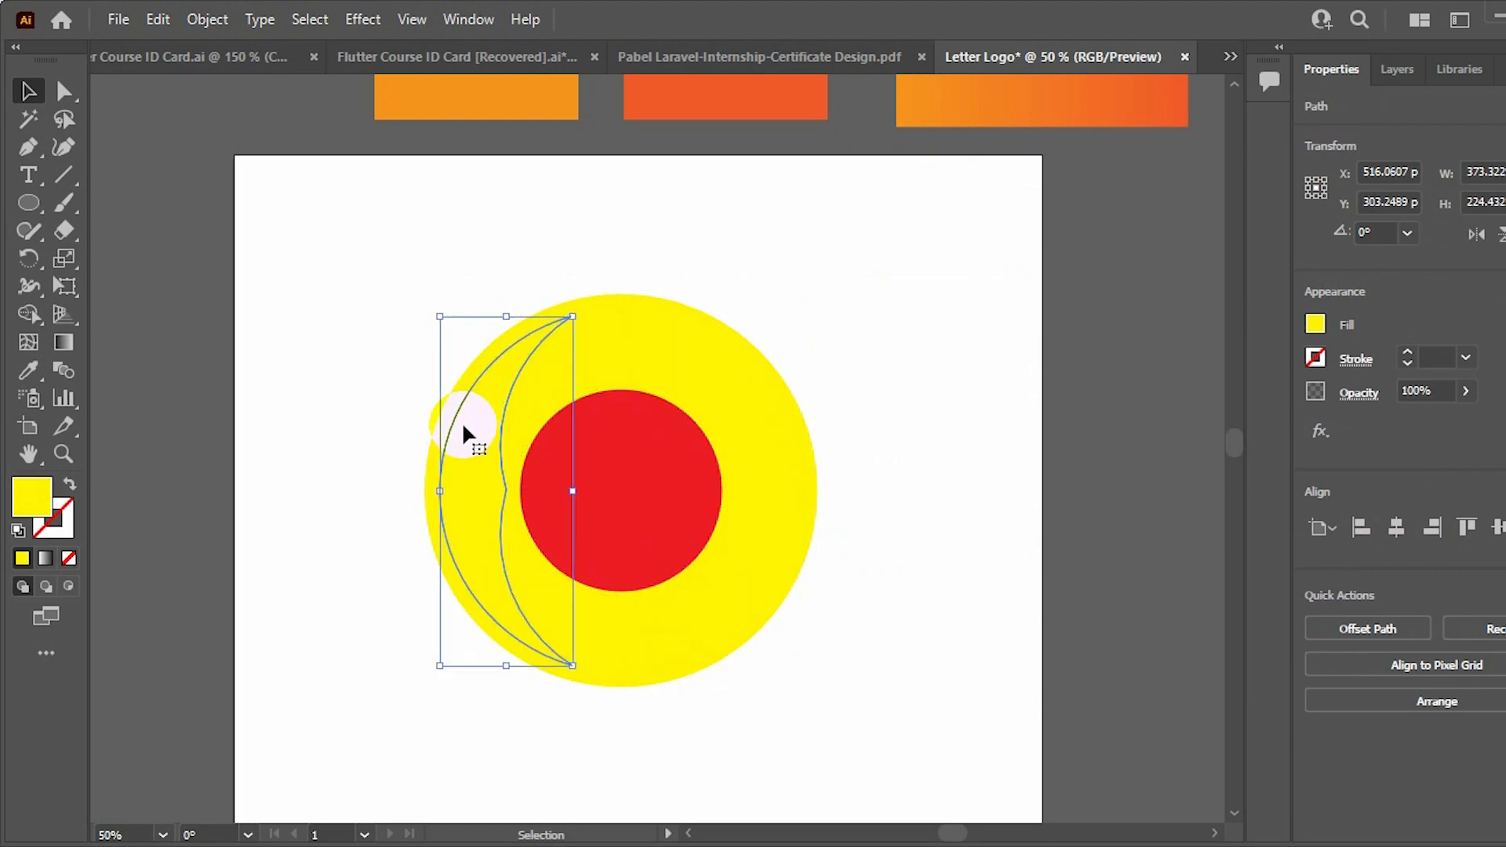
pyautogui.click(463, 423)
pyautogui.click(667, 653)
# Delete the red centre circle and unite the upper and left yellow crescents into one shape
pyautogui.click(661, 443)
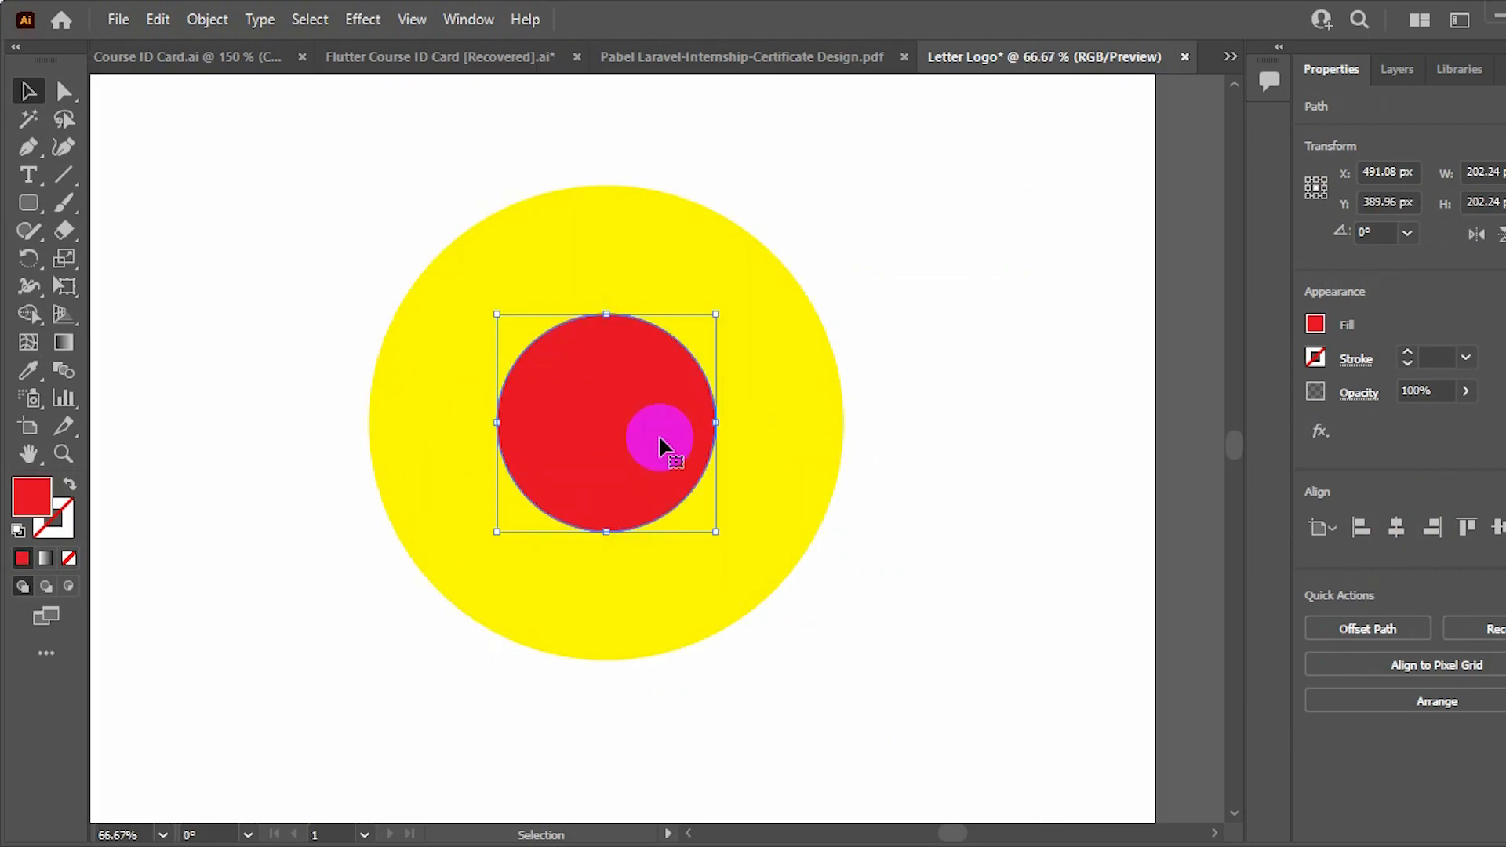
pyautogui.press('Delete')
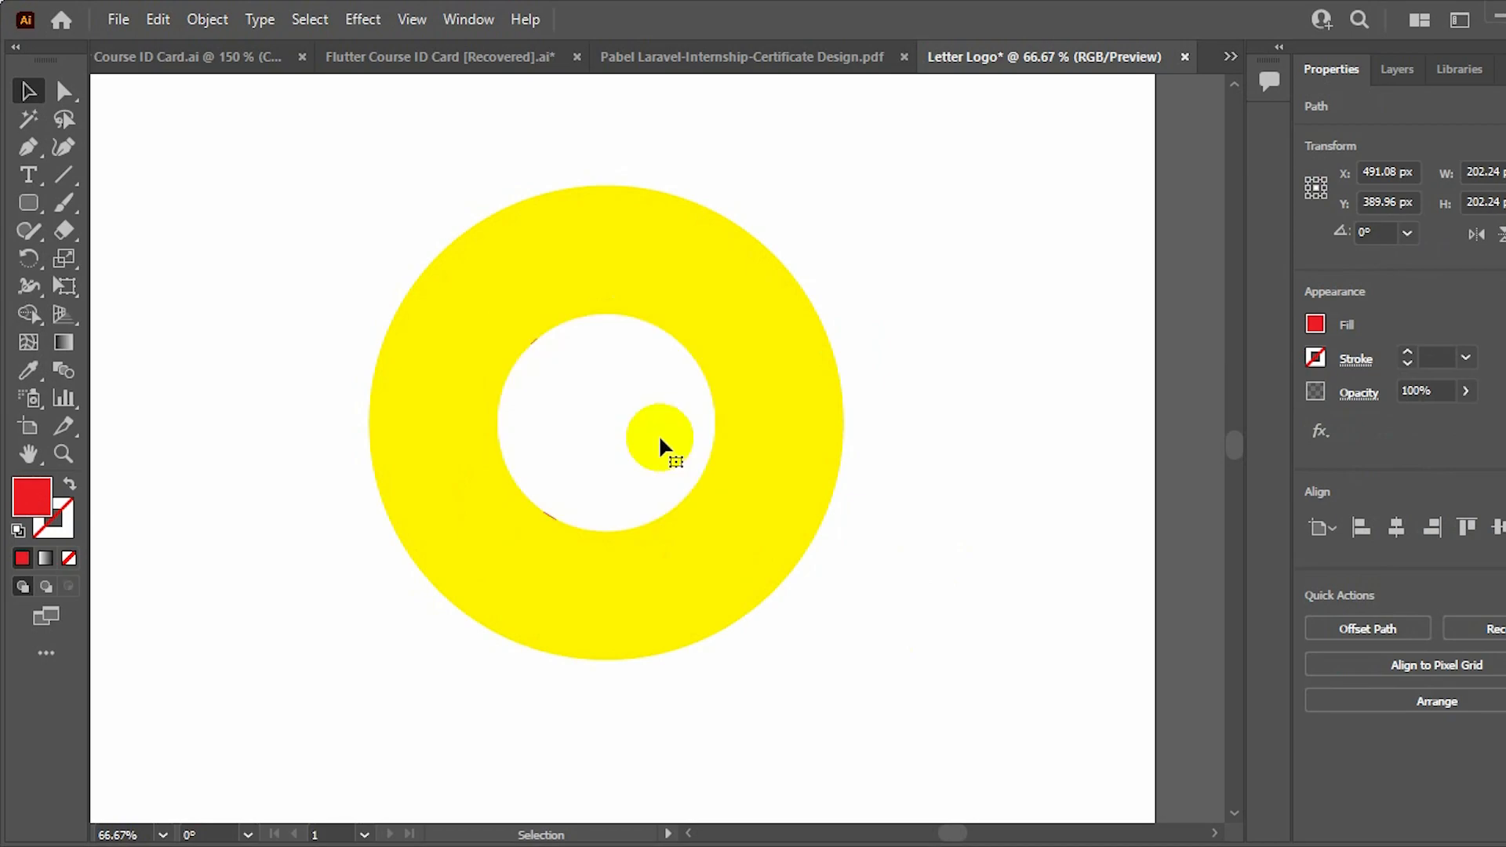
pyautogui.click(466, 329)
pyautogui.keyDown('shift'); pyautogui.click(417, 438); pyautogui.keyUp('shift')
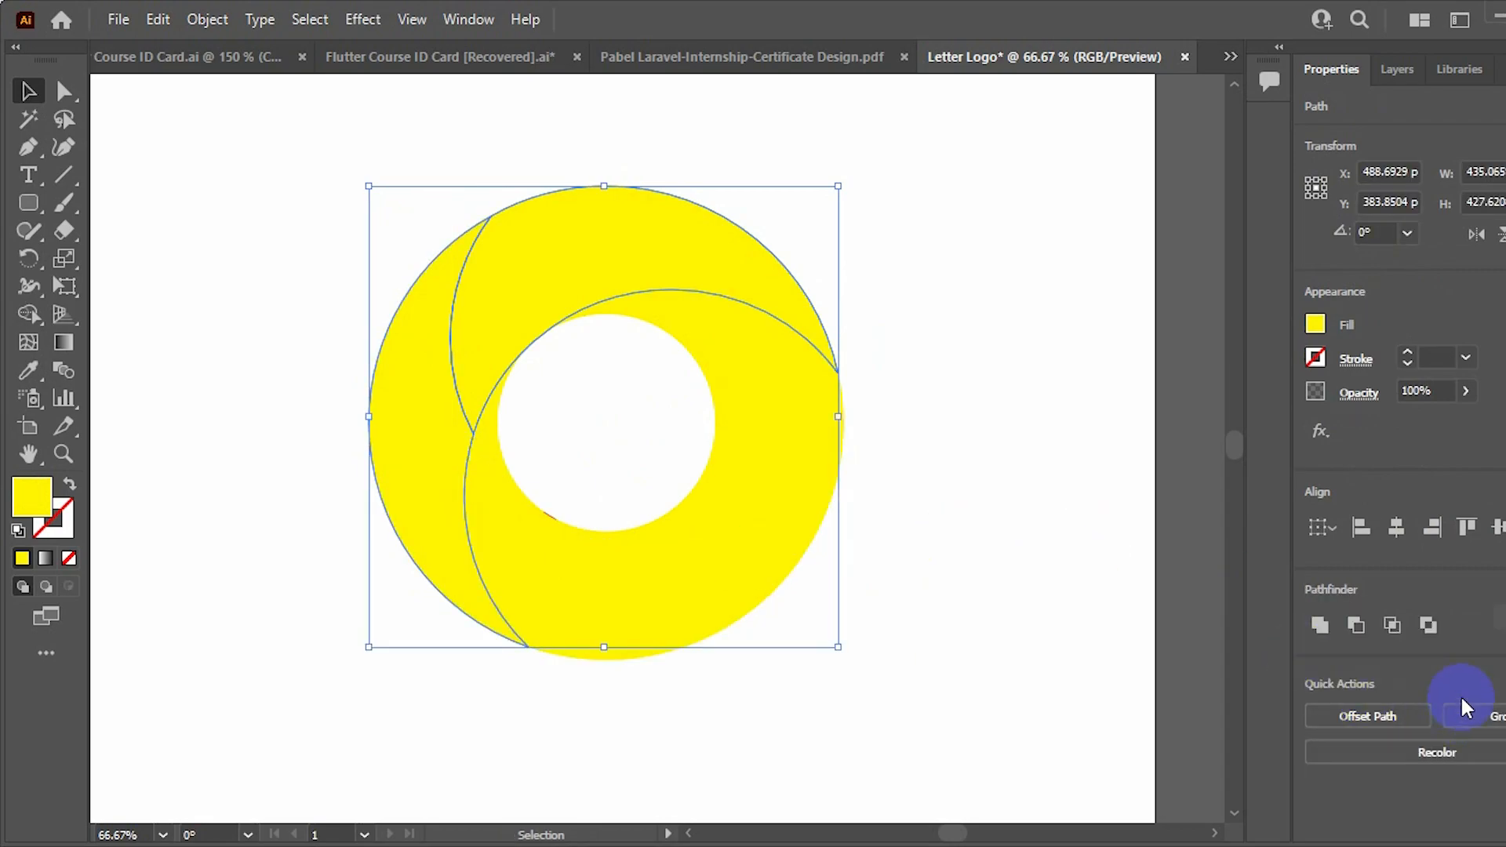
pyautogui.click(1320, 628)
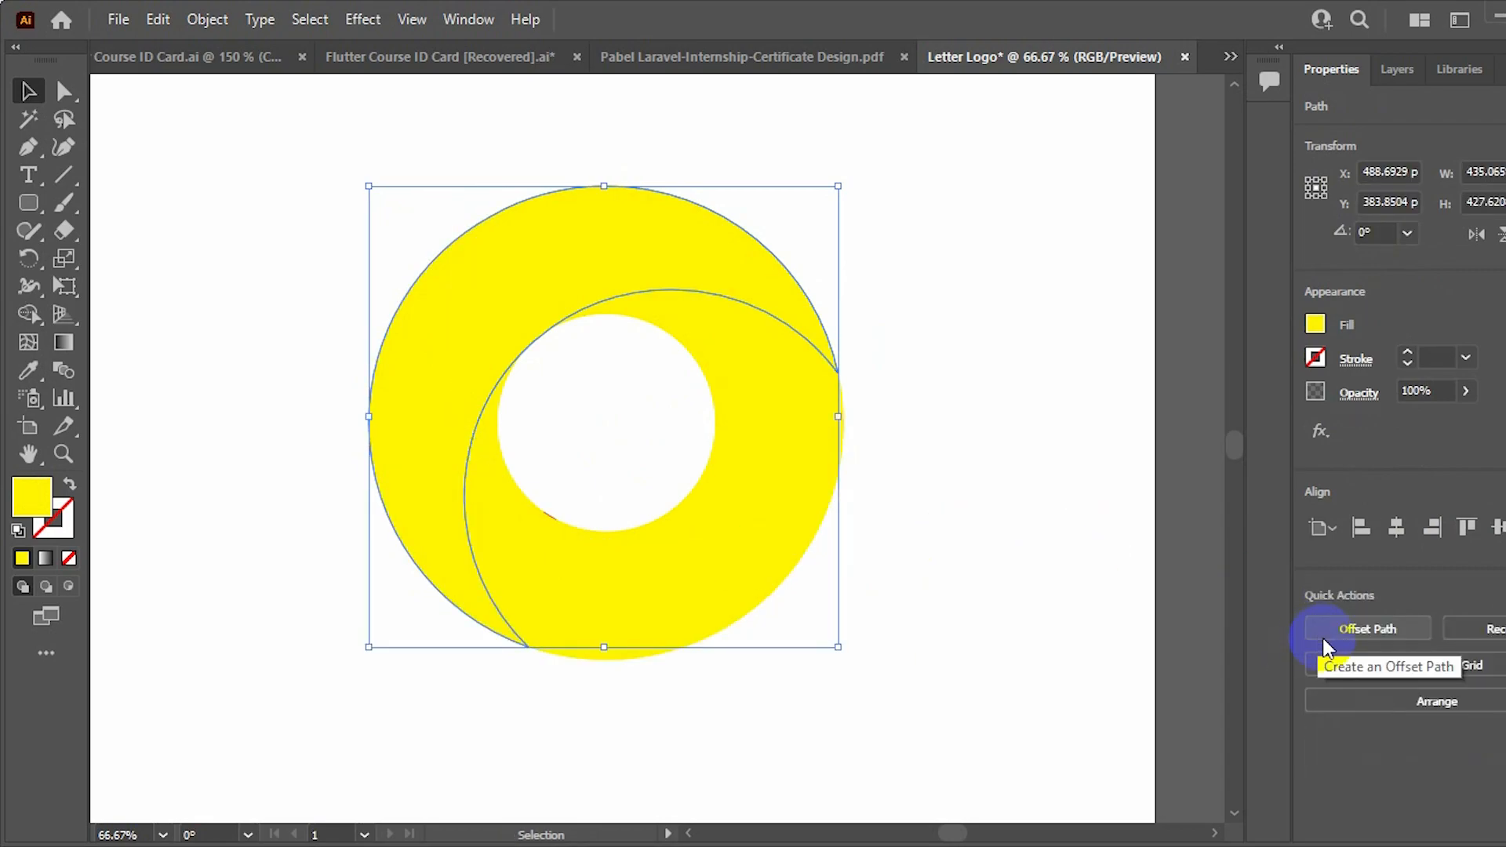
# Fill the united upper-left crescent with light blue
pyautogui.click(1316, 324)
pyautogui.click(1176, 409)
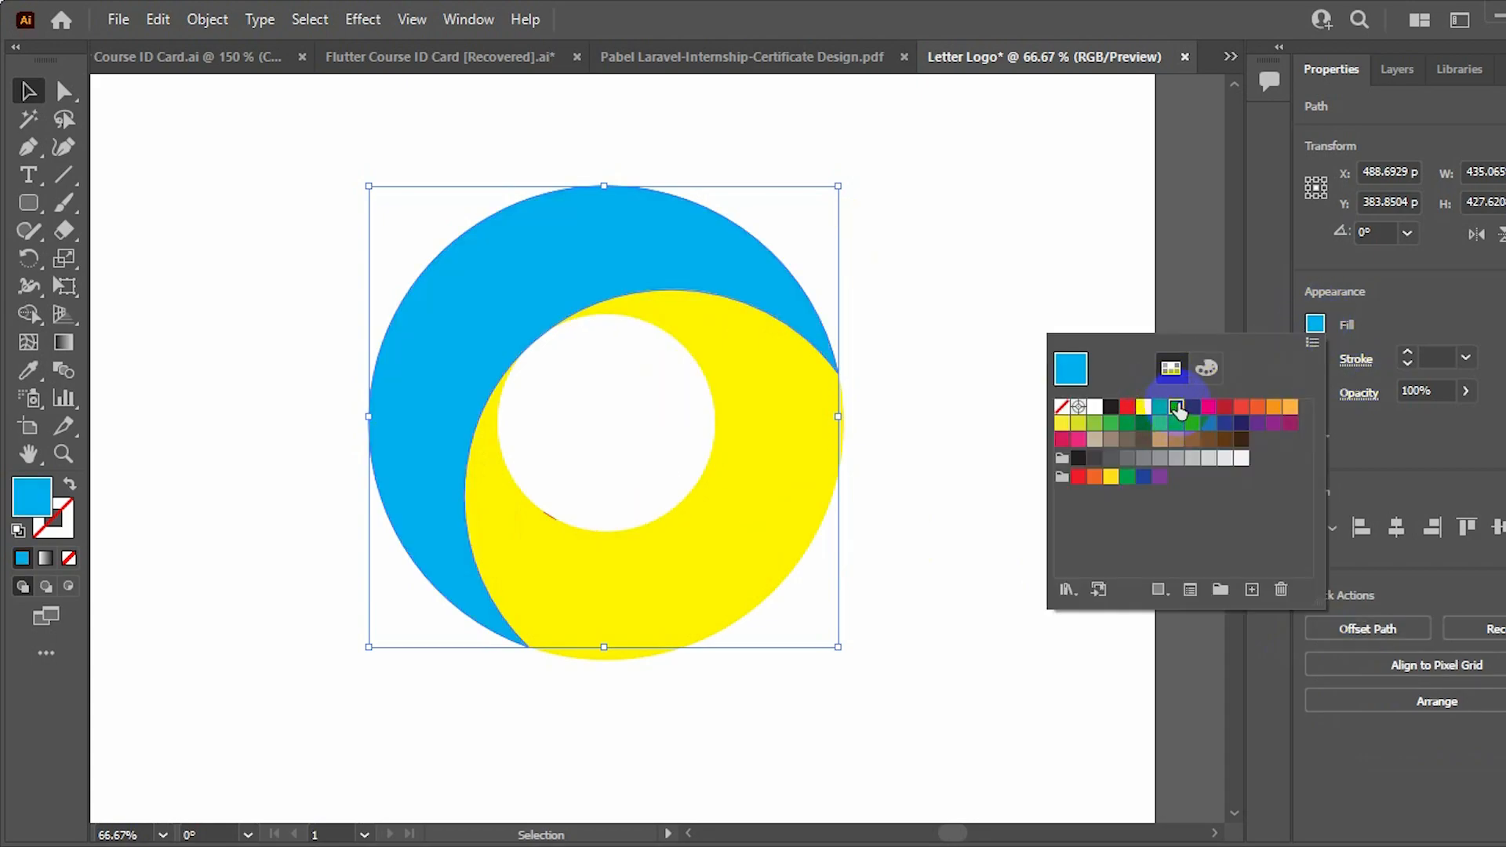
pyautogui.click(1016, 477)
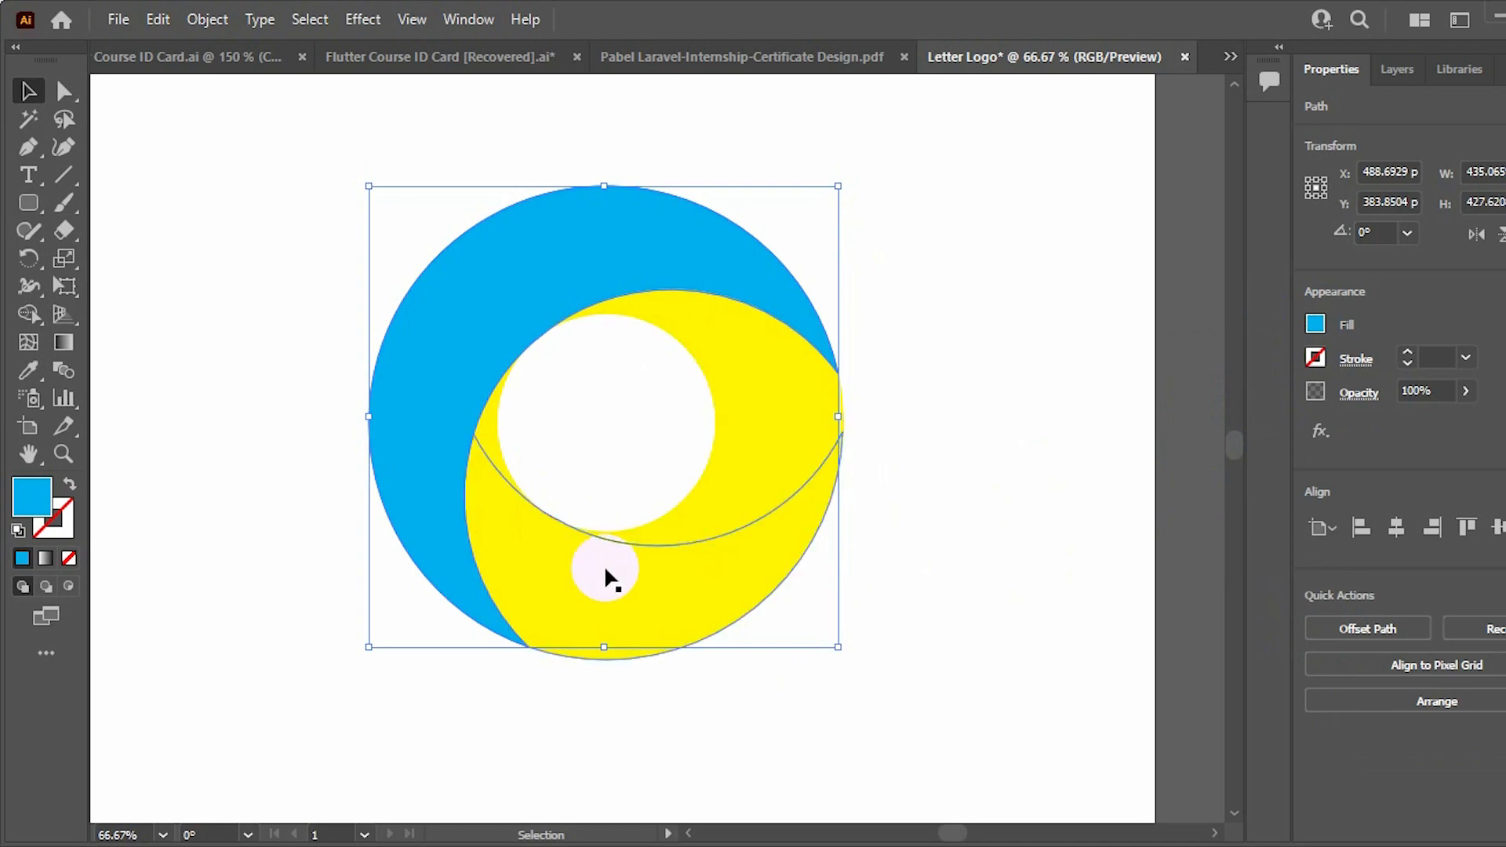
# Unite the lower yellow crescent with the small piece left of the hole and fill the result with dark blue
pyautogui.click(566, 584)
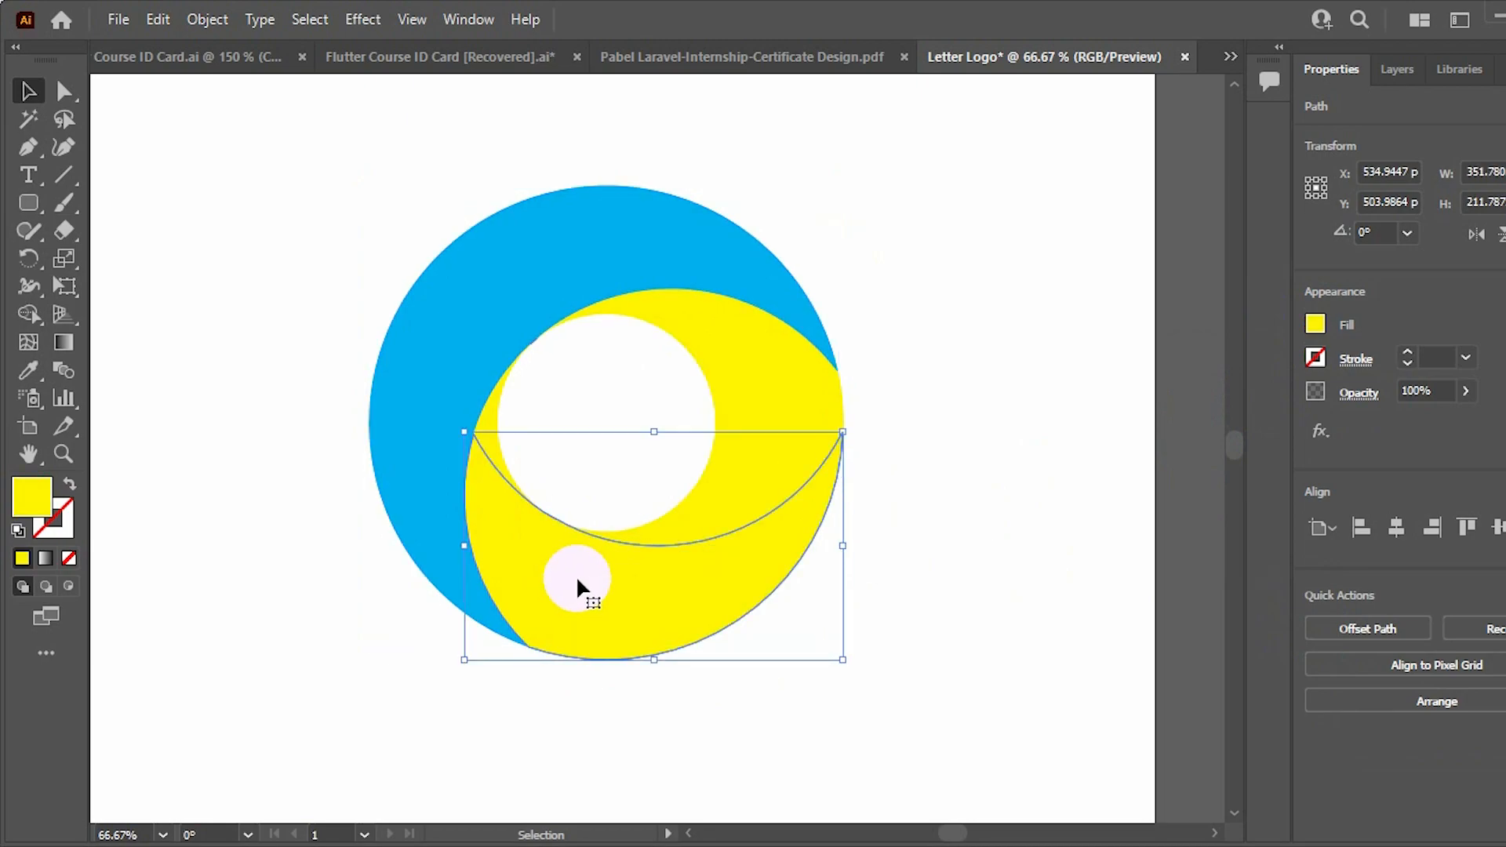
pyautogui.keyDown('shift'); pyautogui.click(487, 431); pyautogui.keyUp('shift')
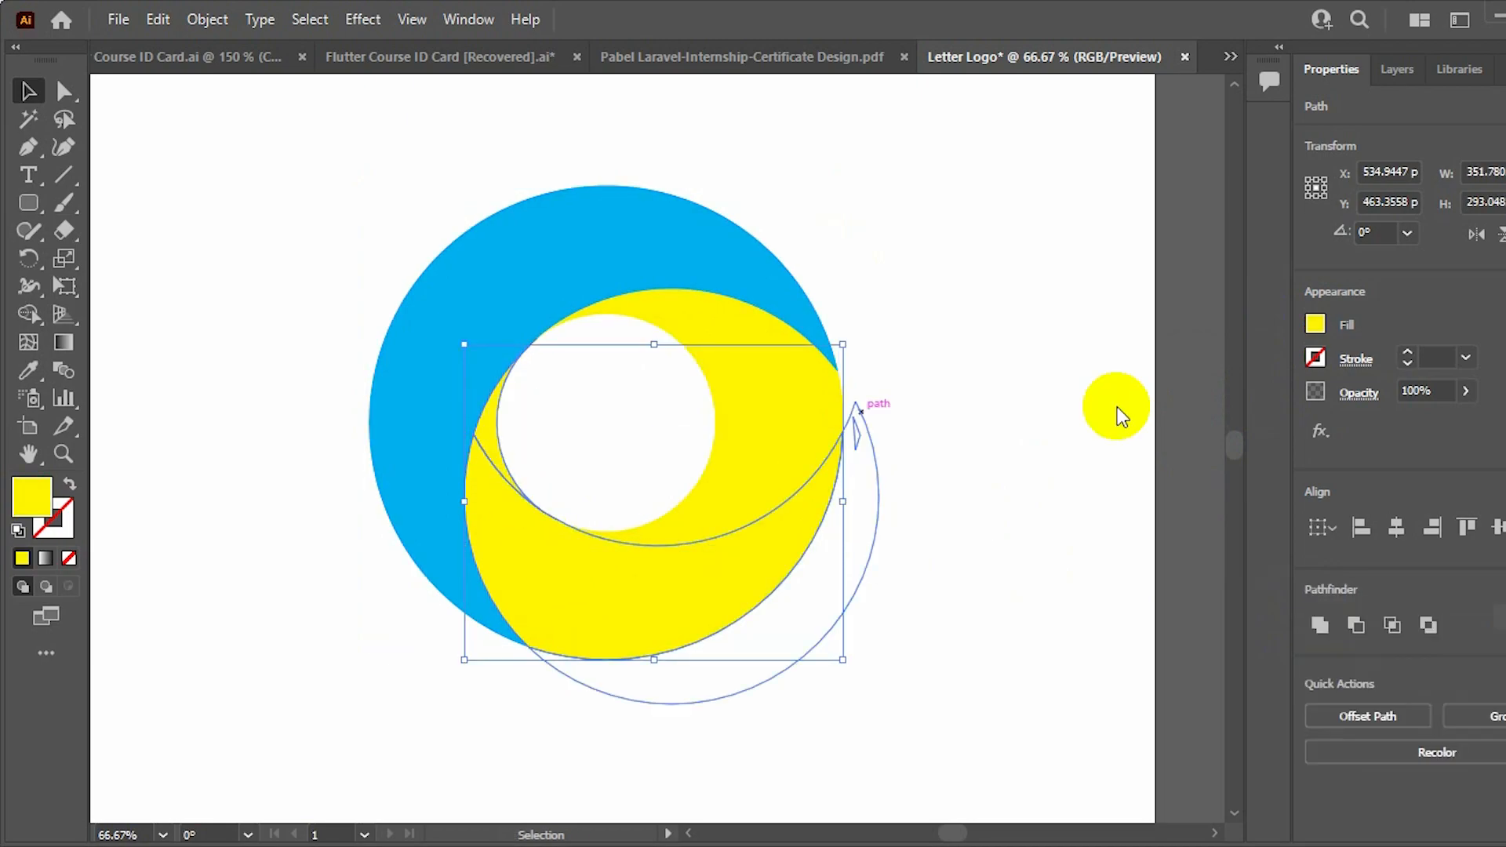
pyautogui.click(1324, 626)
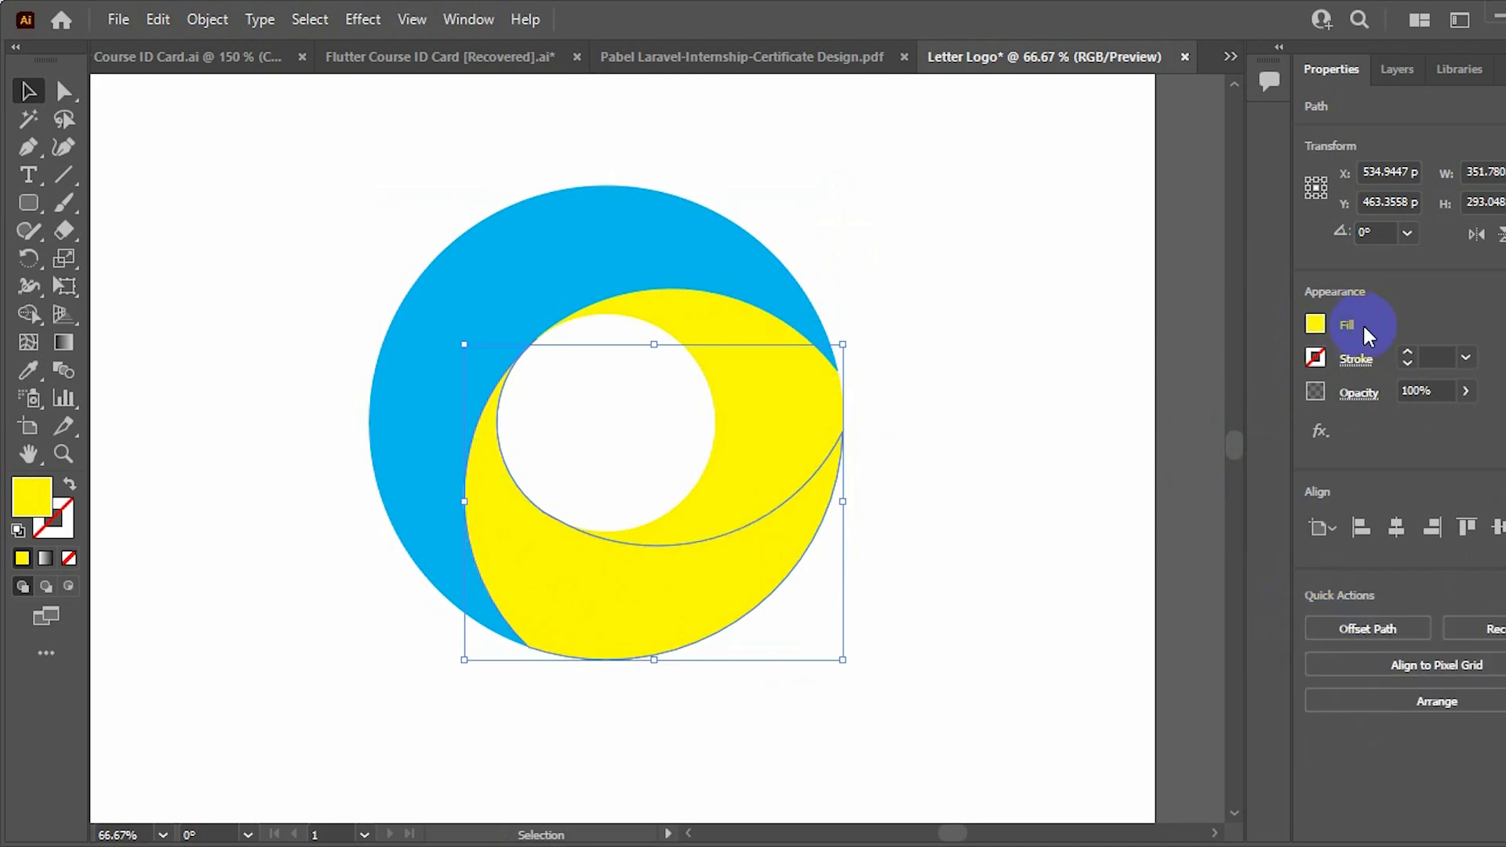
pyautogui.click(1316, 323)
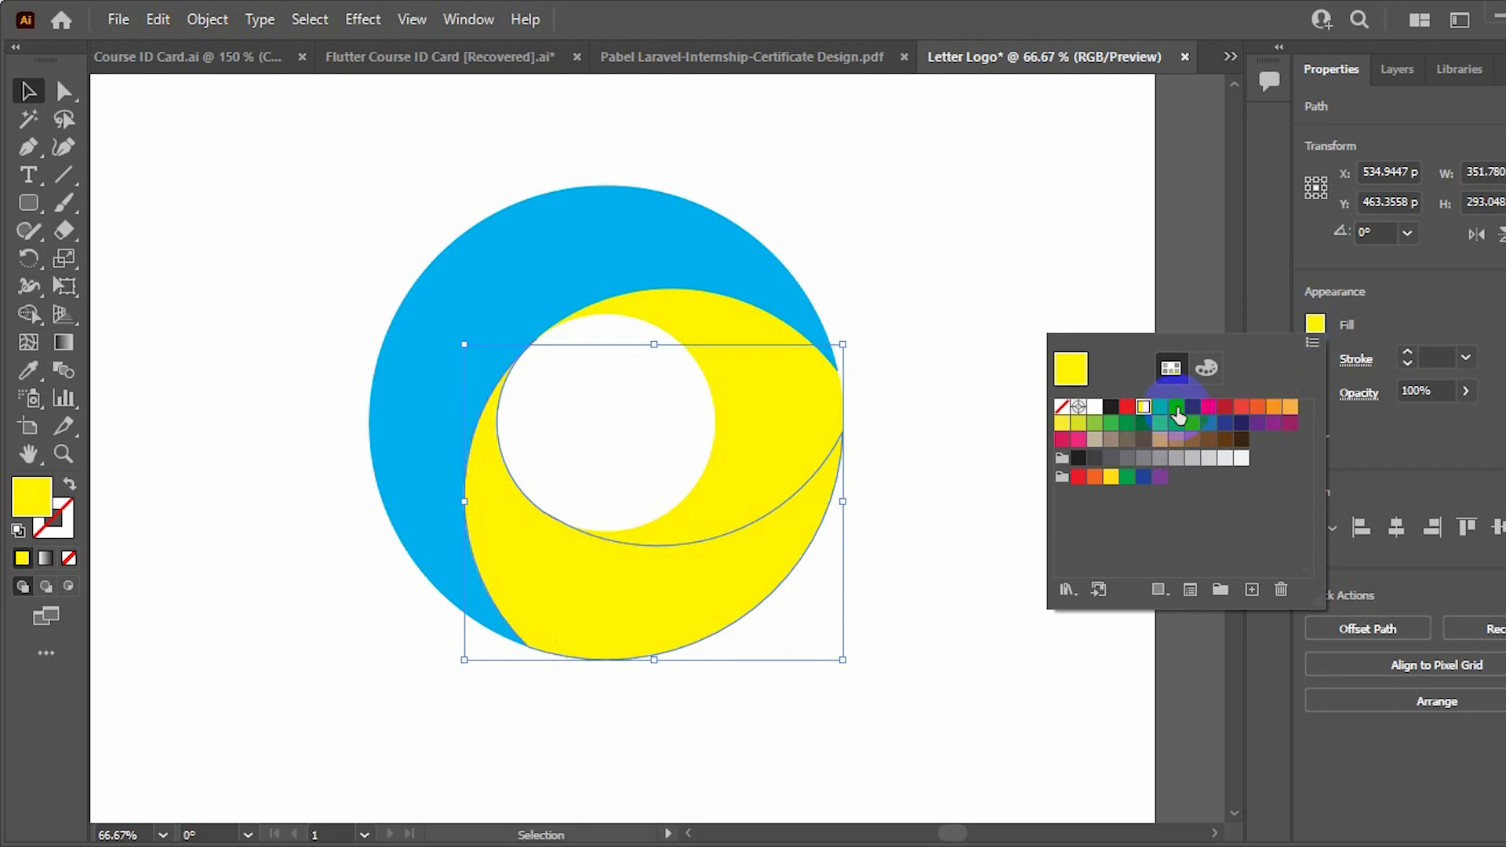
pyautogui.click(1192, 411)
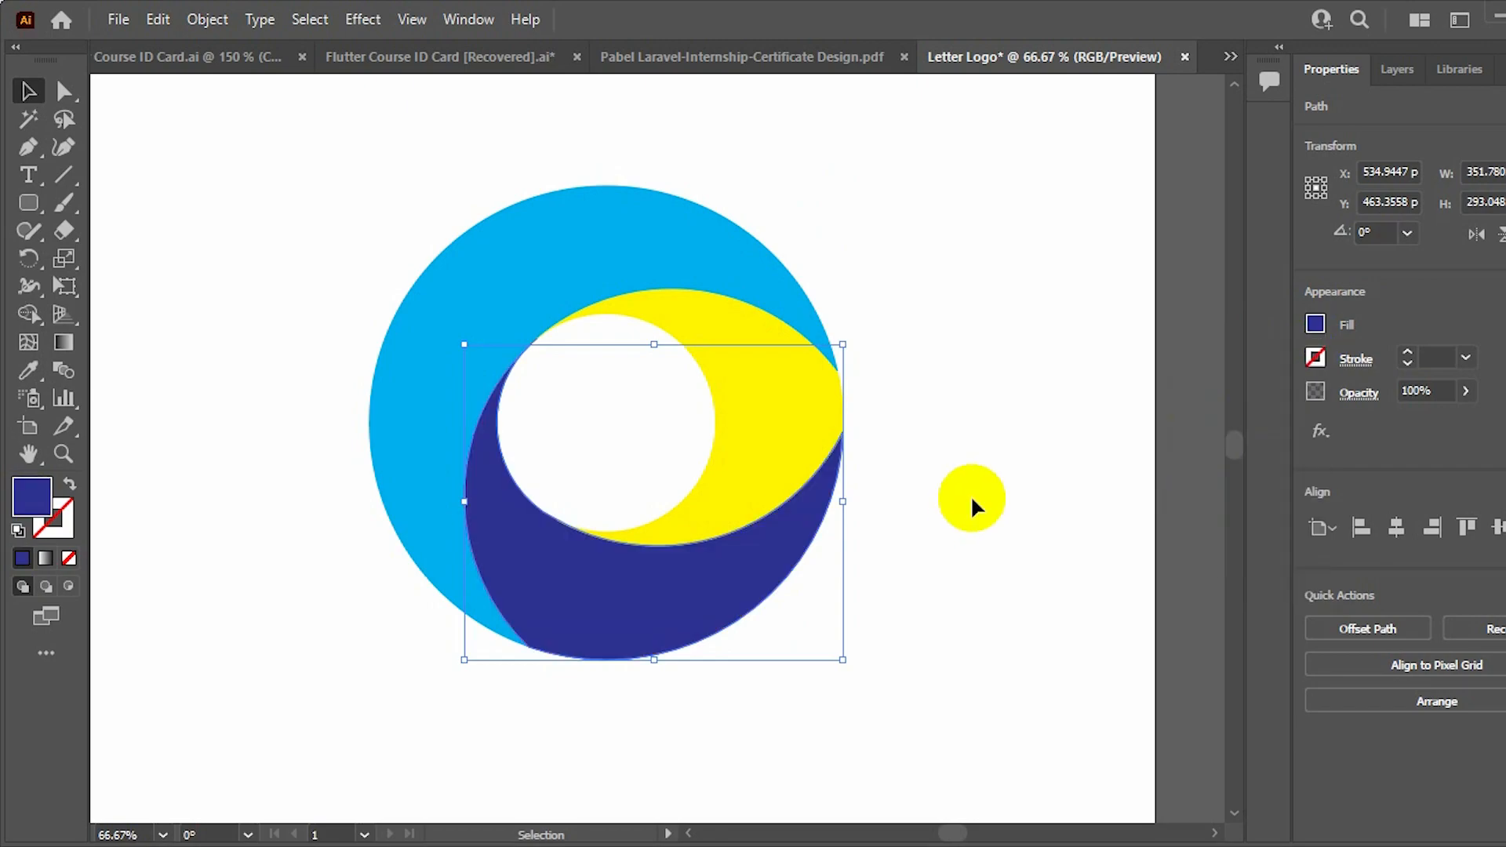
# Fill the remaining yellow piece right of the hole with dark navy blue
pyautogui.click(757, 461)
pyautogui.click(1344, 323)
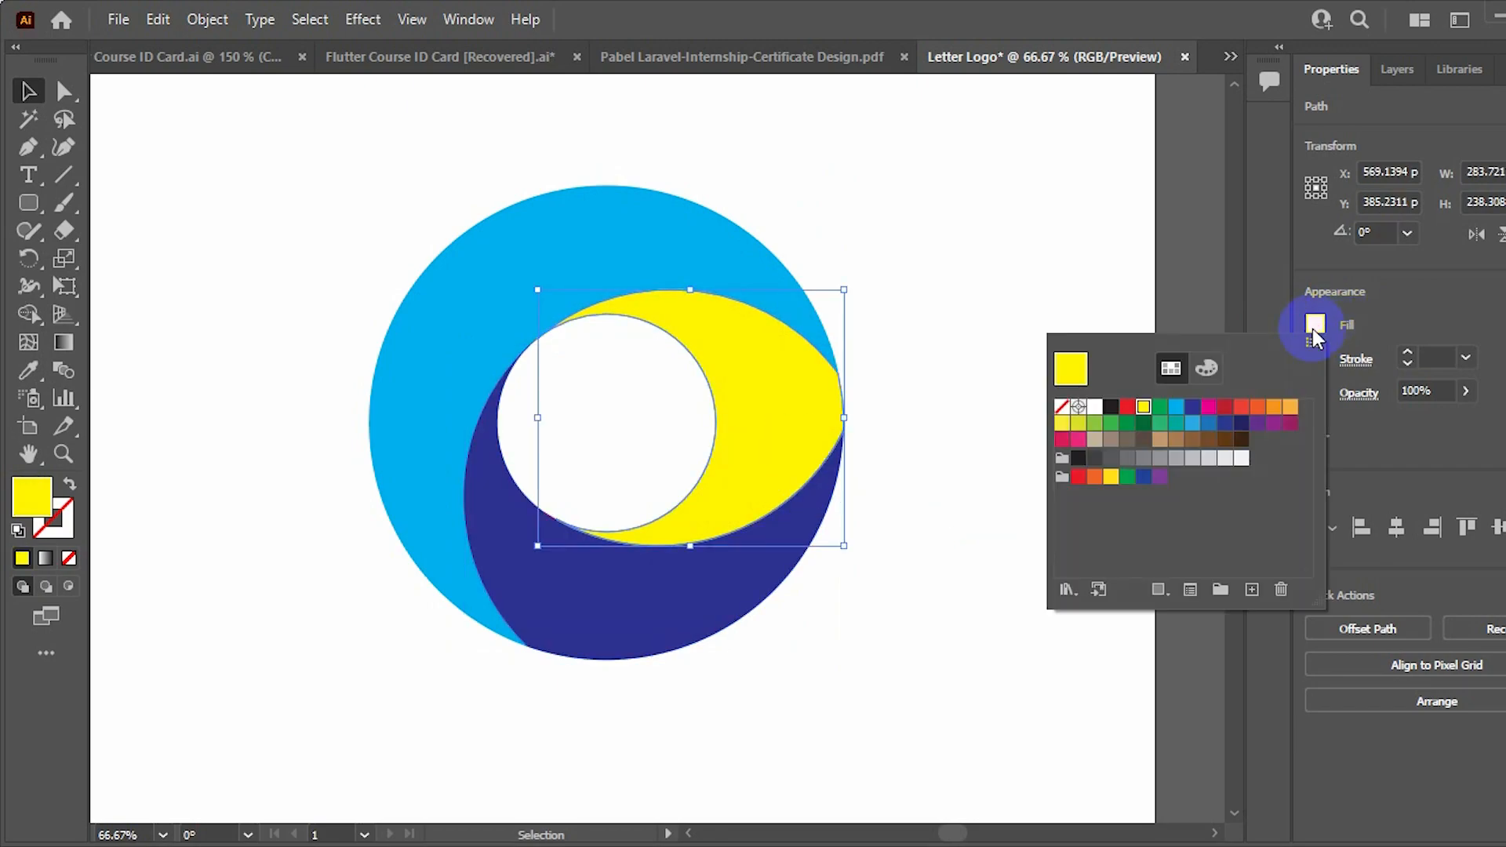
pyautogui.click(1229, 426)
pyautogui.click(996, 565)
pyautogui.hotkey('ctrl', '-')
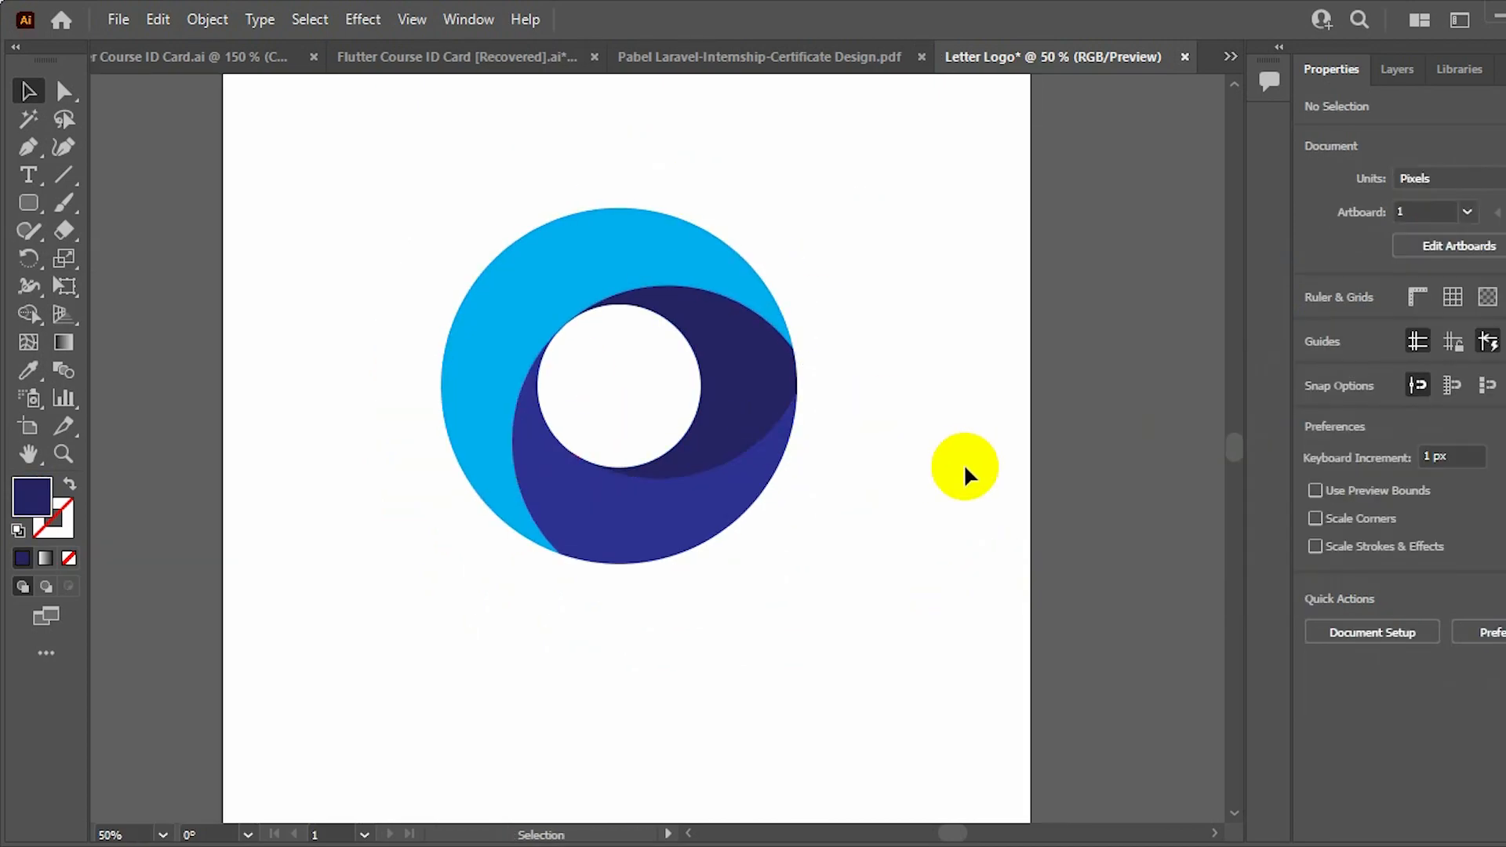
# Draw a white rectangle about 283 × 88 px from the centre hole across the ring's right side
pyautogui.moveTo(23, 210); pyautogui.dragTo(106, 201)
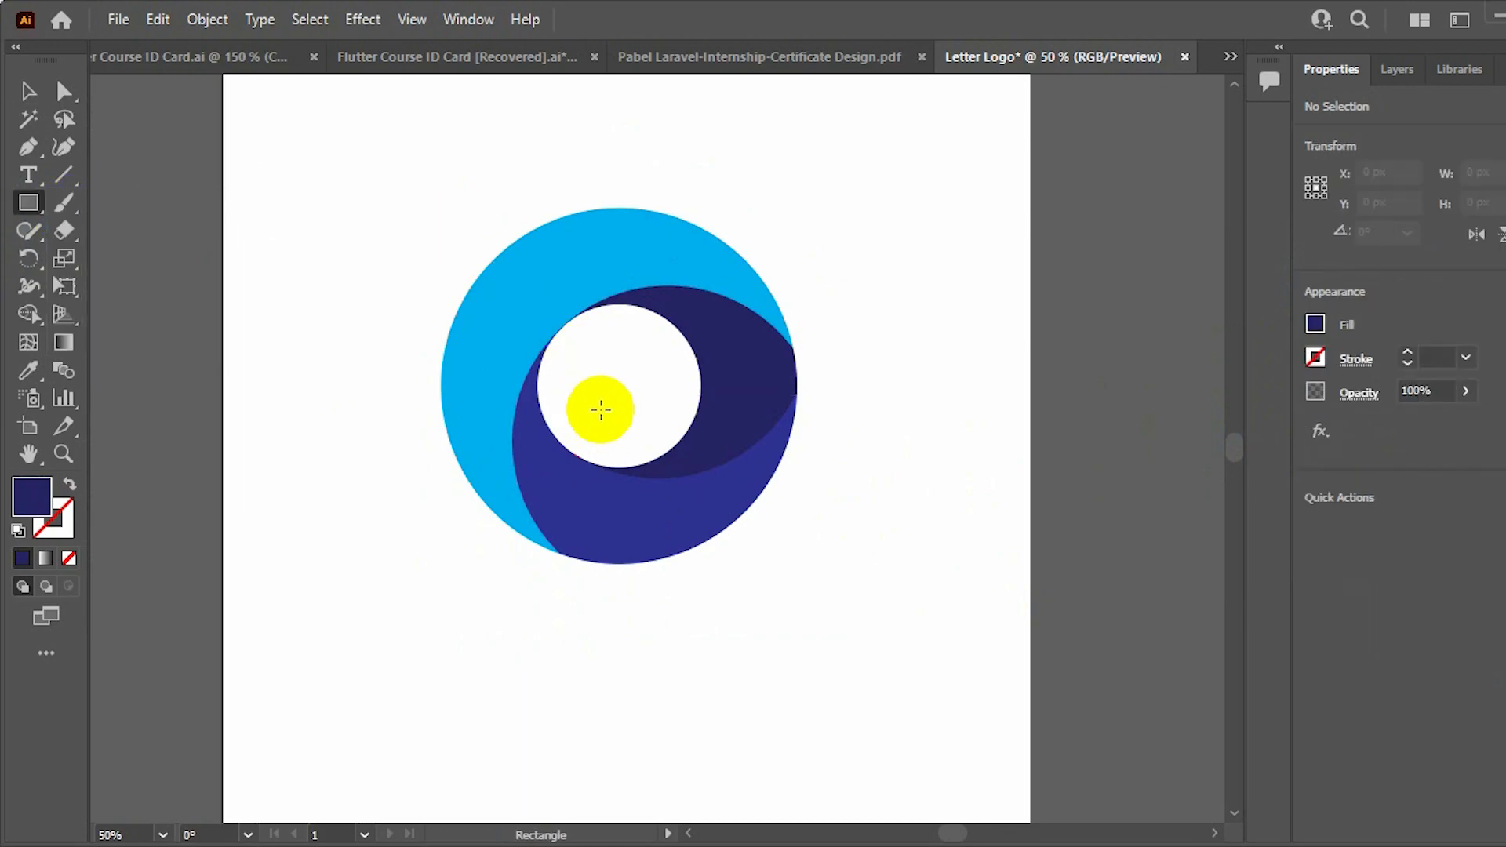
pyautogui.moveTo(618, 358)
pyautogui.mouseDown()
pyautogui.moveTo(719, 403)
pyautogui.moveTo(797, 376)
pyautogui.moveTo(847, 428)
pyautogui.mouseUp()
pyautogui.click(1315, 325)
pyautogui.click(1076, 403)
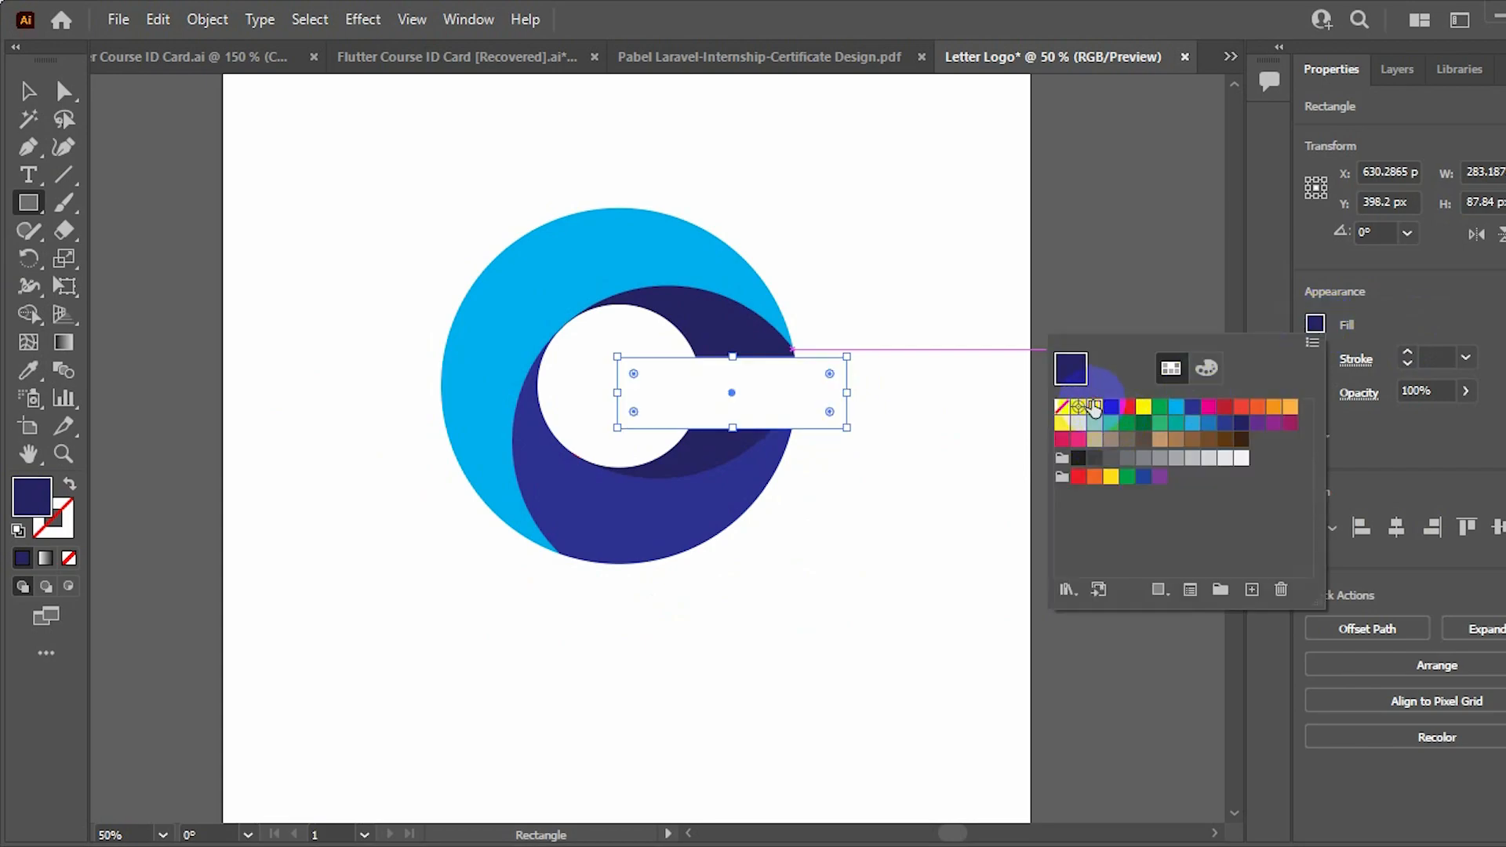
# Split the navy piece and the white rectangle along their overlaps with the Pathfinder Divide operation
pyautogui.click(28, 91)
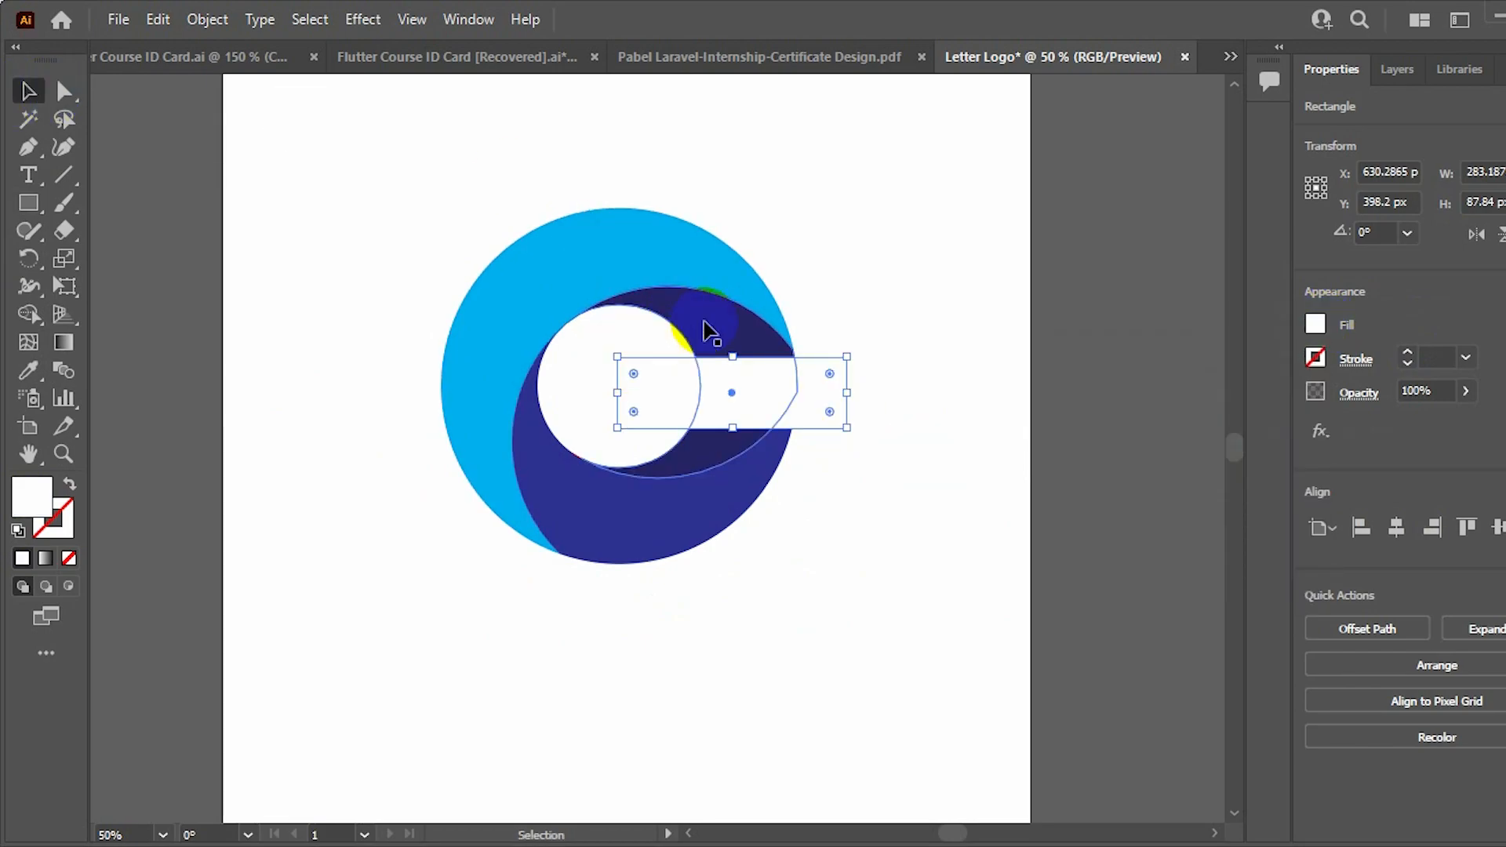
pyautogui.click(702, 356)
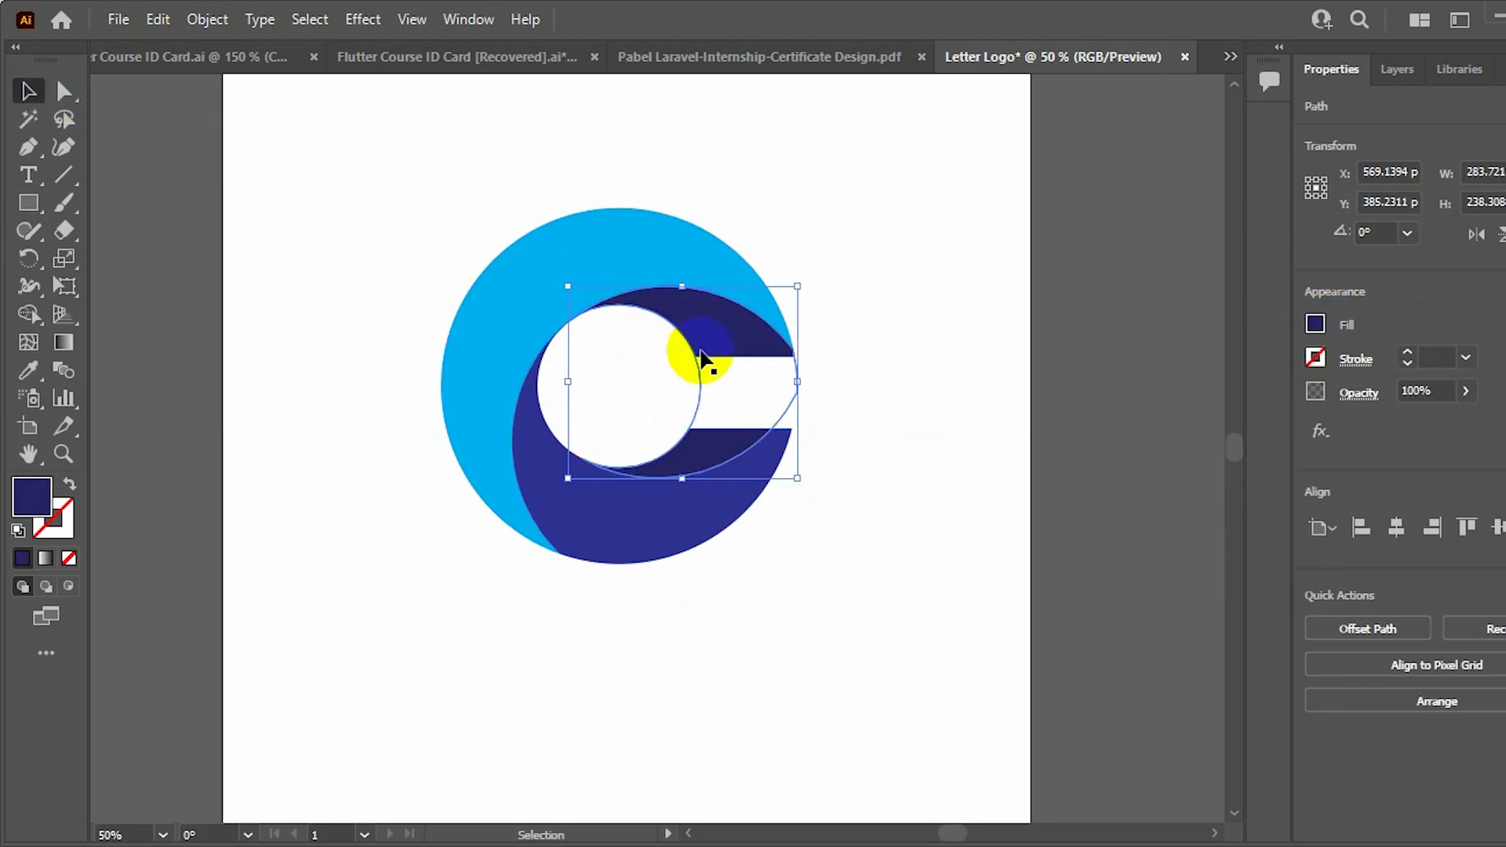
pyautogui.keyDown('shift'); pyautogui.click(726, 416); pyautogui.keyUp('shift')
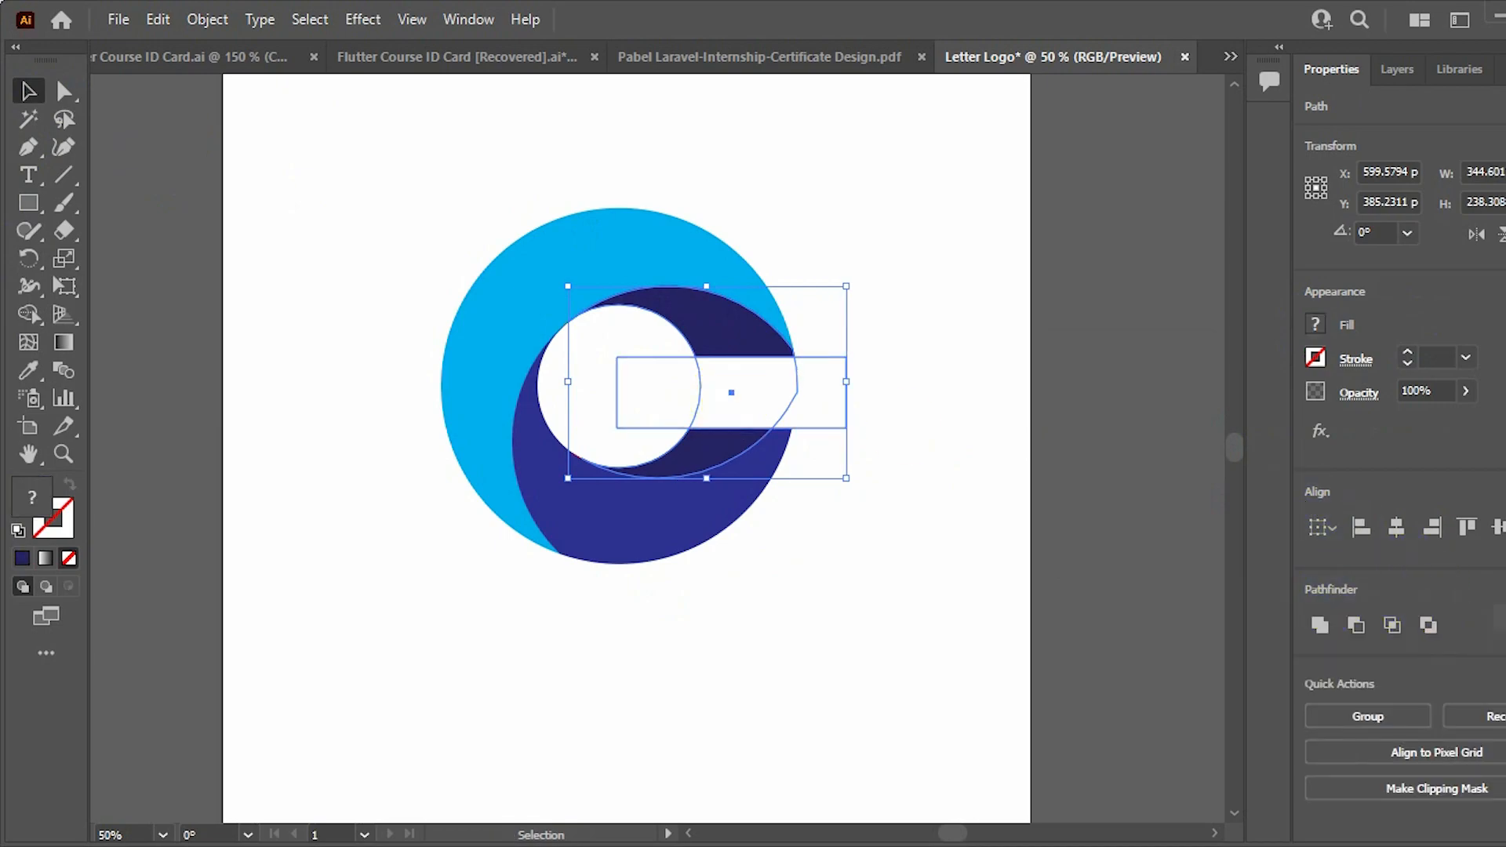
pyautogui.click(1494, 625)
pyautogui.click(1321, 772)
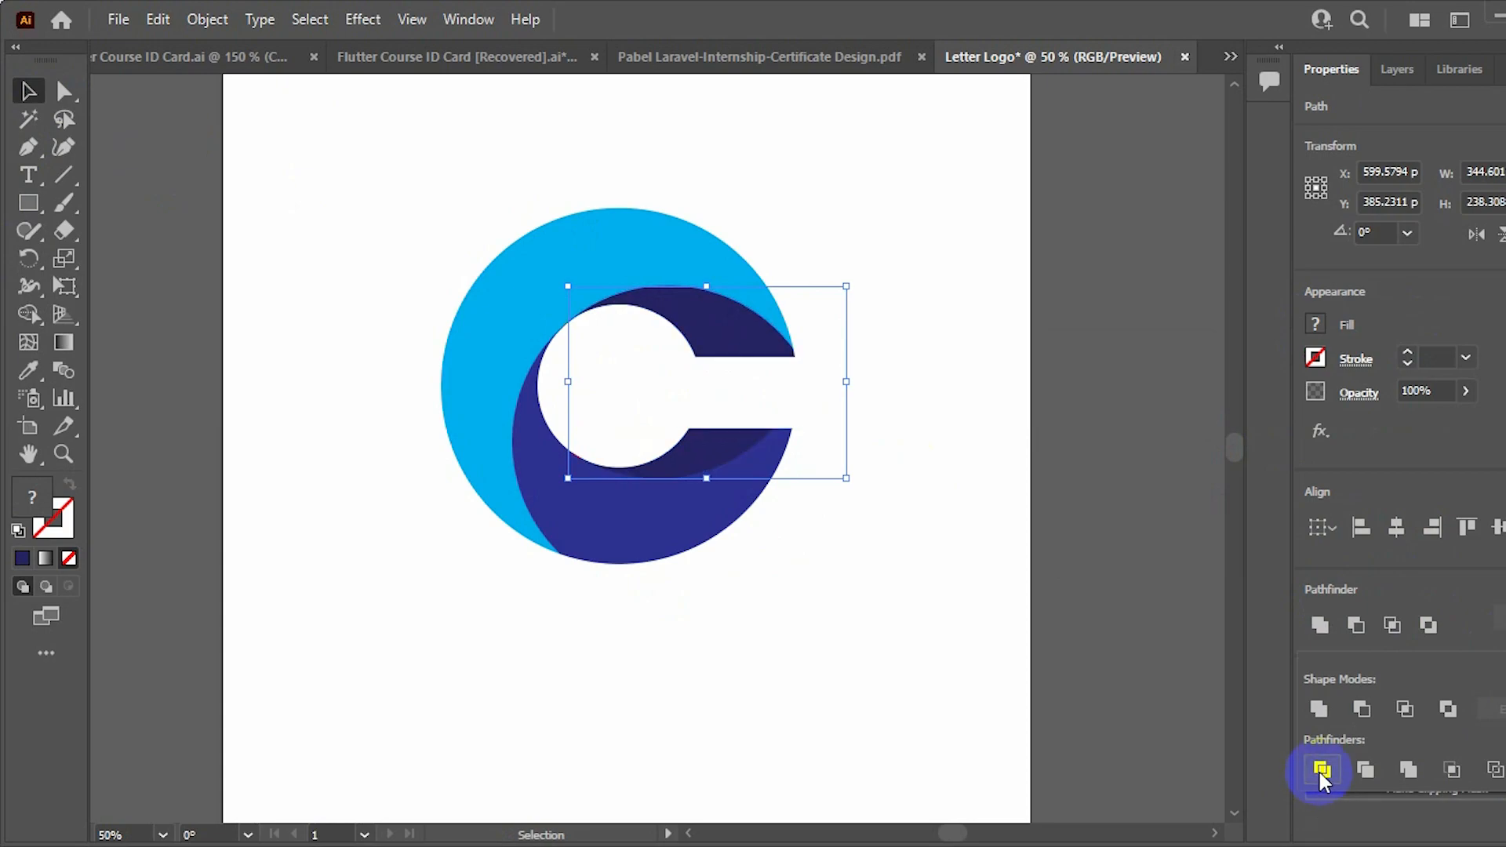
pyautogui.click(746, 637)
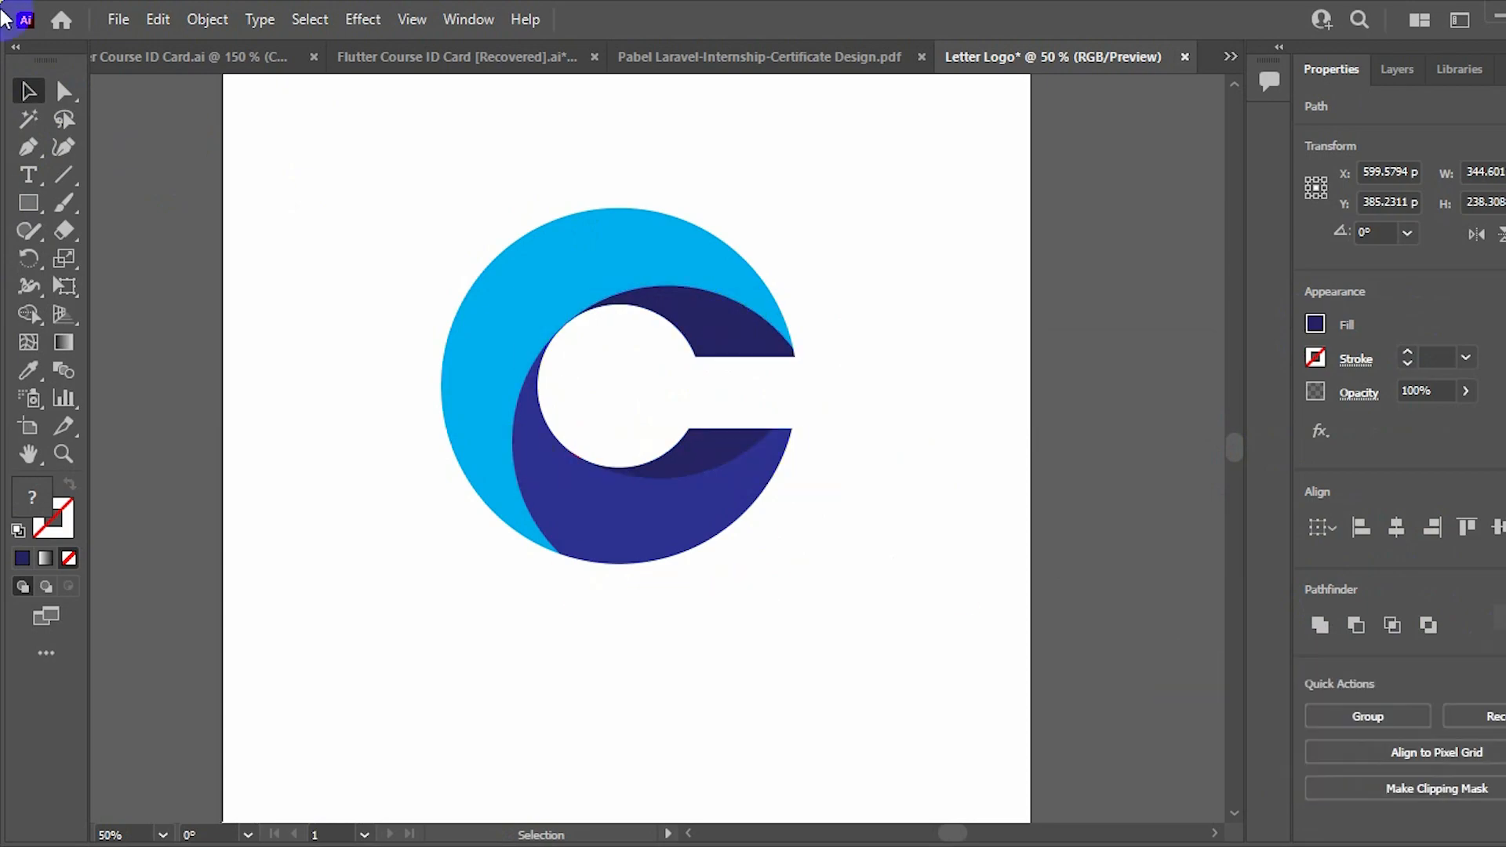
# Move the whole logo about 50 px left and 57 px down on the artboard
pyautogui.hotkey('ctrl', '-')
pyautogui.hotkey('ctrl', '-')
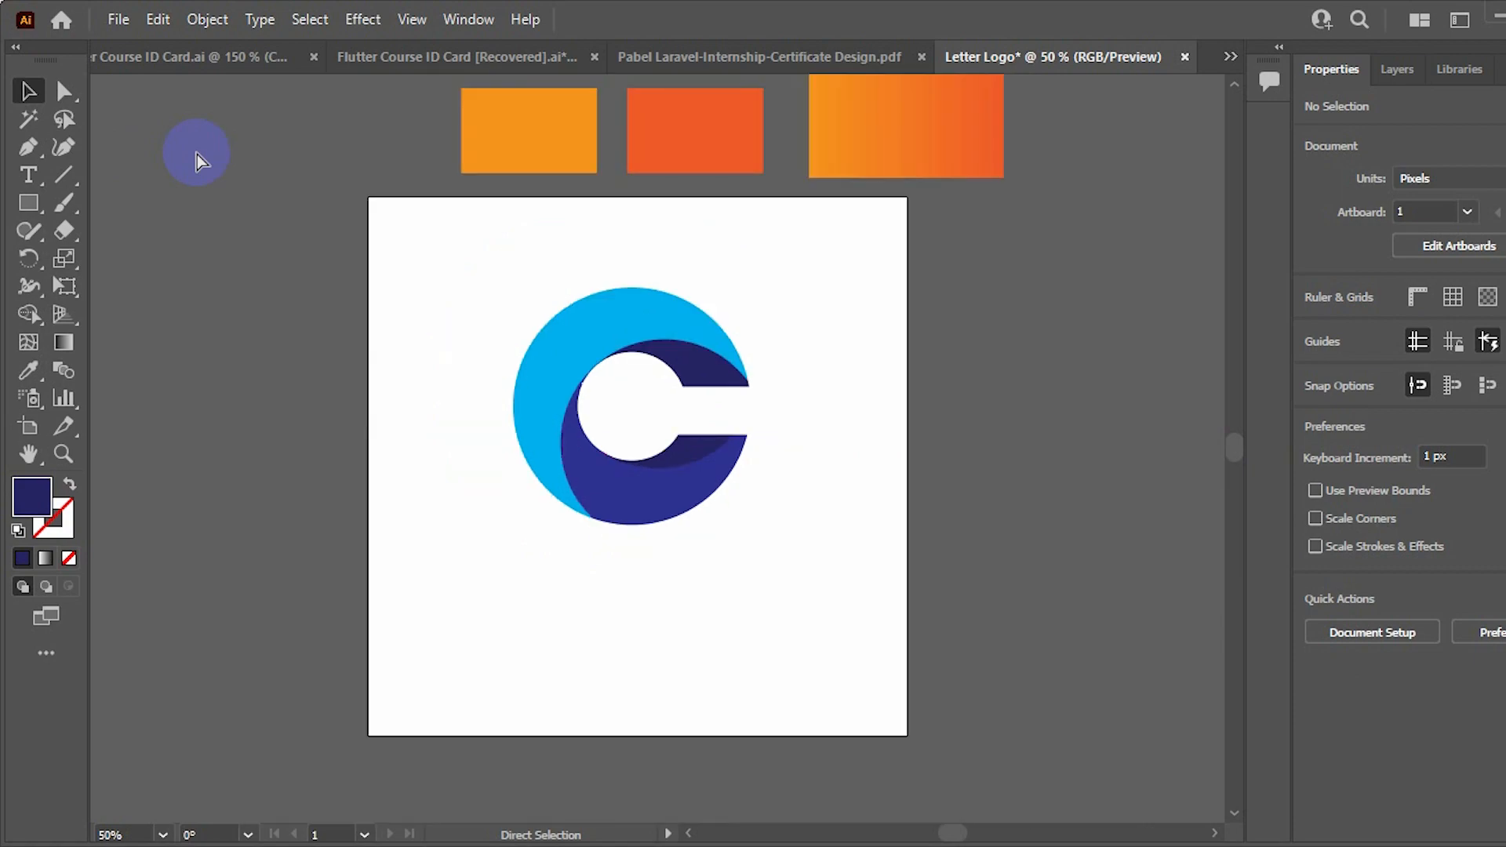
pyautogui.moveTo(532, 318); pyautogui.dragTo(726, 437)
pyautogui.moveTo(676, 366); pyautogui.dragTo(655, 389)
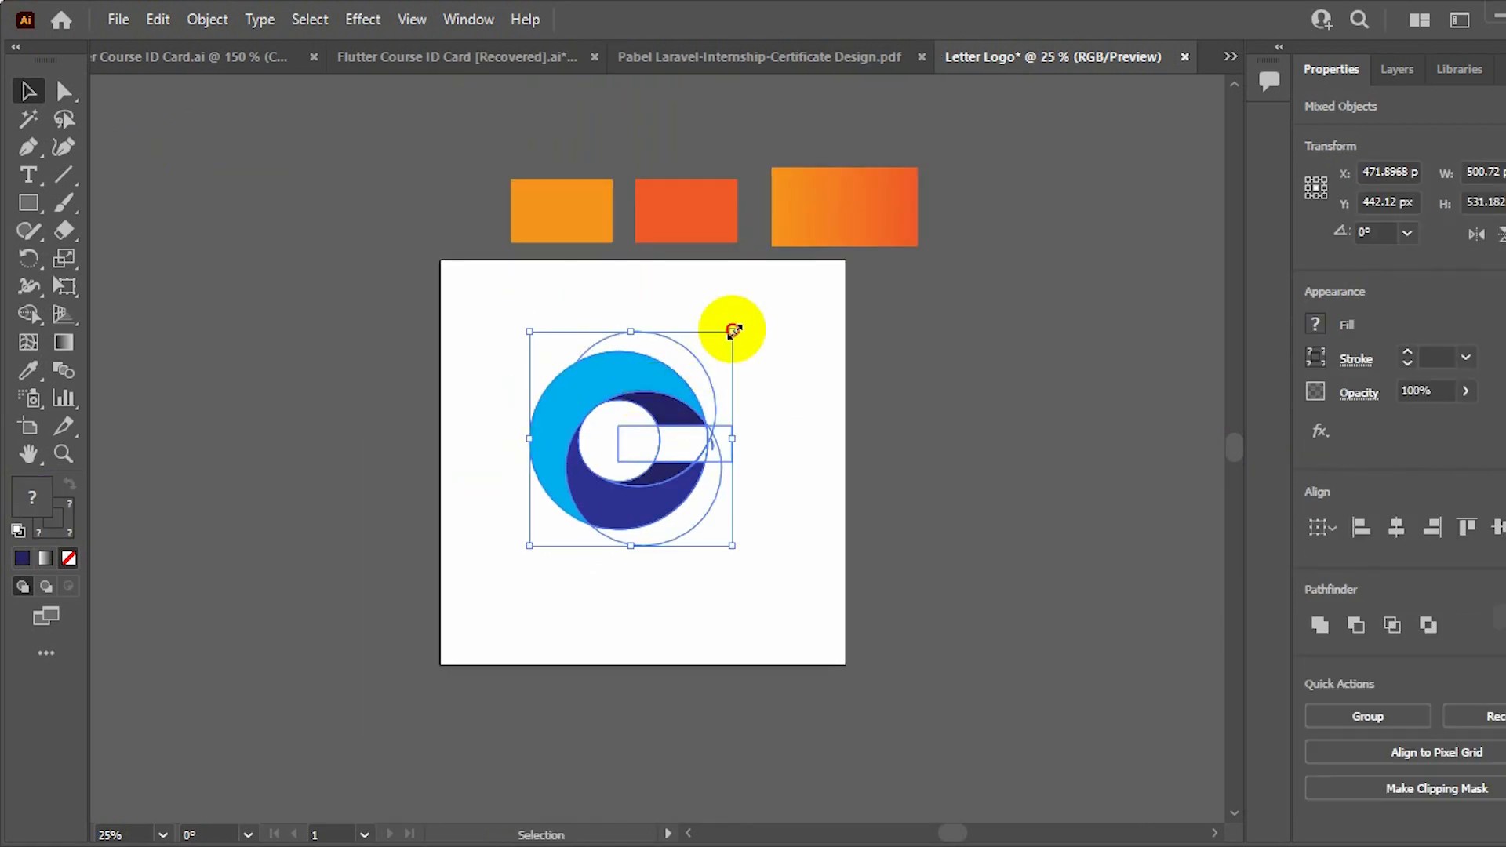
pyautogui.hotkey('ctrl', '+')
pyautogui.hotkey('ctrl', '+')
pyautogui.click(760, 301)
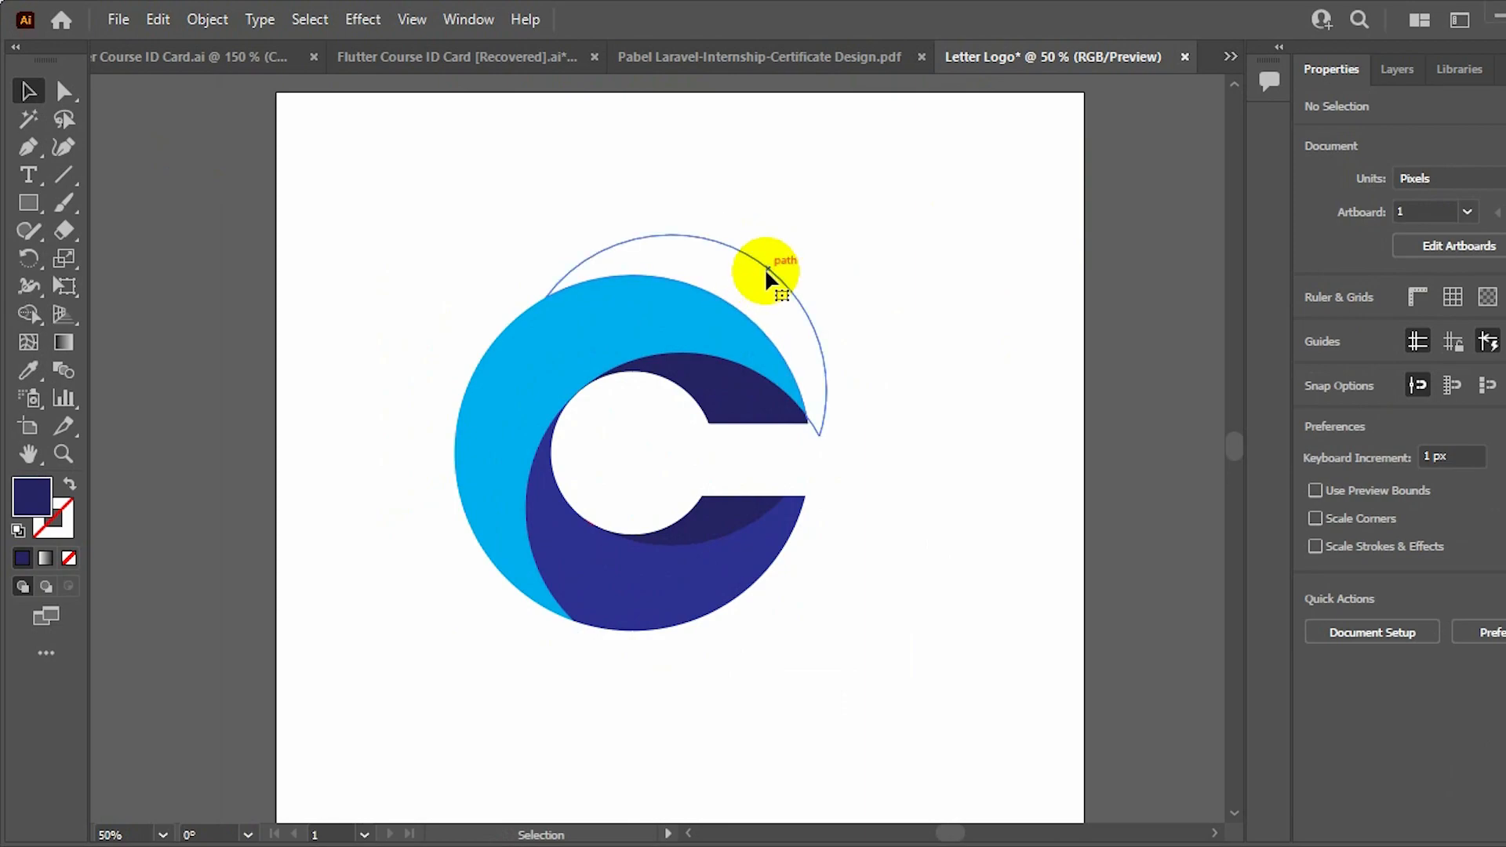
# Show the artwork as outlines and delete the leftover invisible crescent path above the ring
pyautogui.click(766, 270)
pyautogui.click(973, 462)
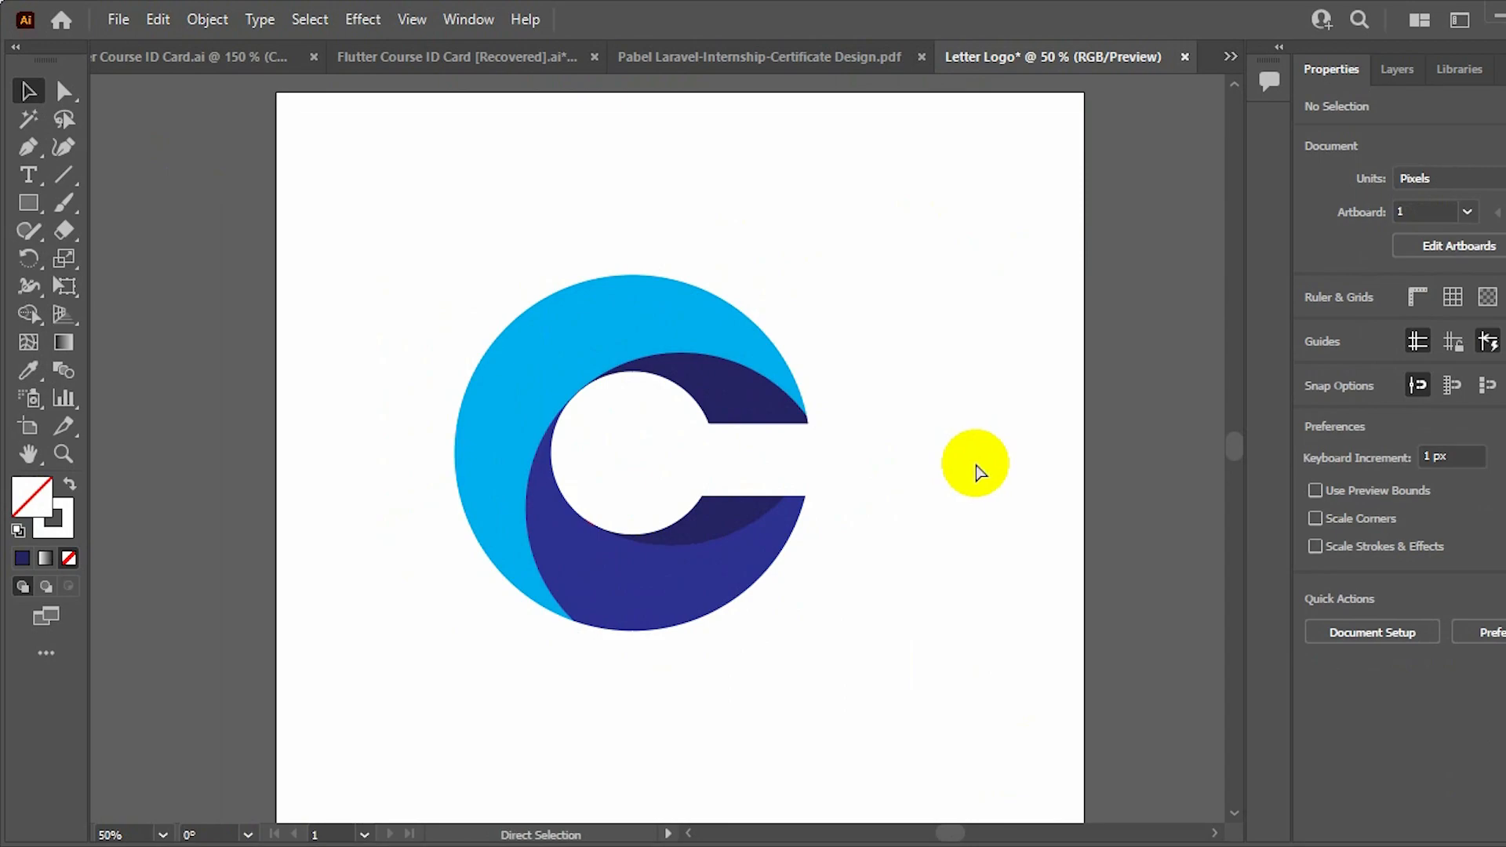
pyautogui.hotkey('ctrl', 'y')
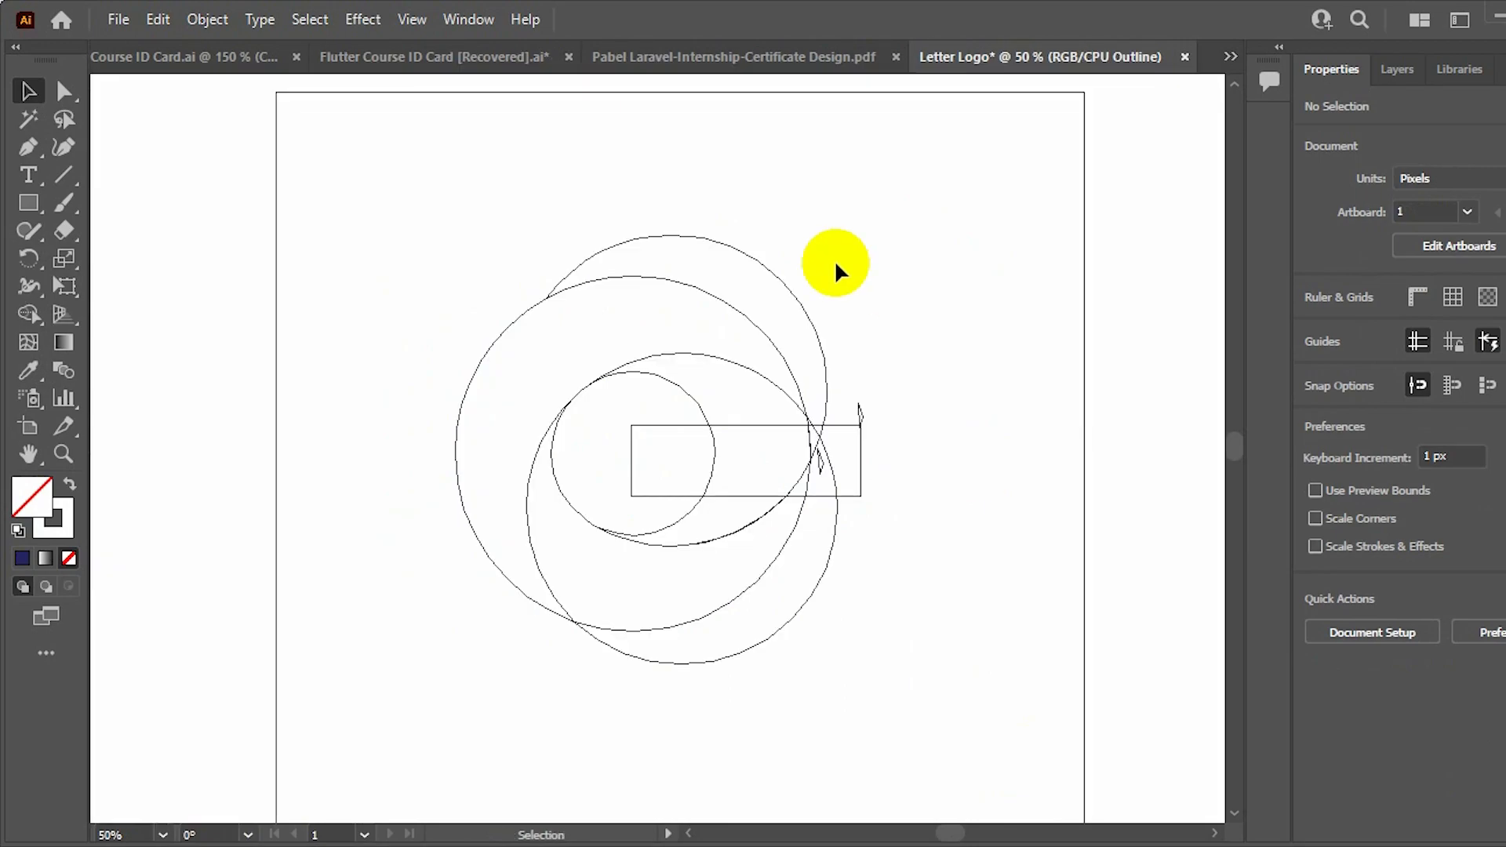
pyautogui.click(783, 280)
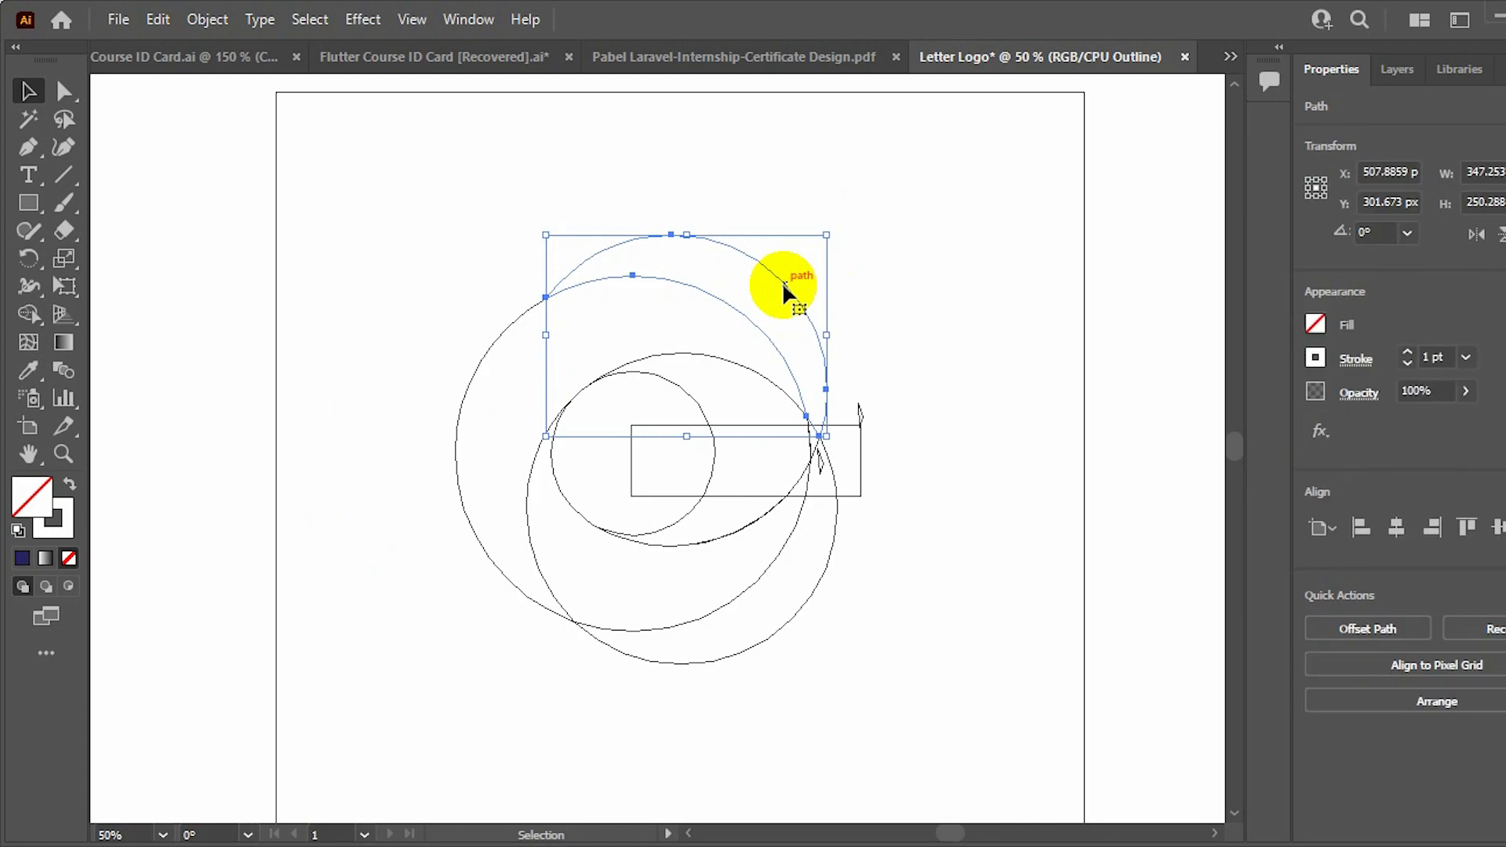
pyautogui.press('Delete')
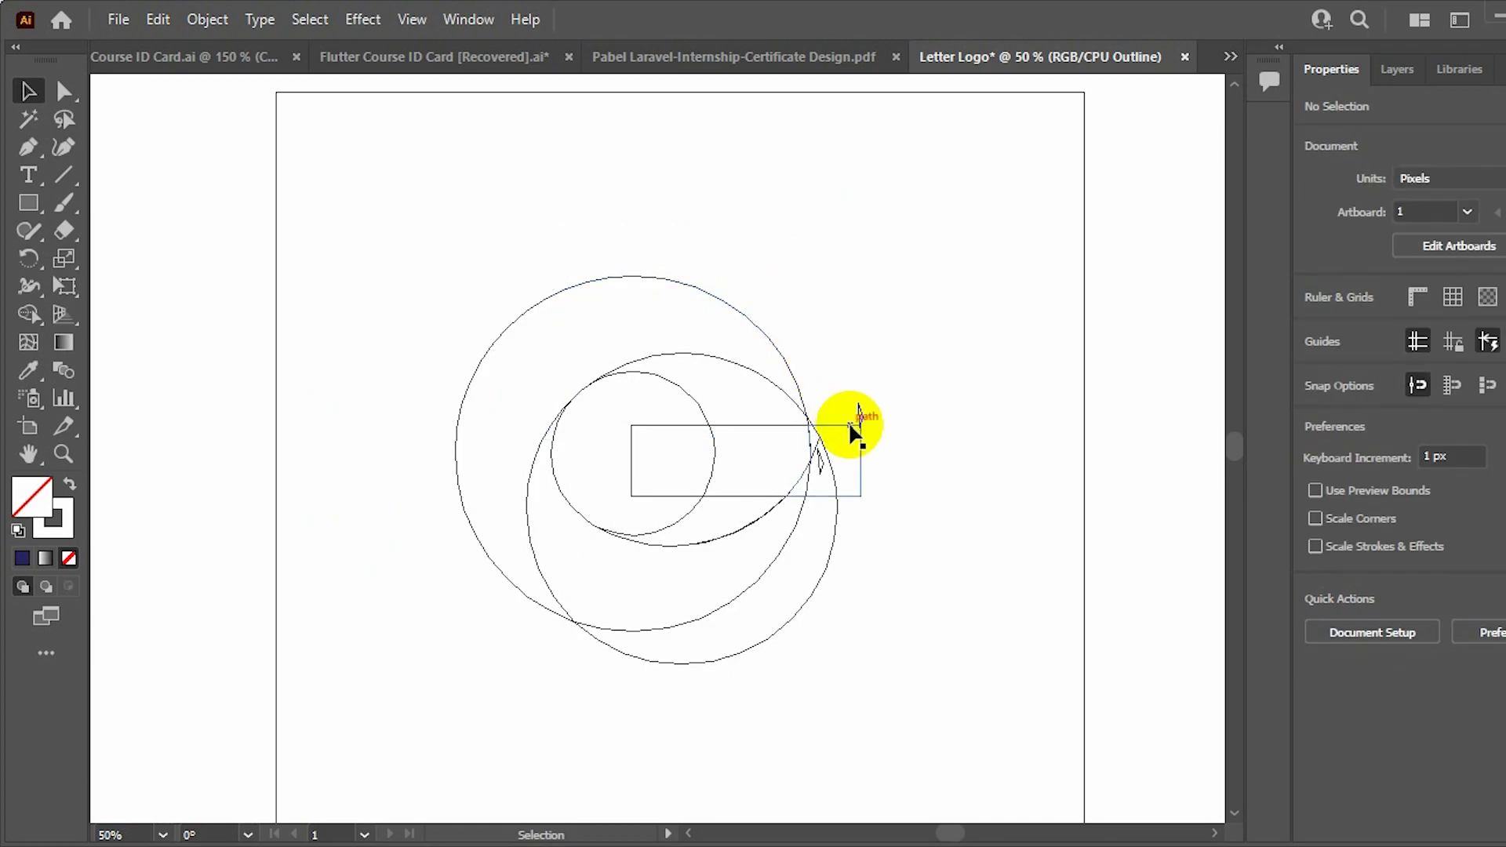
# Ungroup the divided navy and white pieces and delete the rectangle's outer end
pyautogui.click(850, 422)
pyautogui.rightClick(850, 421)
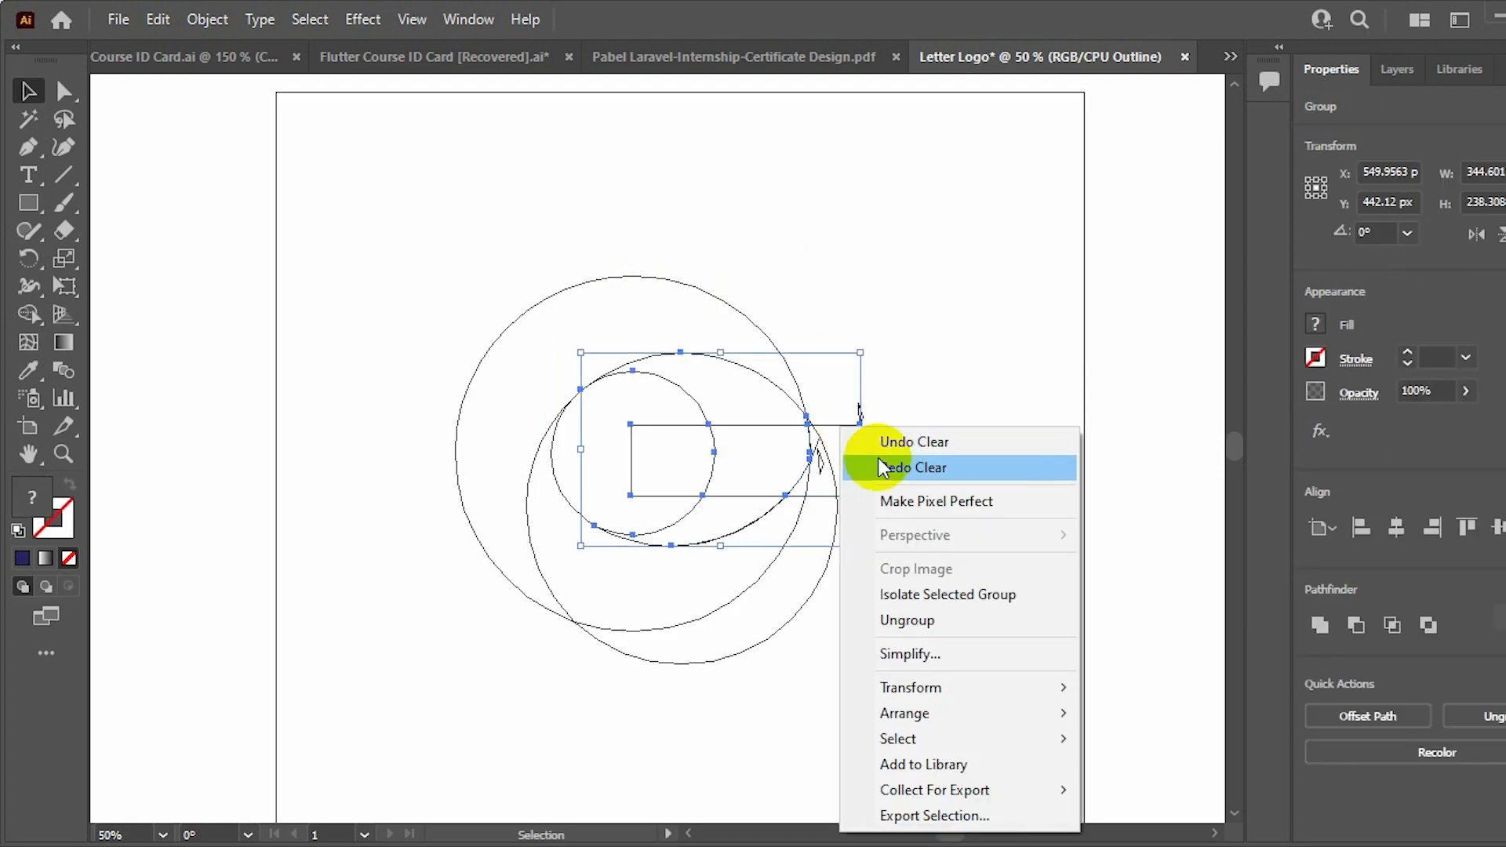
pyautogui.click(940, 618)
pyautogui.click(948, 499)
pyautogui.click(846, 423)
pyautogui.press('Delete')
# Try deleting the stray slivers near the C's opening, return to the colour preview and undo back to the grouped pieces
pyautogui.click(857, 417)
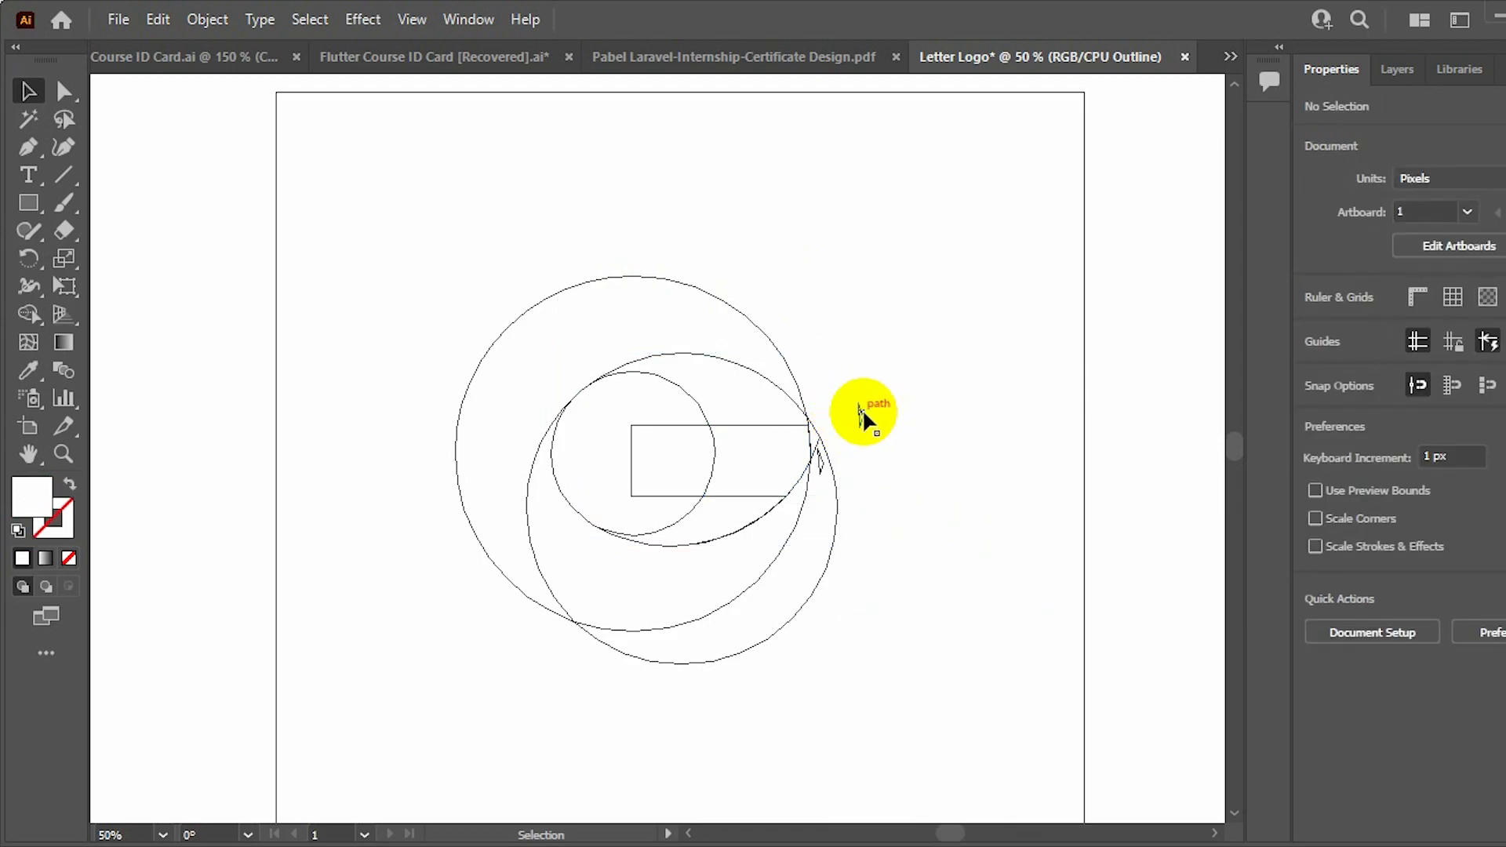
pyautogui.click(817, 459)
pyautogui.press('Delete')
pyautogui.hotkey('ctrl', 'y')
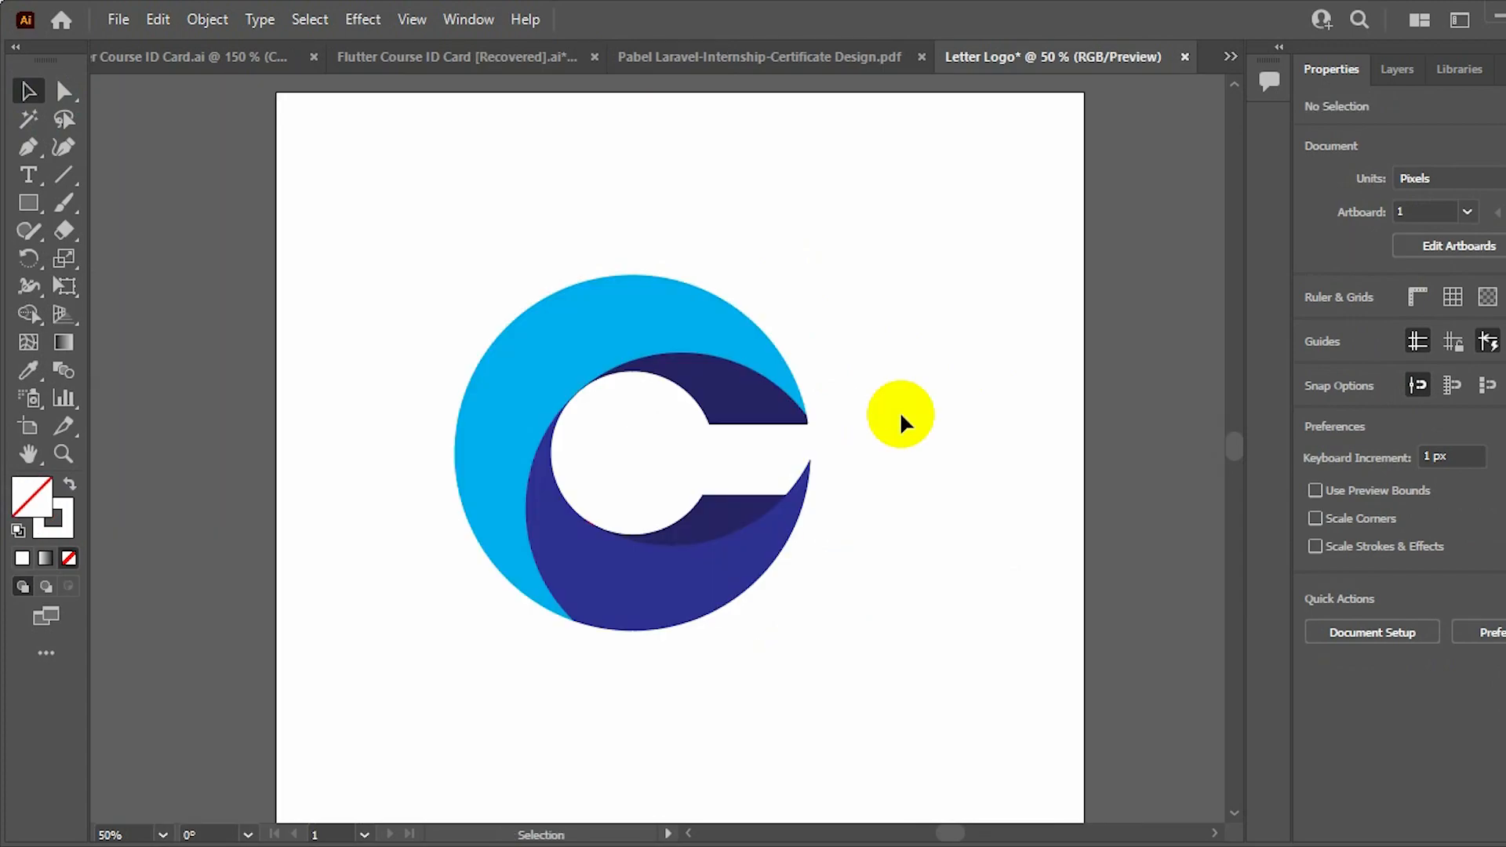
pyautogui.press('a')
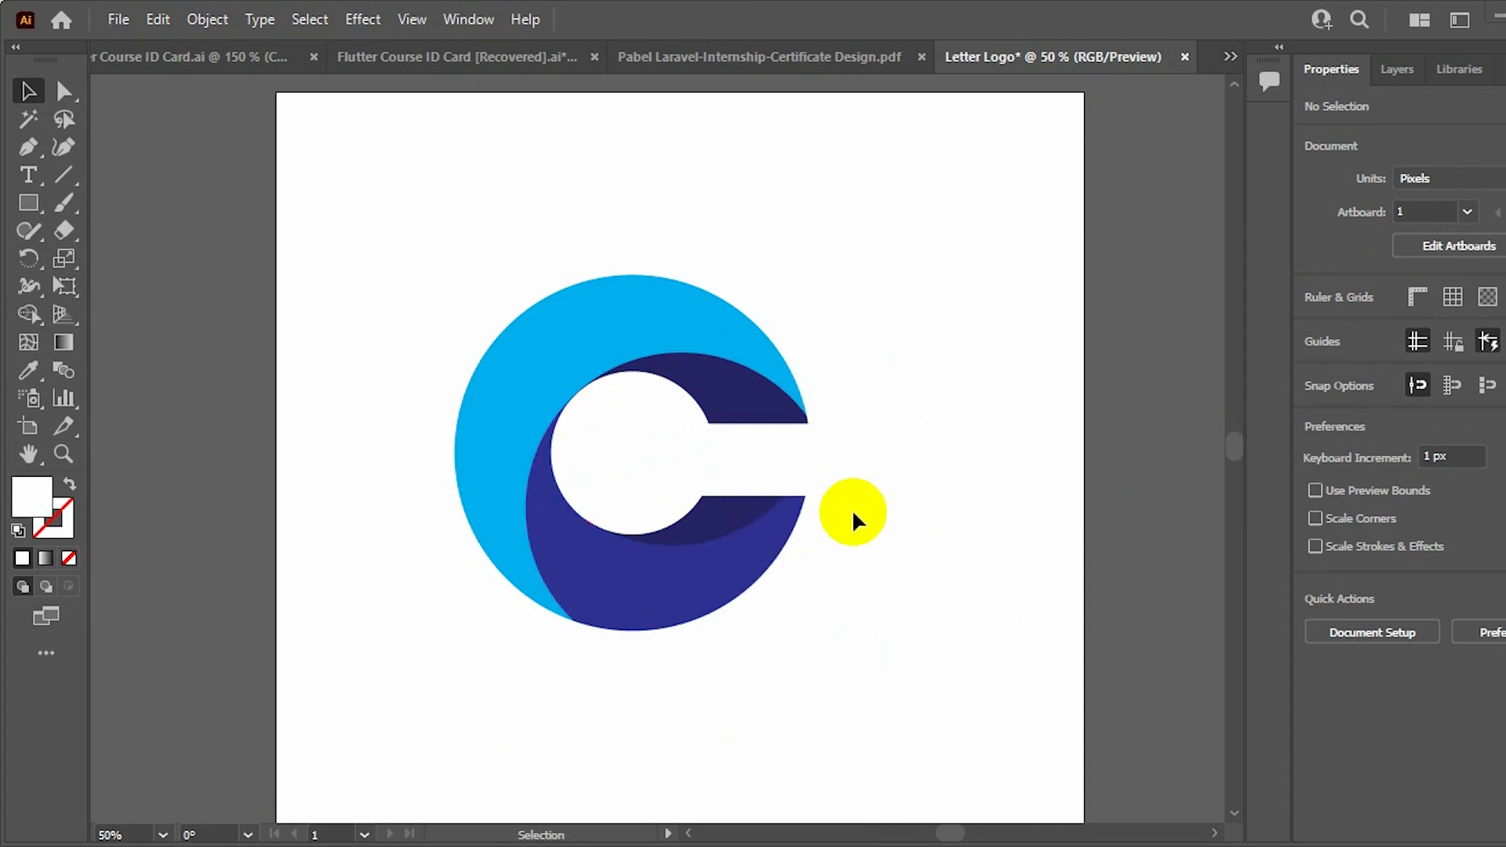
pyautogui.press('v')
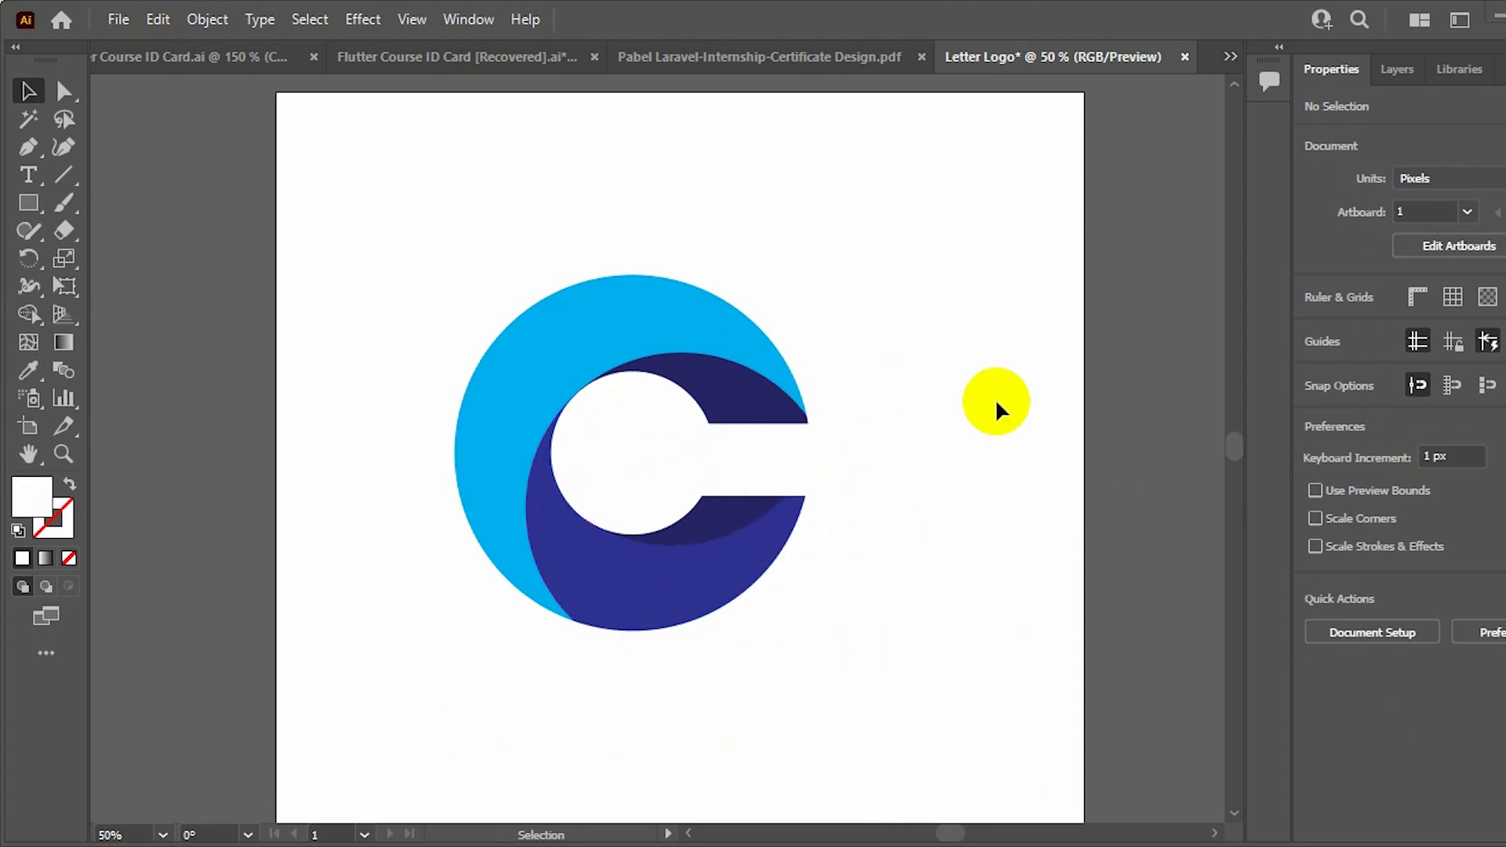
pyautogui.scroll(3, 995, 398)
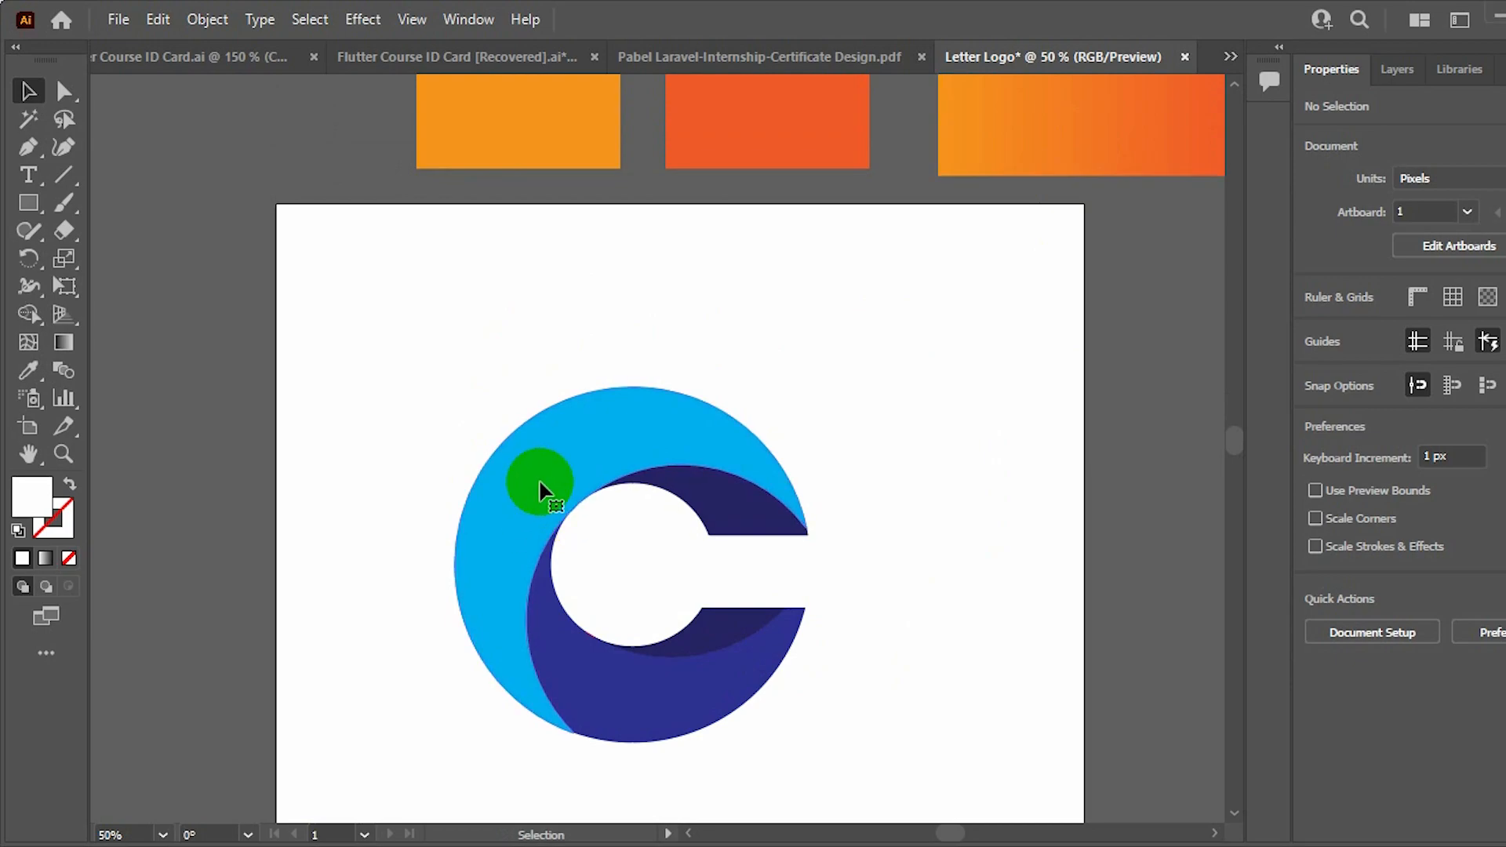
pyautogui.click(620, 463)
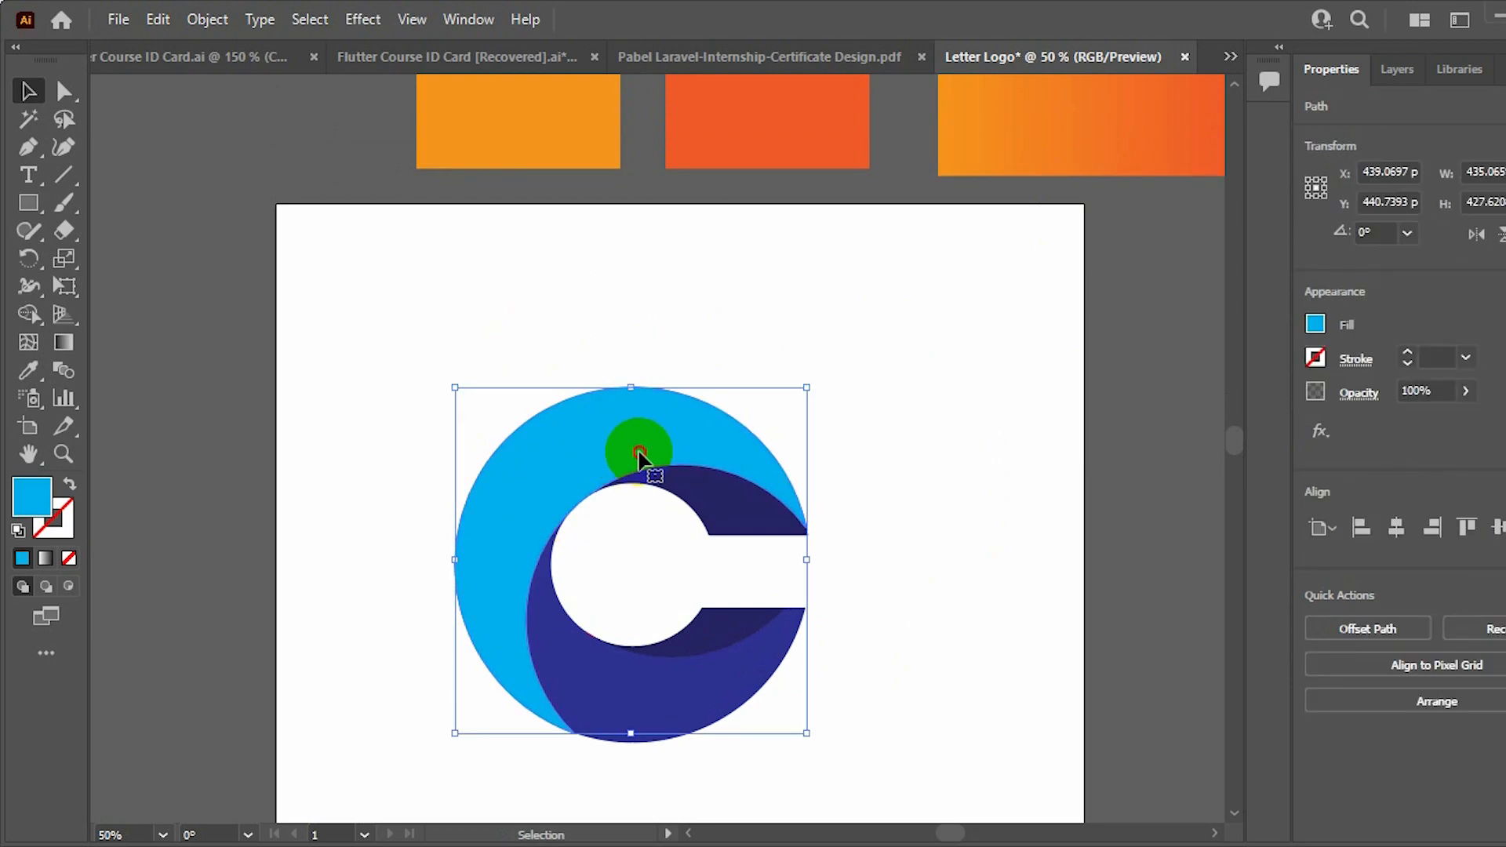
pyautogui.doubleClick(637, 450)
pyautogui.rightClick(638, 450)
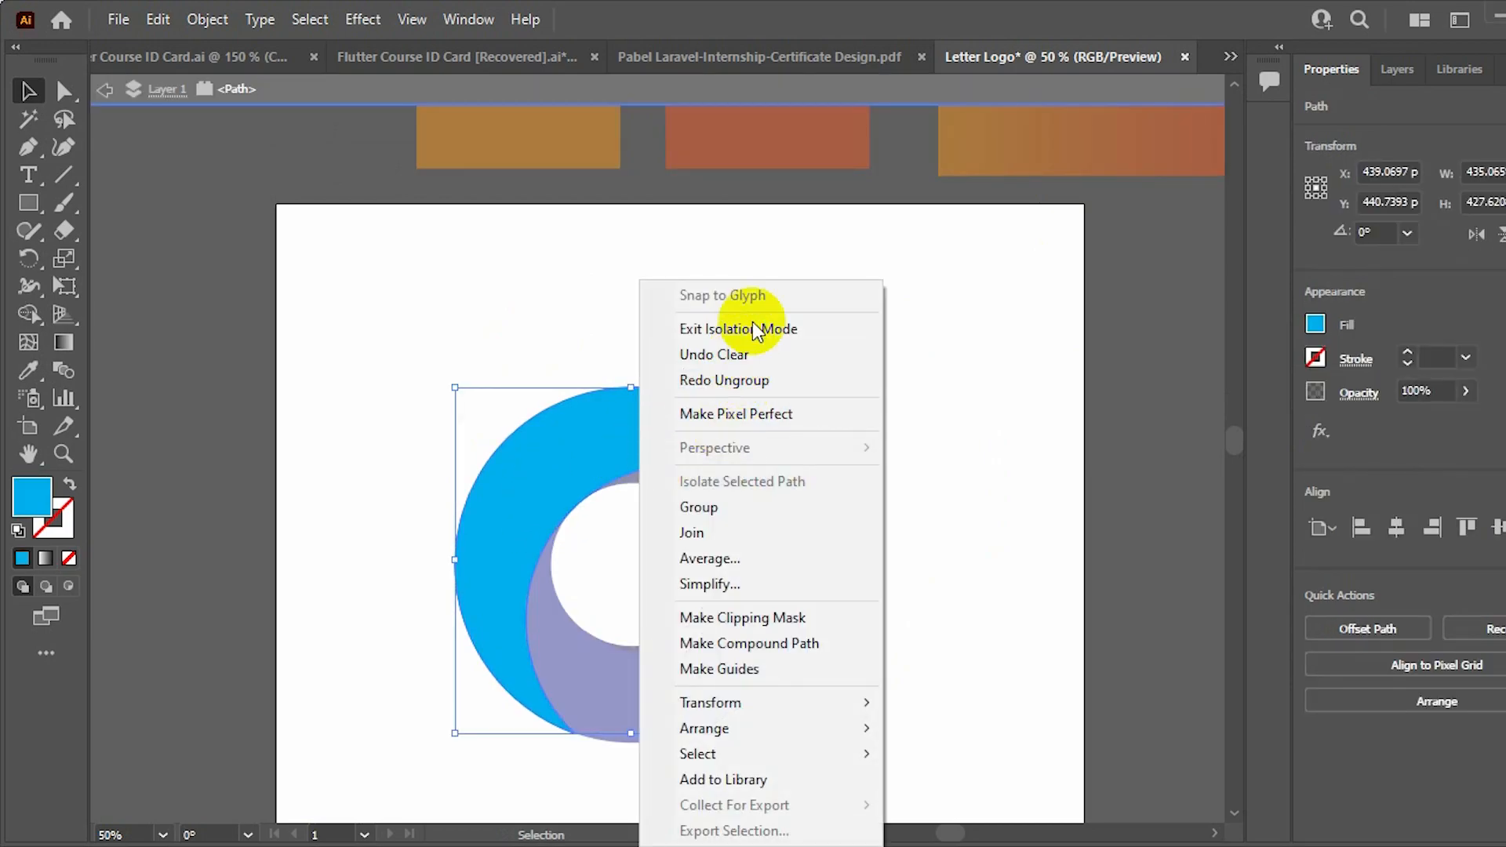
pyautogui.click(763, 252)
pyautogui.rightClick(761, 253)
pyautogui.click(794, 299)
# Fill the light blue crescent with the orange to red-orange gradient sampled from the gradient rectangle above the artboard
pyautogui.click(629, 421)
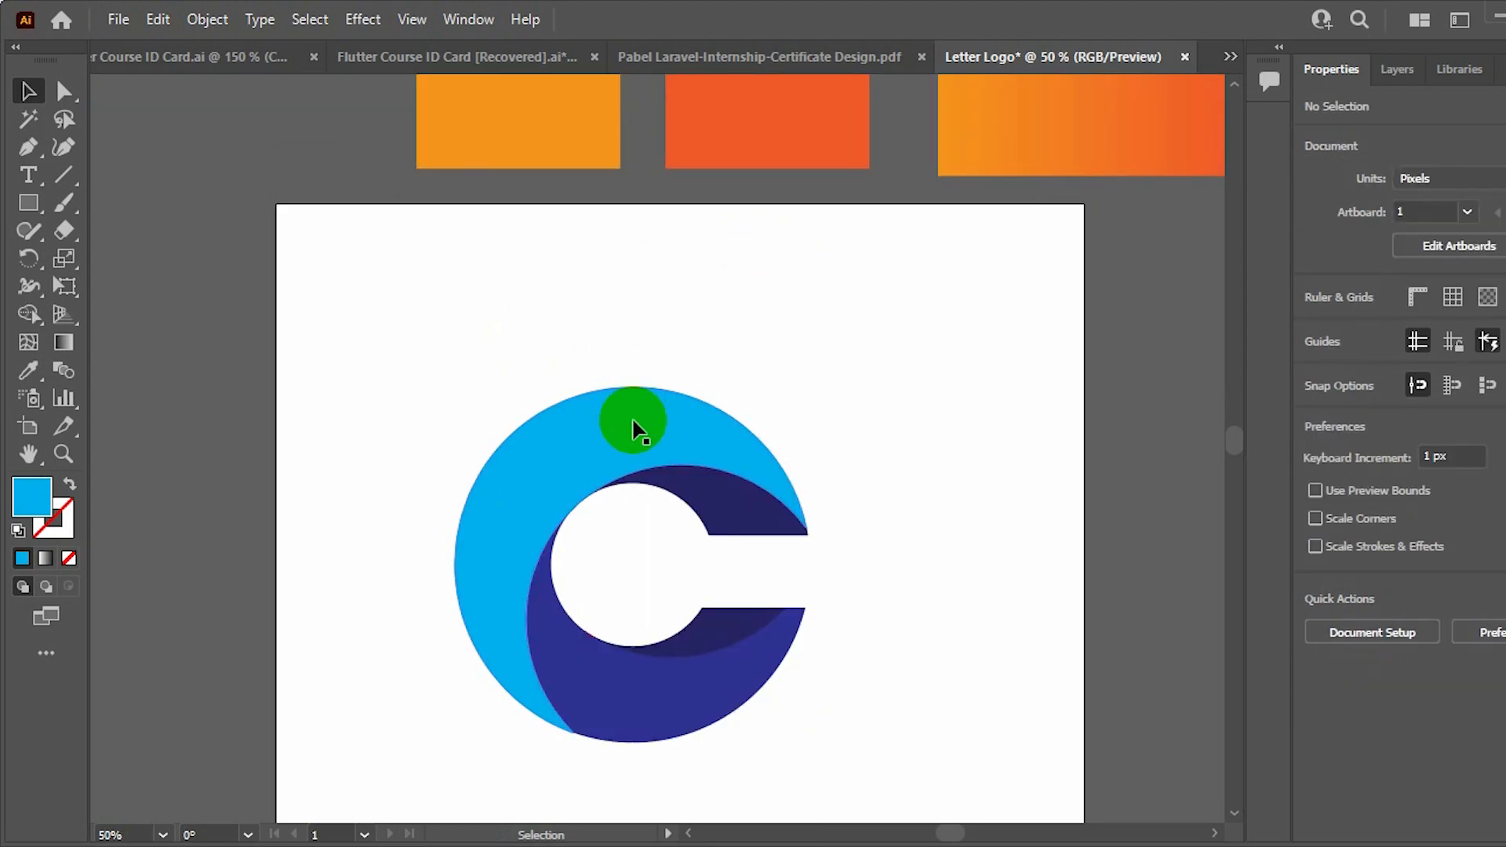
pyautogui.click(28, 370)
pyautogui.click(1162, 115)
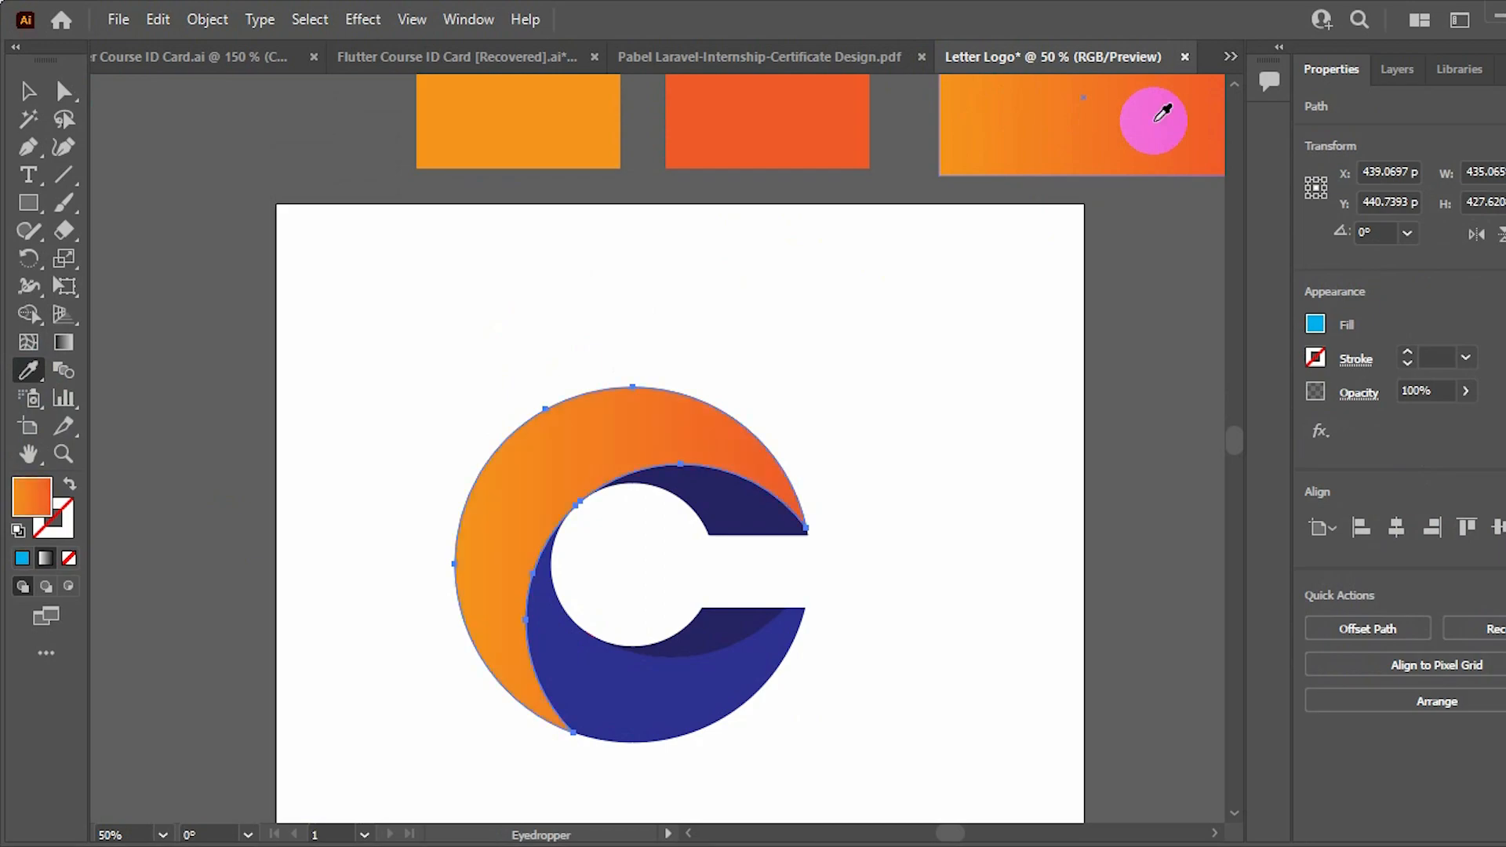
pyautogui.click(29, 92)
pyautogui.click(494, 350)
# Give the dark blue lower crescent the same orange to red-orange gradient by sampling the gradient rectangle
pyautogui.click(568, 667)
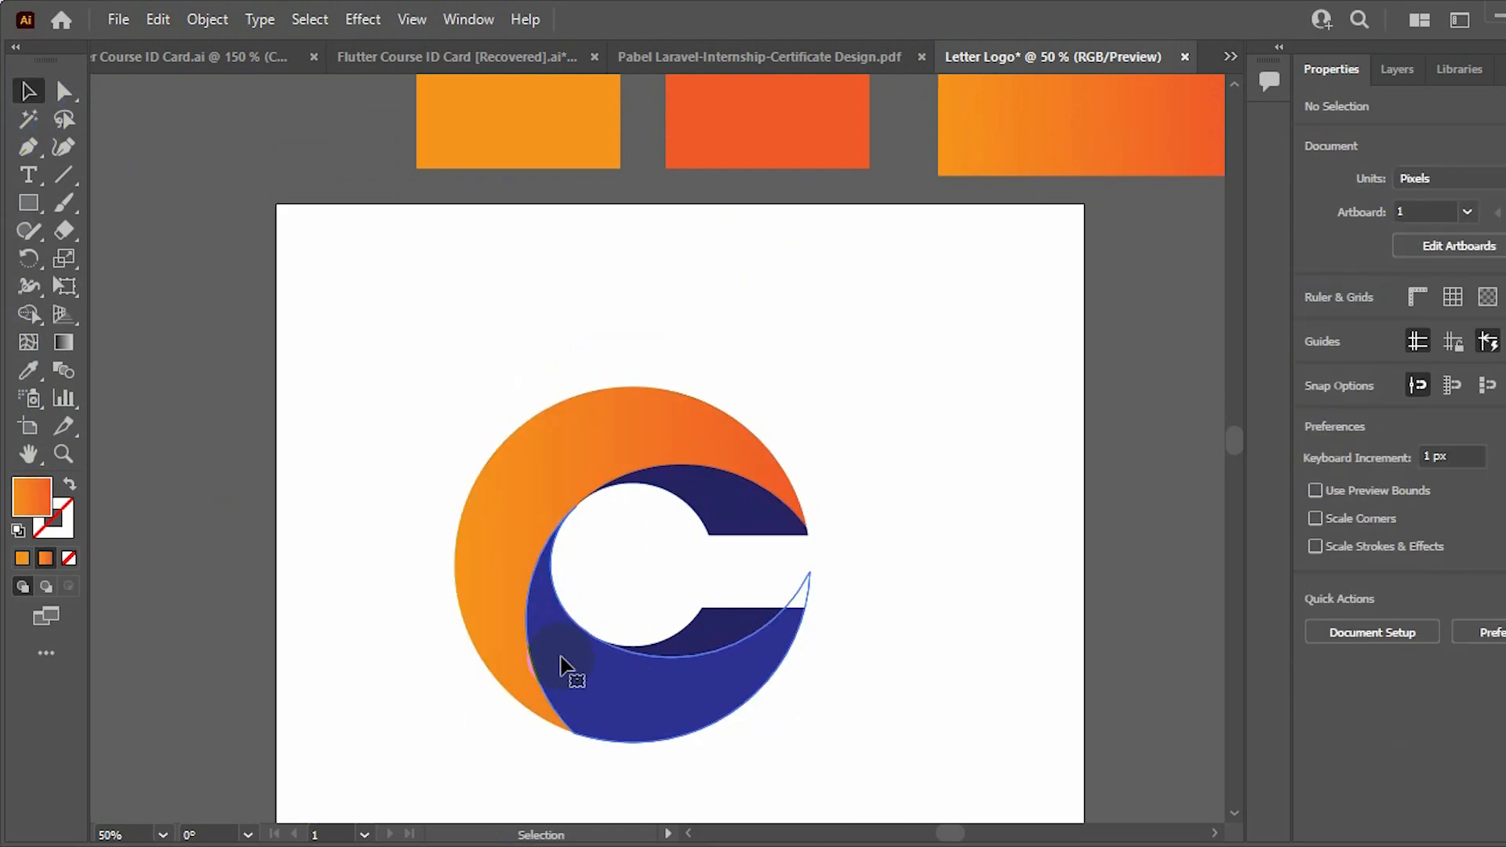
pyautogui.click(28, 371)
pyautogui.click(1061, 129)
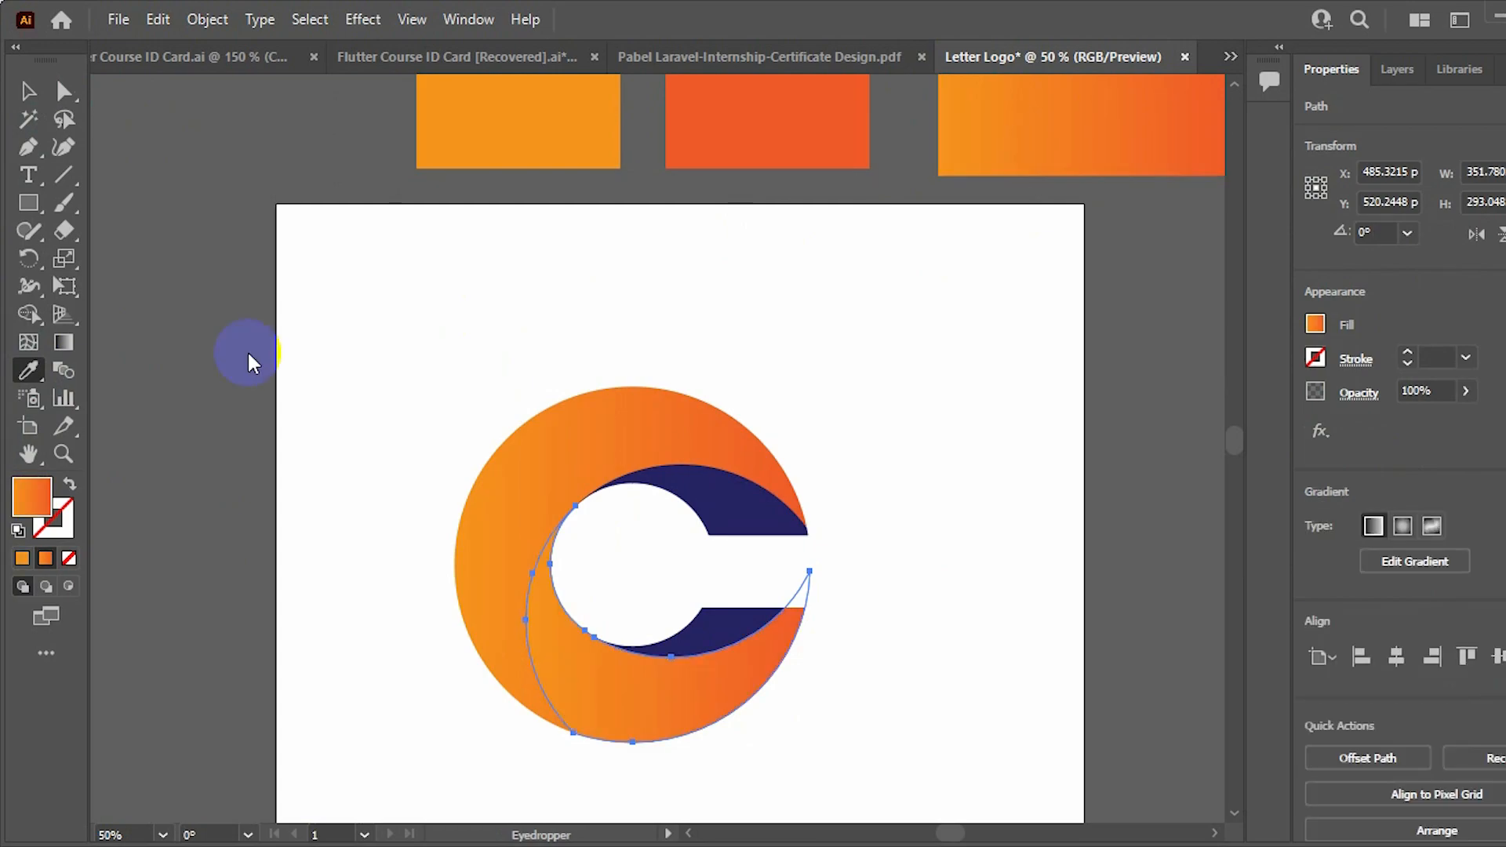
# Reverse the direction of the orange to red-orange gradient on the lower crescent
pyautogui.click(1502, 595)
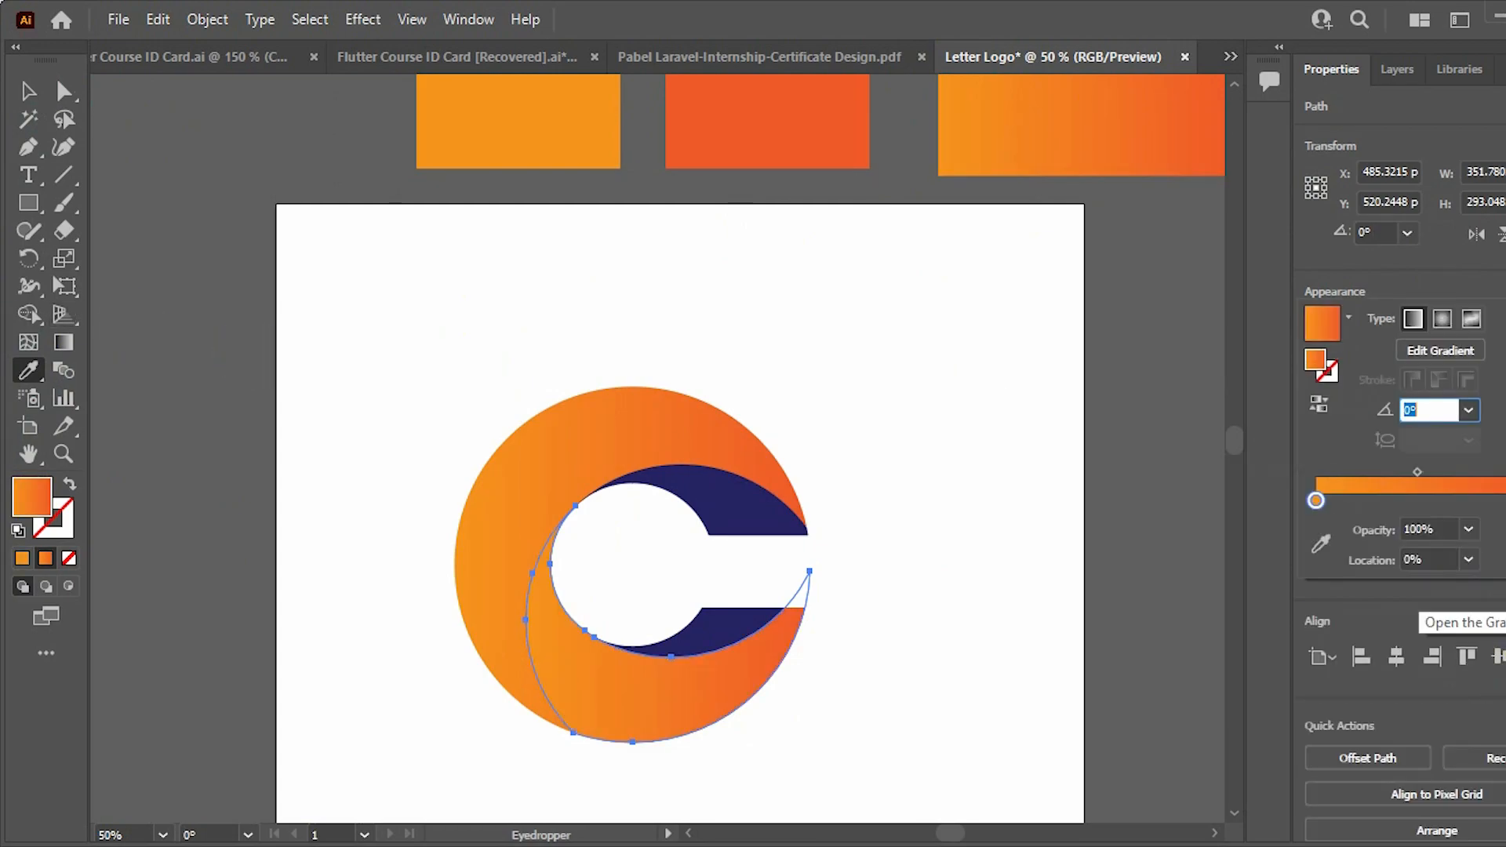
pyautogui.click(1321, 405)
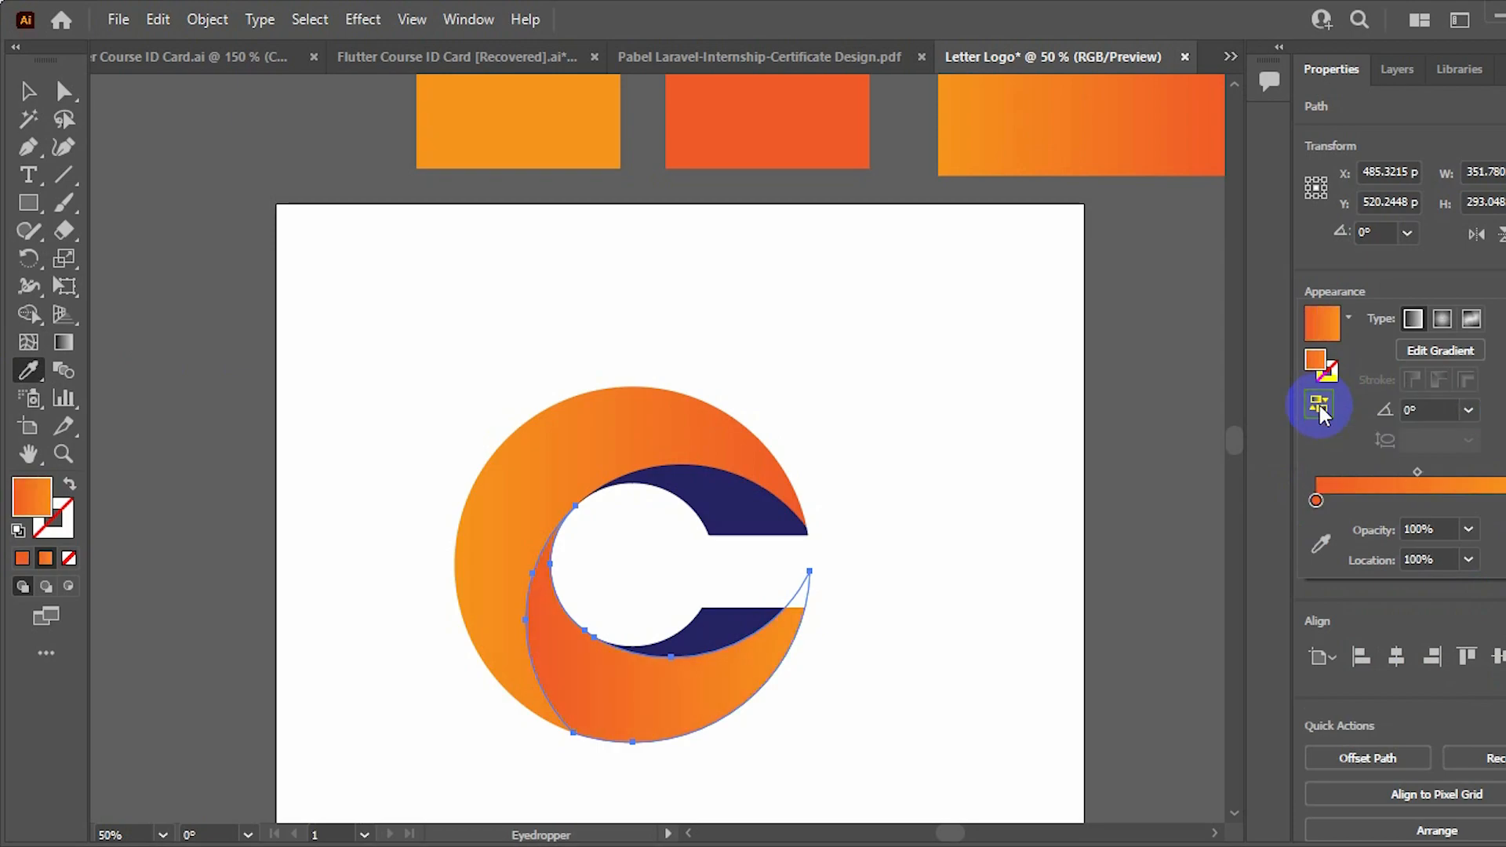
pyautogui.click(33, 94)
pyautogui.click(679, 366)
pyautogui.click(554, 547)
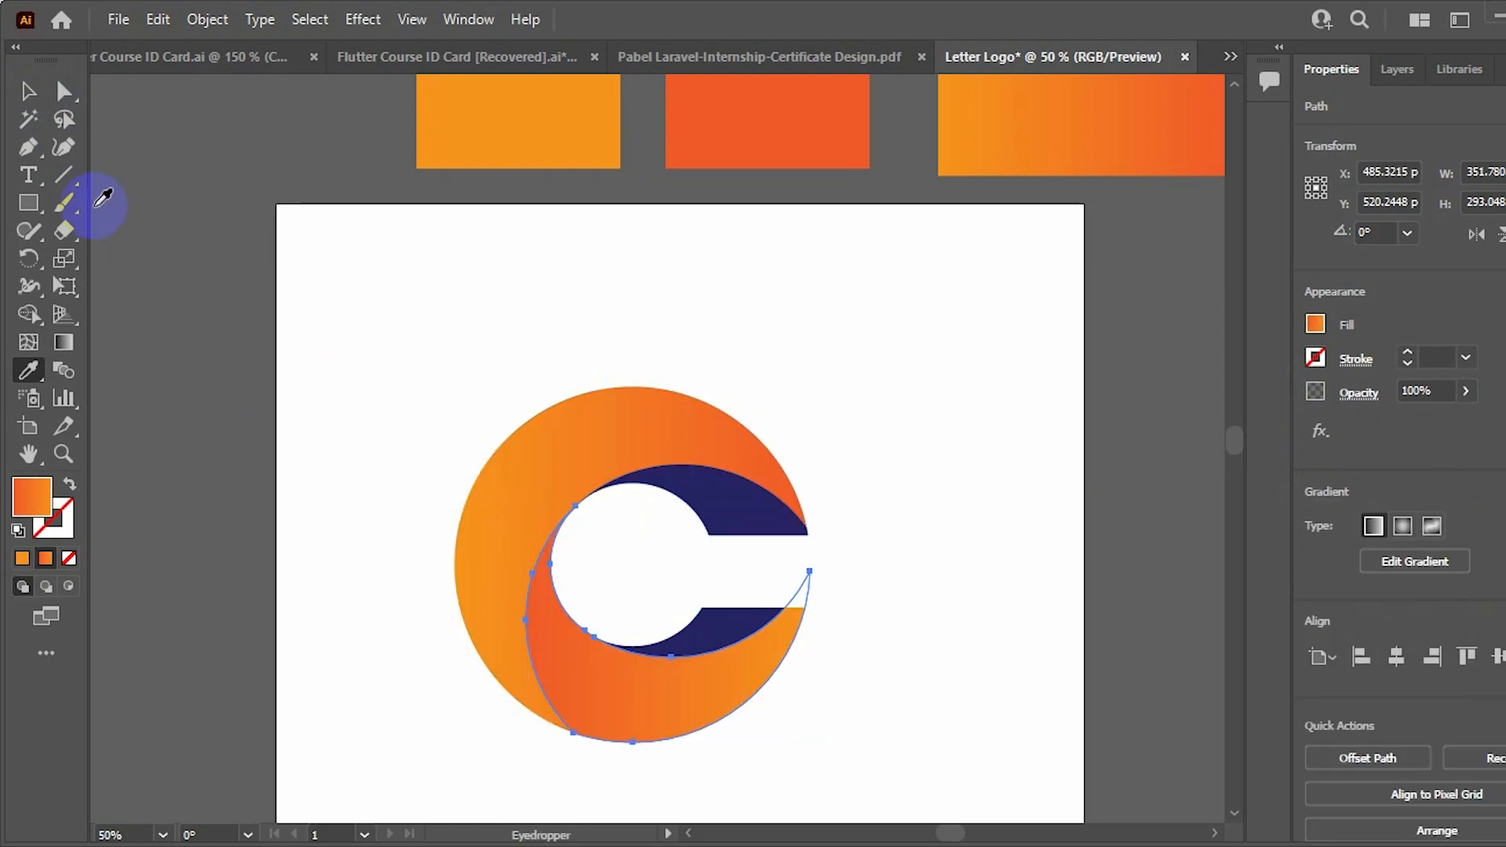
pyautogui.click(28, 92)
pyautogui.click(812, 502)
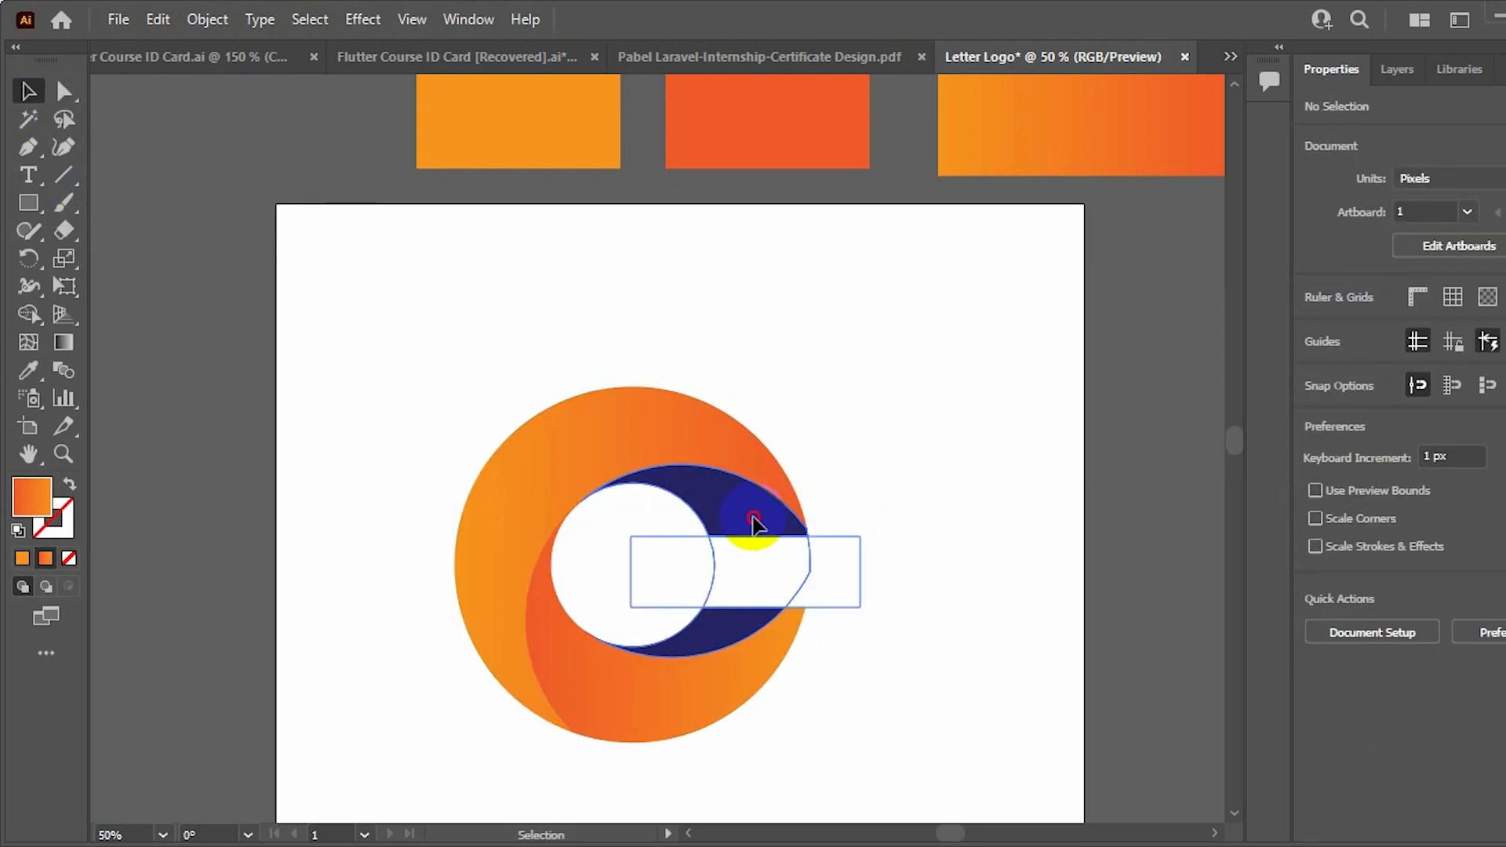
# Ungroup the navy and white pieces inside the C so each one can be selected separately
pyautogui.click(754, 523)
pyautogui.rightClick(753, 524)
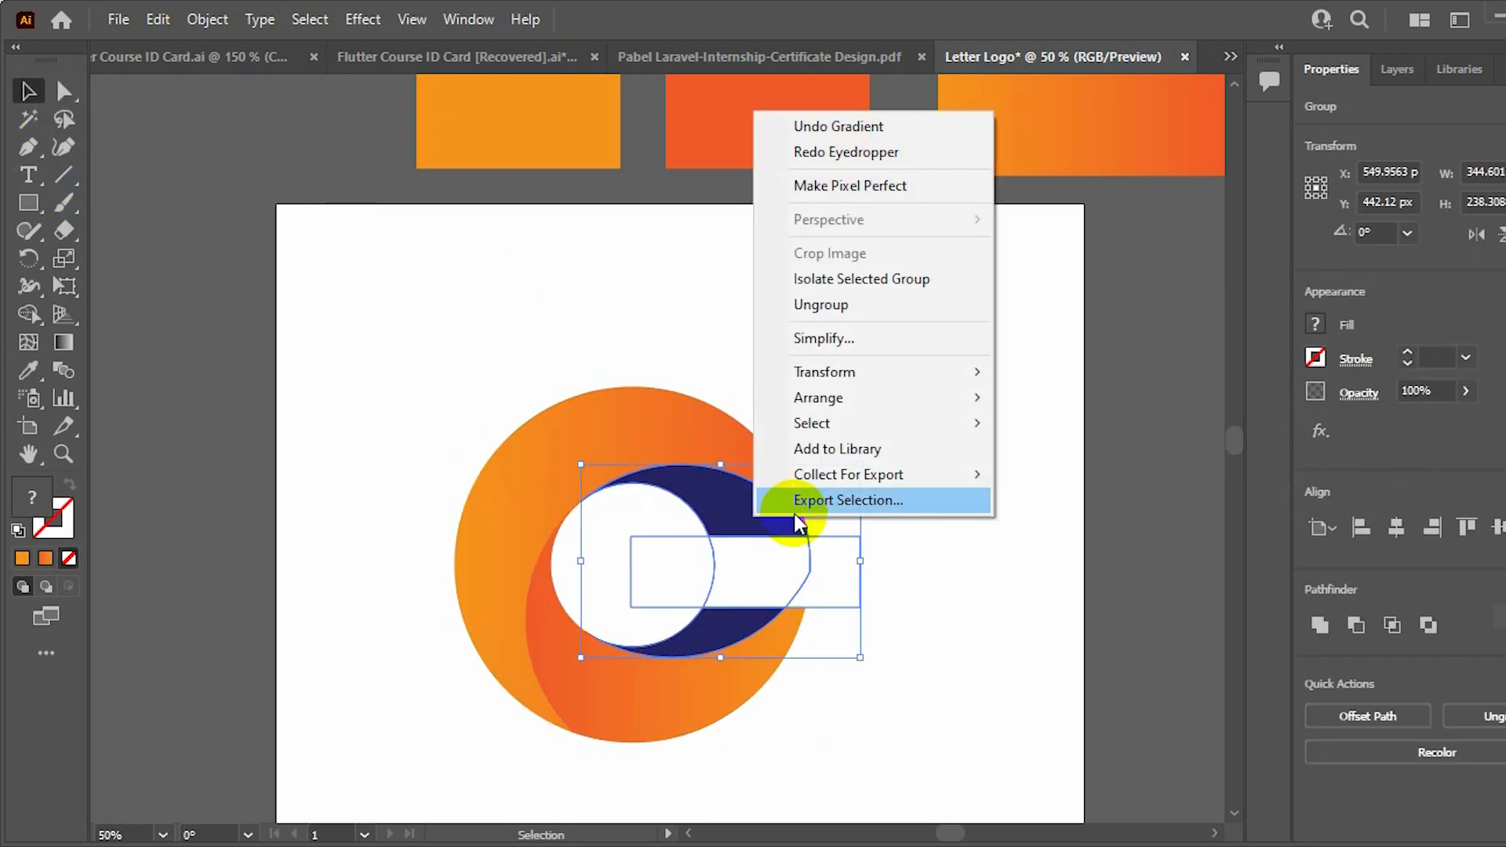
pyautogui.click(852, 303)
pyautogui.rightClick(725, 507)
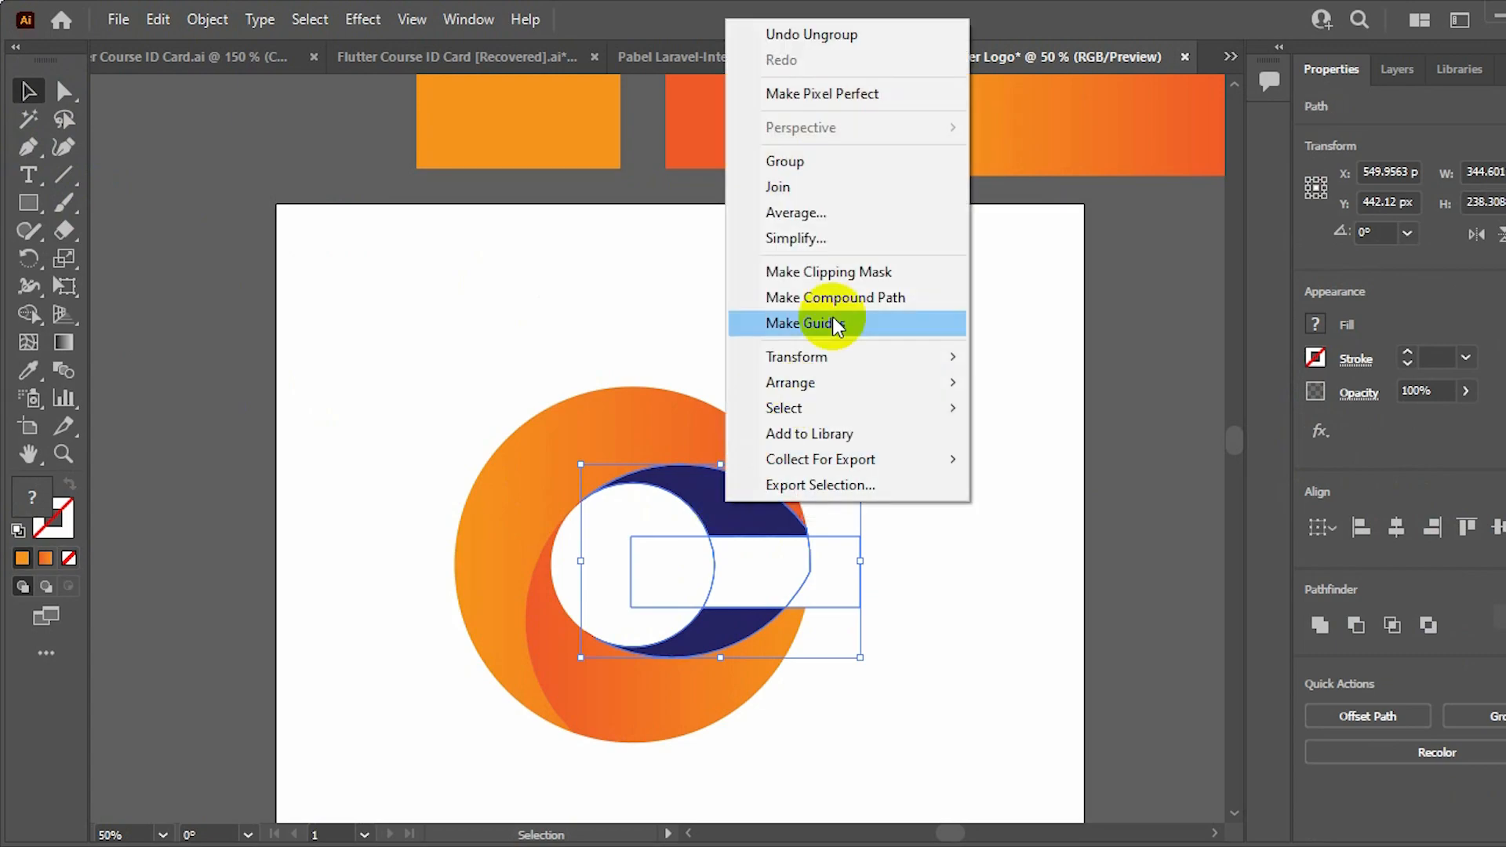
pyautogui.click(984, 465)
pyautogui.hotkey('ctrl', 'z')
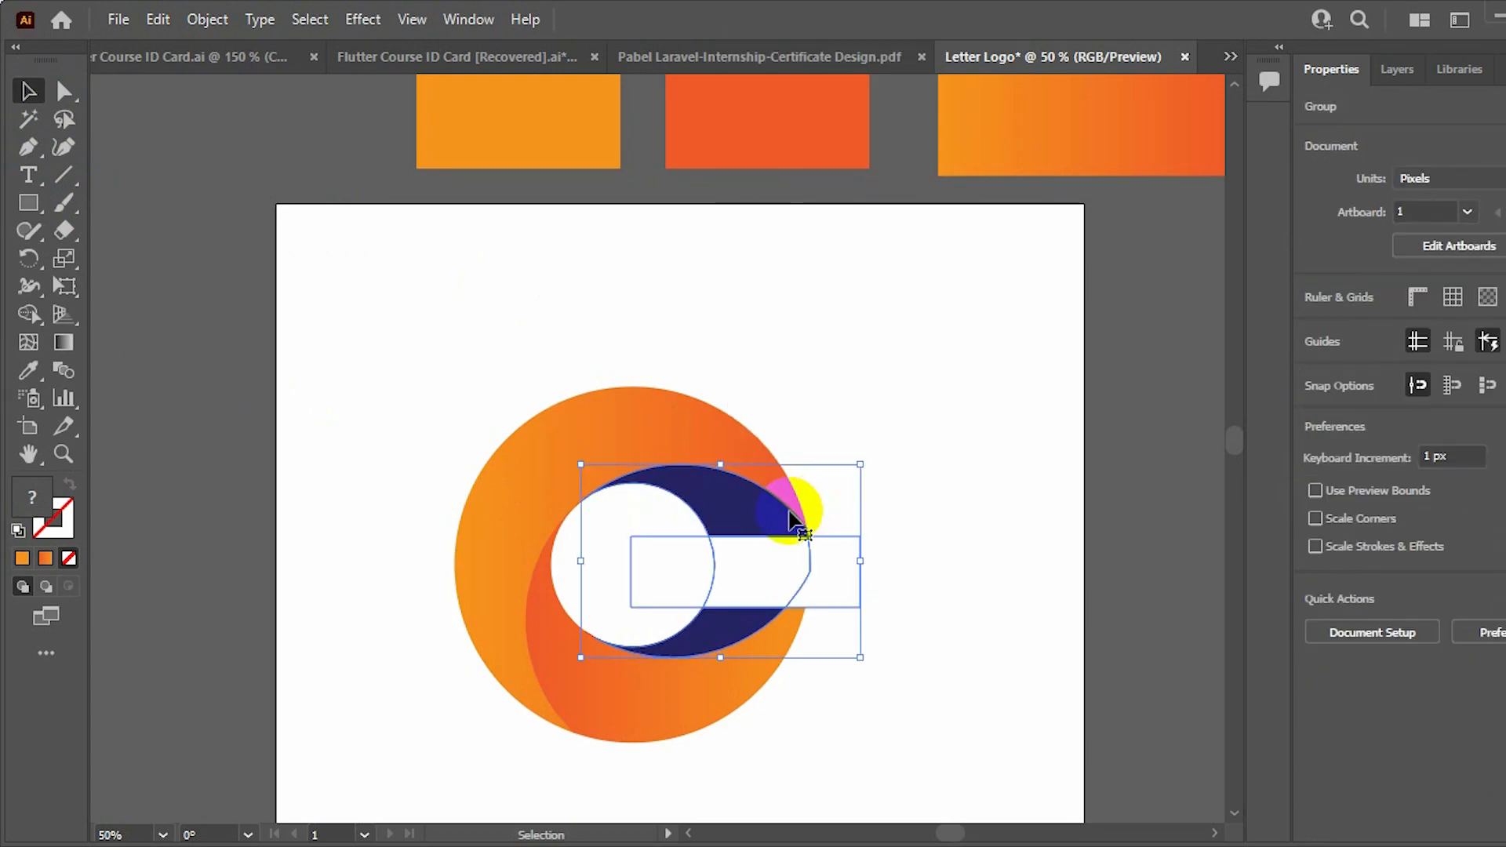
pyautogui.rightClick(775, 505)
pyautogui.click(913, 296)
pyautogui.click(891, 528)
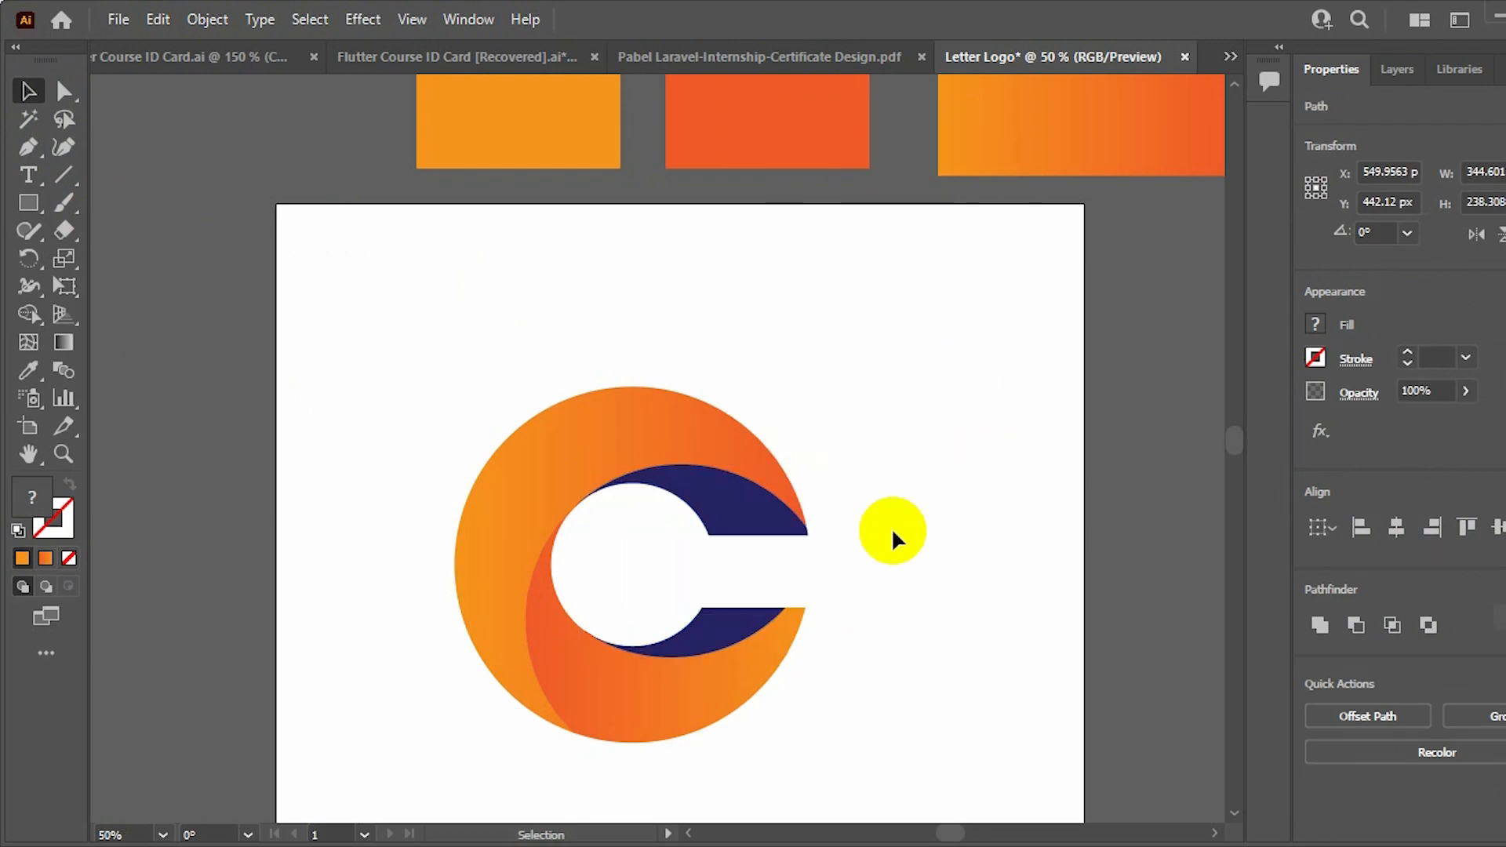
# Fill the upper navy piece with the orange to red-orange gradient sampled from the gradient rectangle above the artboard
pyautogui.click(736, 520)
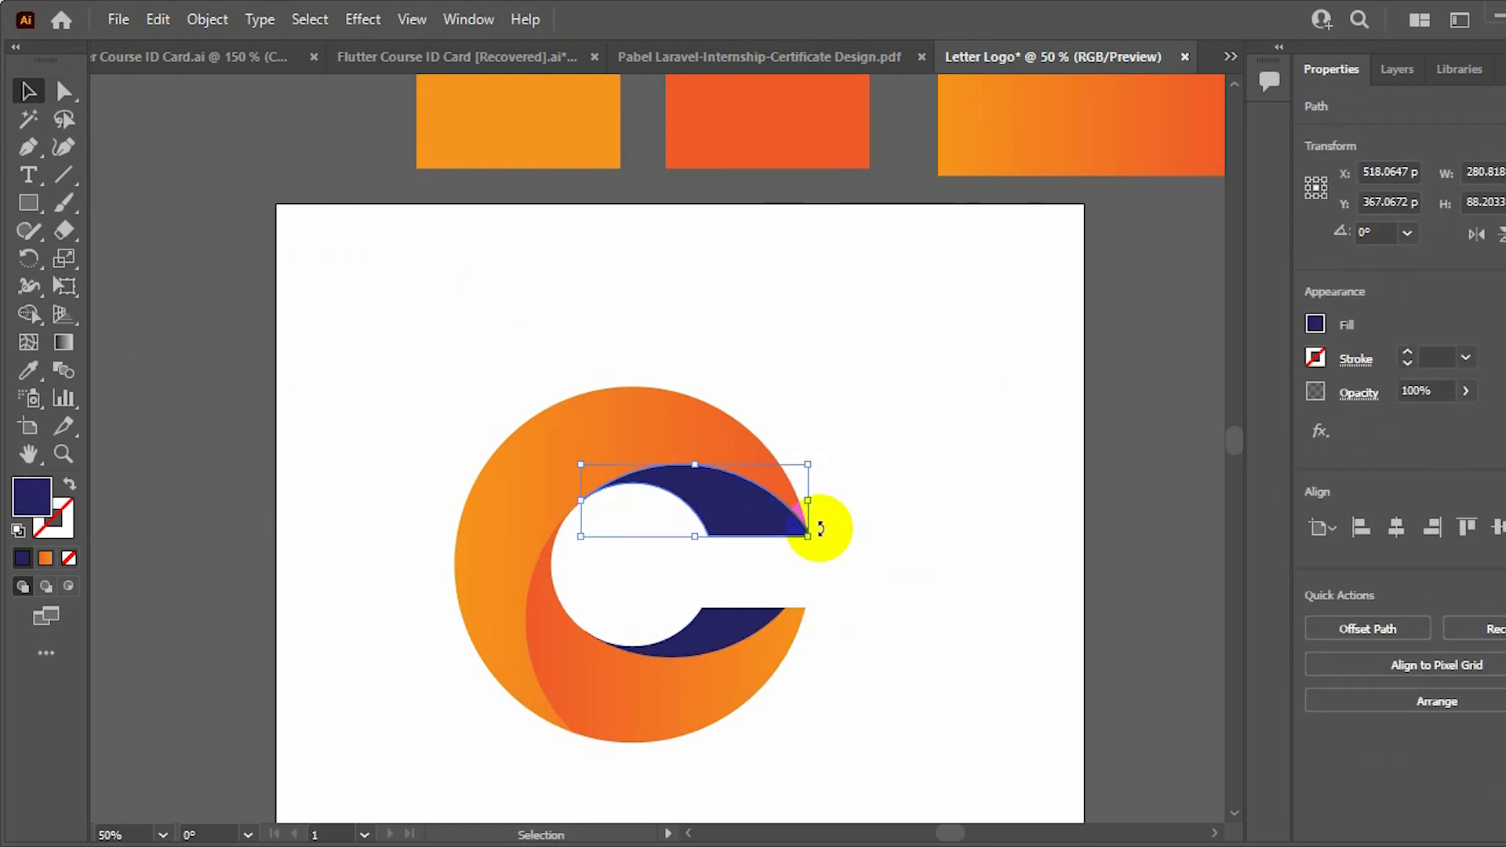
pyautogui.click(28, 370)
pyautogui.click(1035, 82)
pyautogui.click(1068, 127)
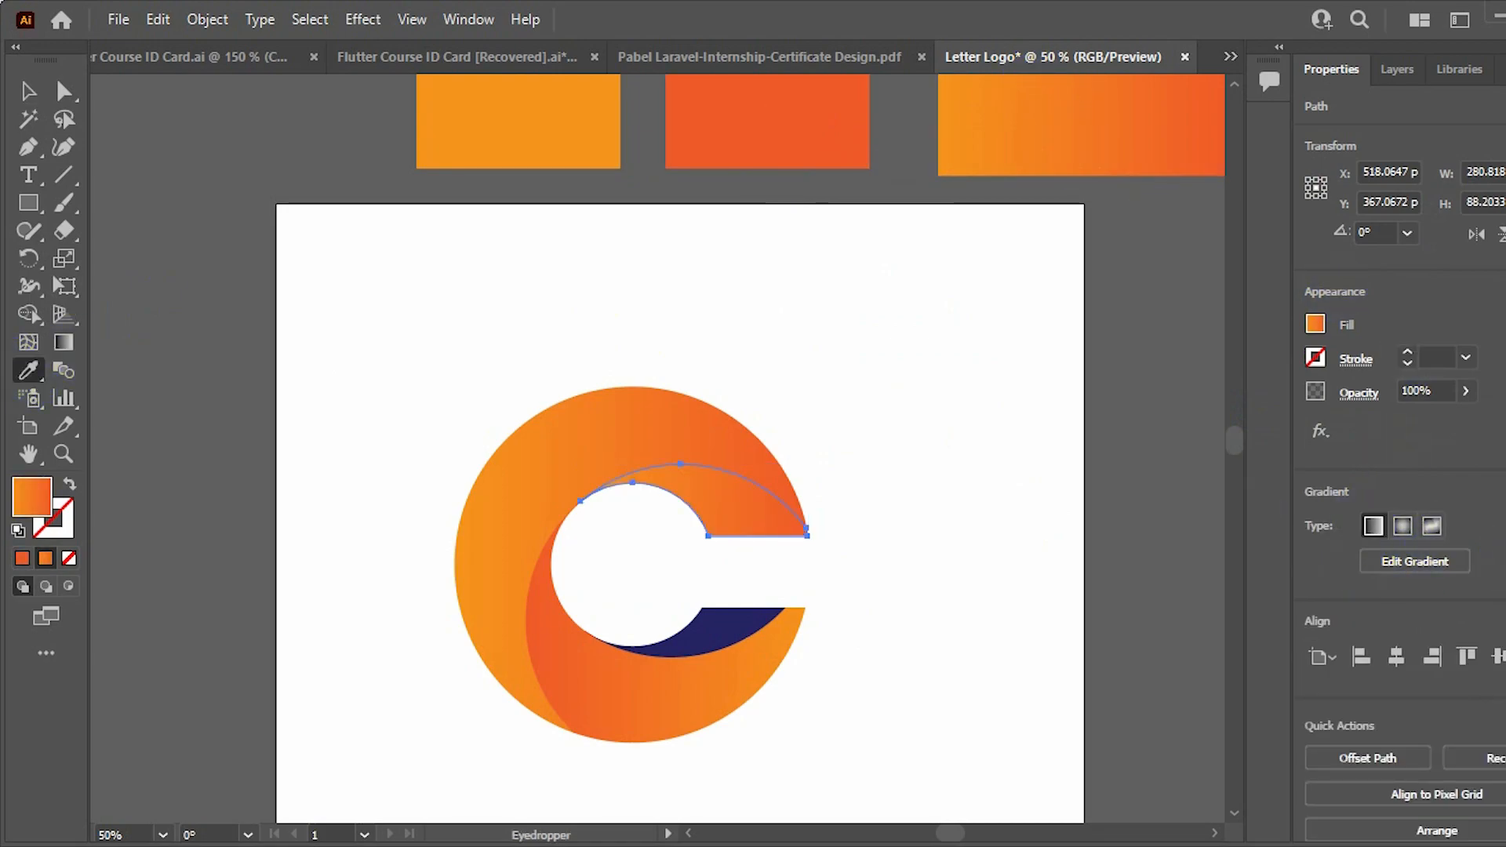
# Reverse the gradient on the C's upper inner piece, undoing the accidental grey colour sample
pyautogui.click(1436, 561)
pyautogui.click(1318, 406)
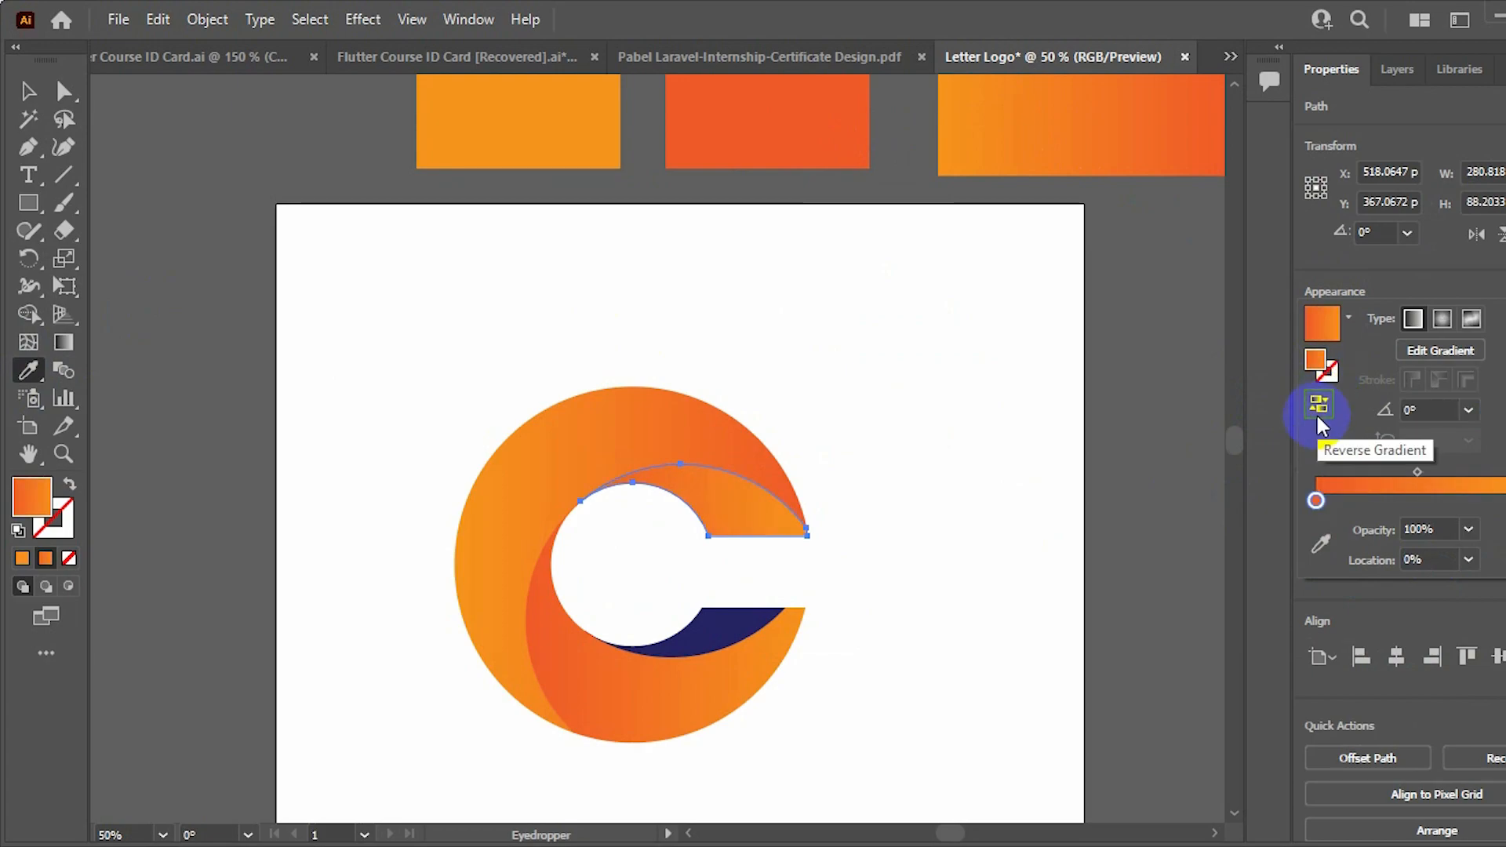
pyautogui.click(28, 92)
pyautogui.click(263, 229)
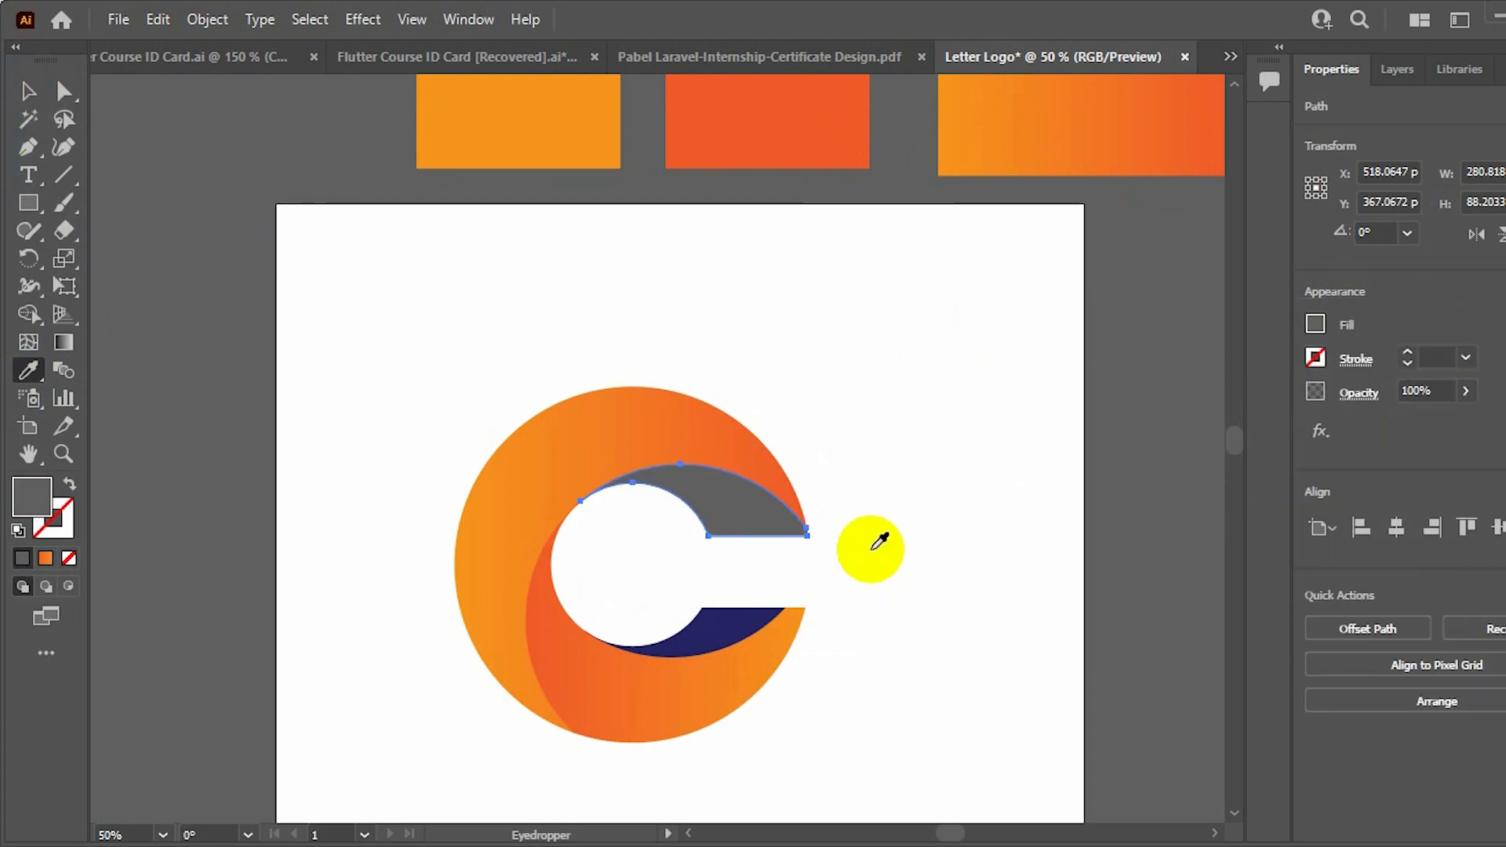
pyautogui.hotkey('ctrl', 'z')
pyautogui.click(27, 92)
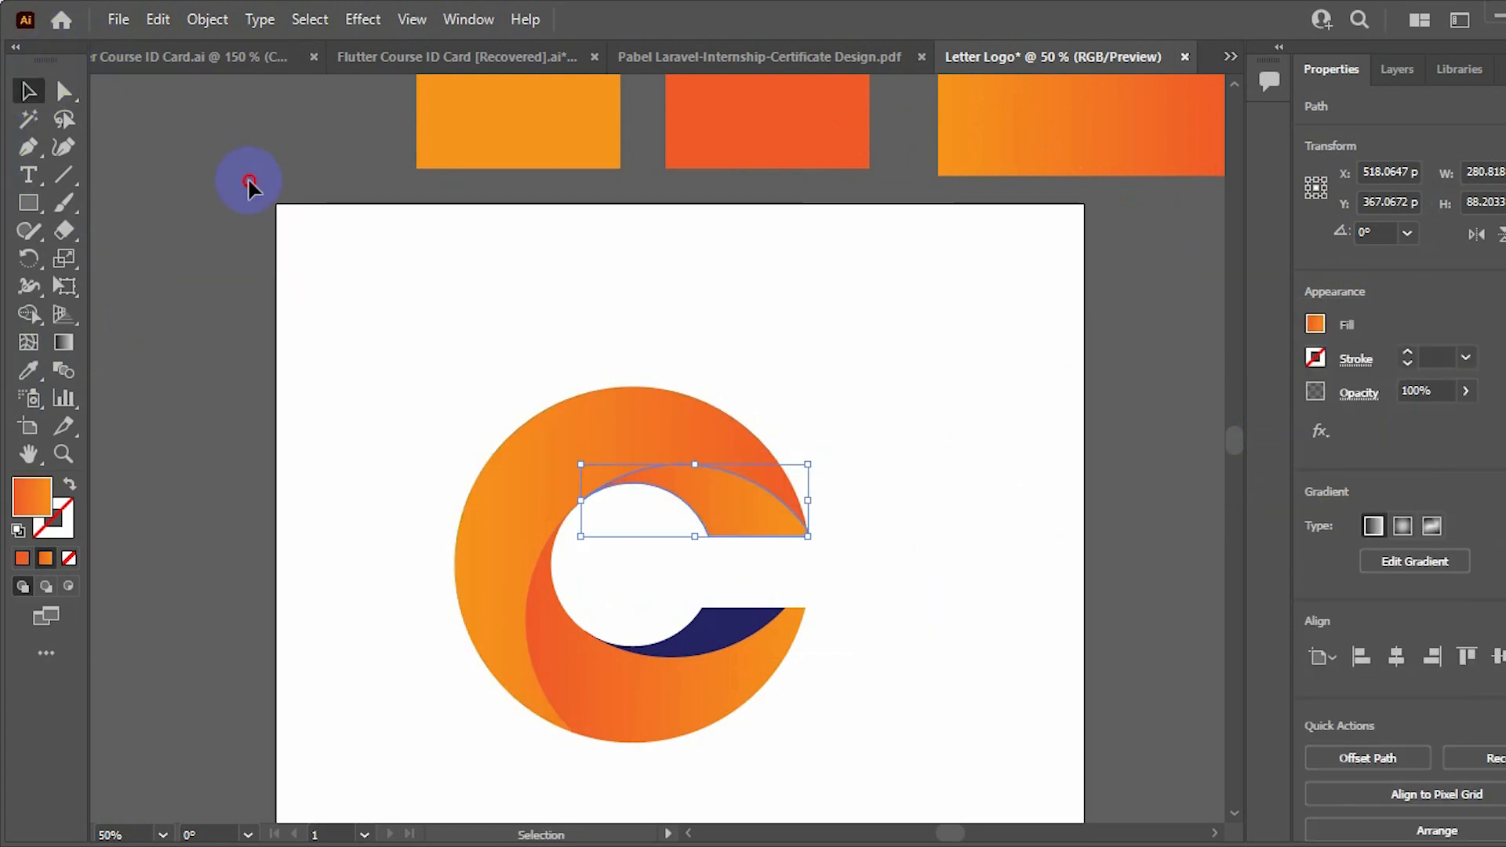
pyautogui.click(250, 184)
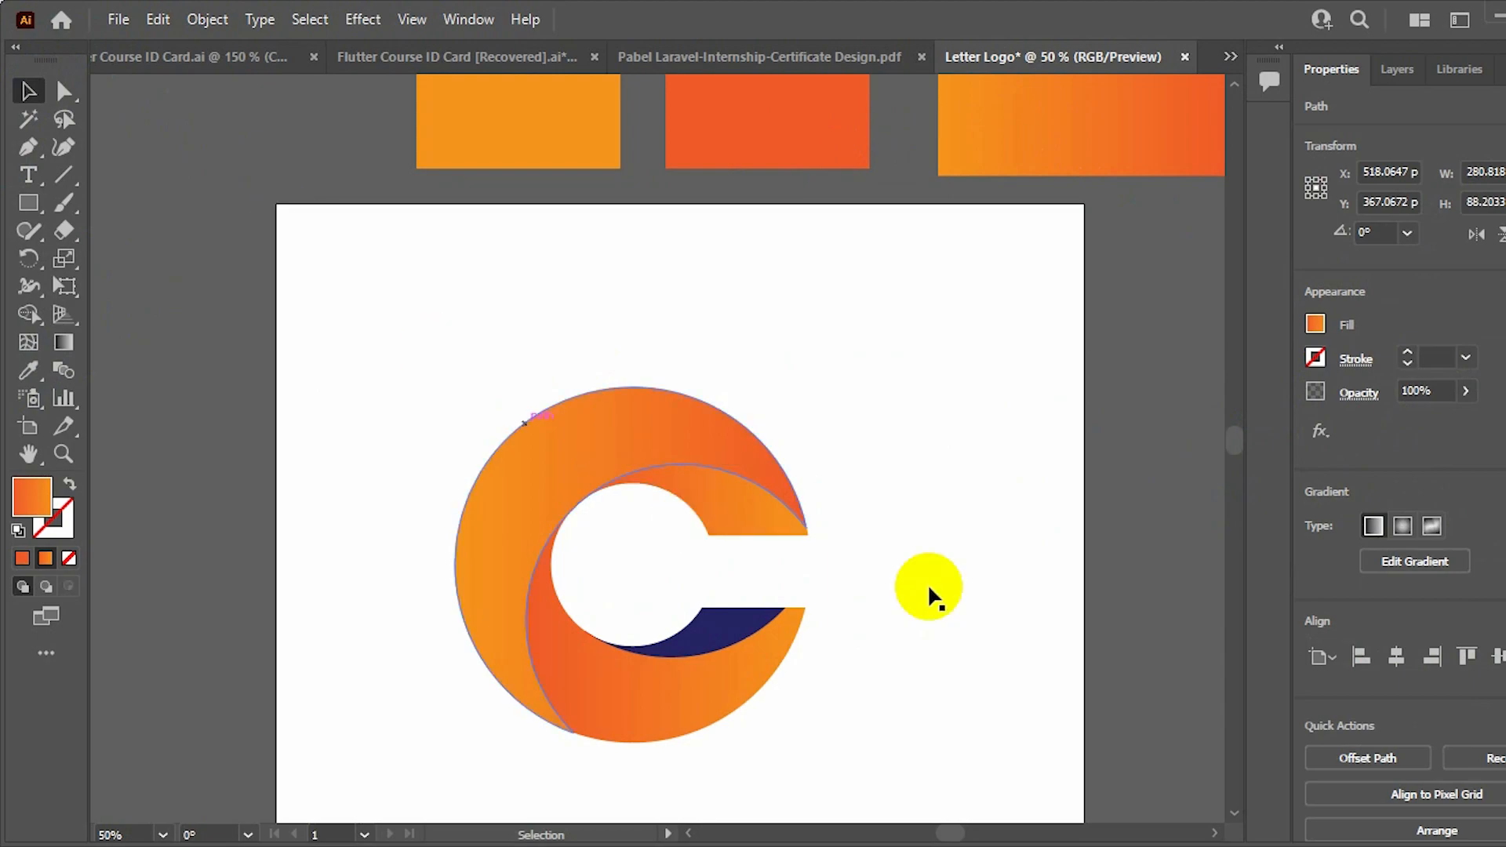
# Fill the lower navy piece with the orange to red-orange gradient sampled from the gradient rectangle and deselect it
pyautogui.click(745, 621)
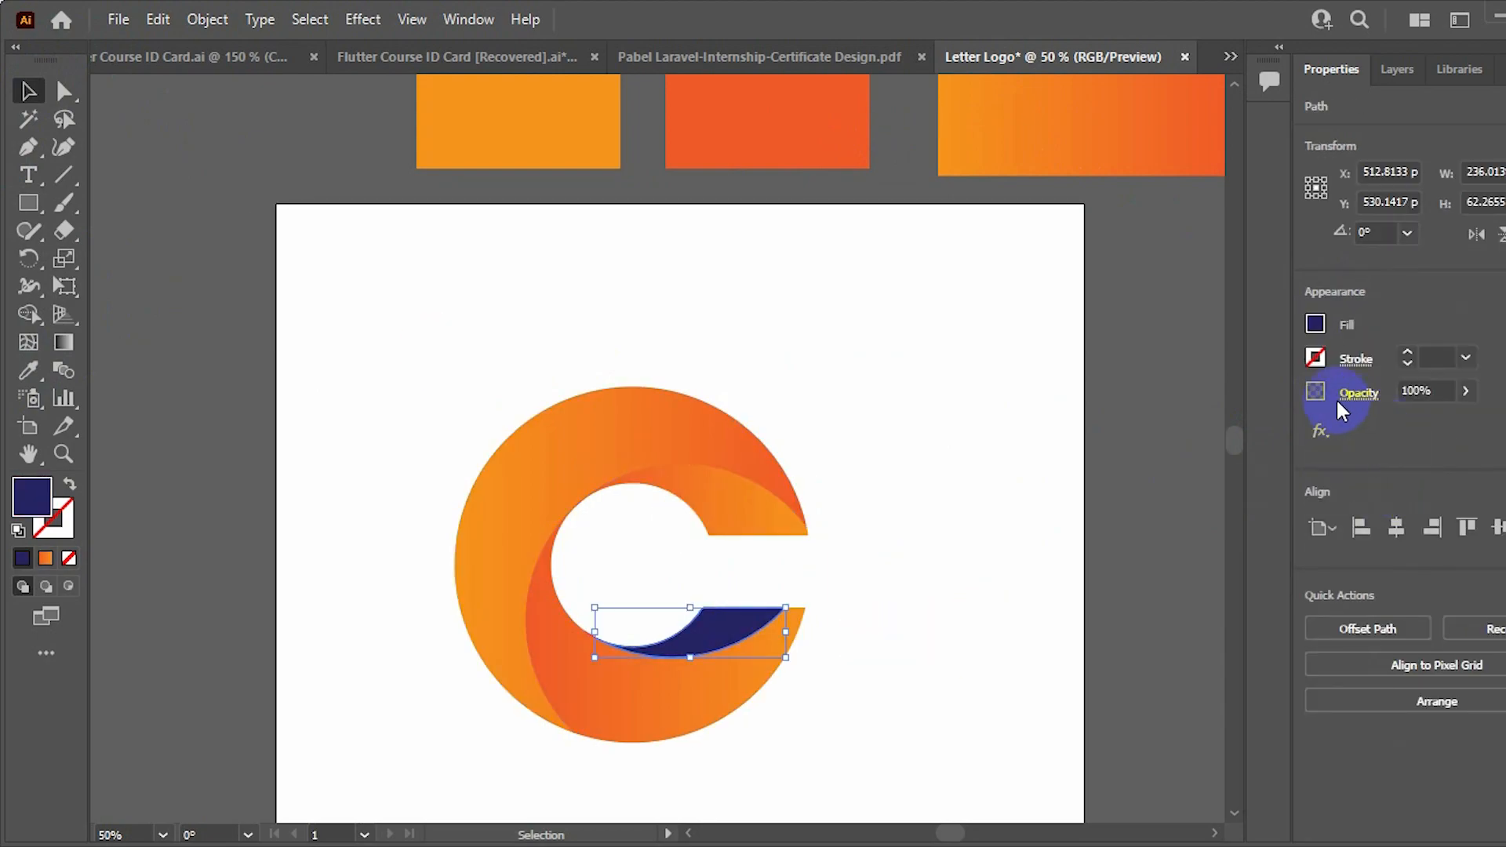
pyautogui.click(1315, 323)
pyautogui.click(28, 370)
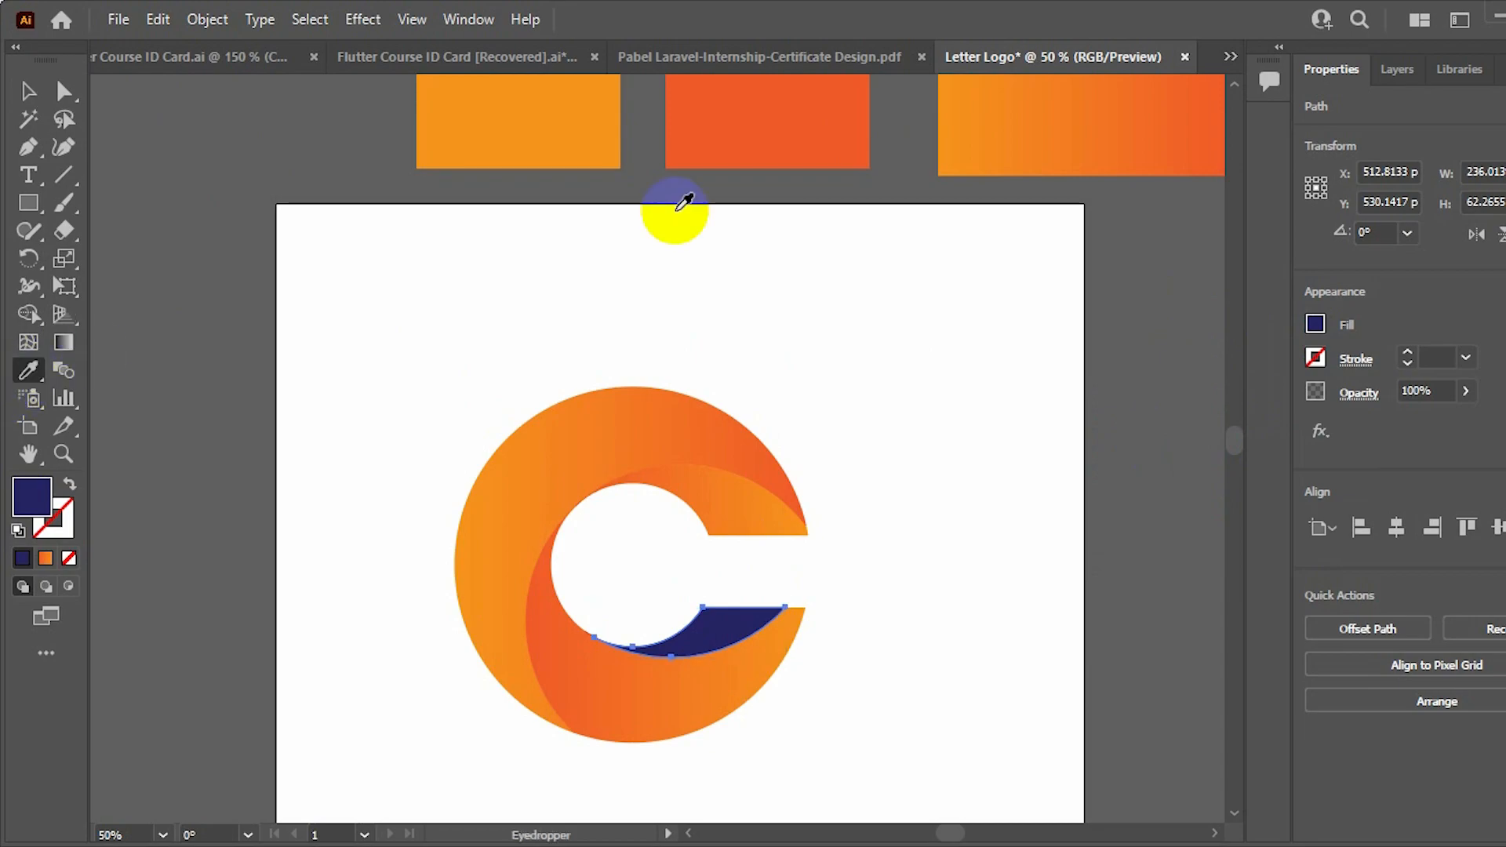
pyautogui.click(1012, 119)
pyautogui.click(28, 91)
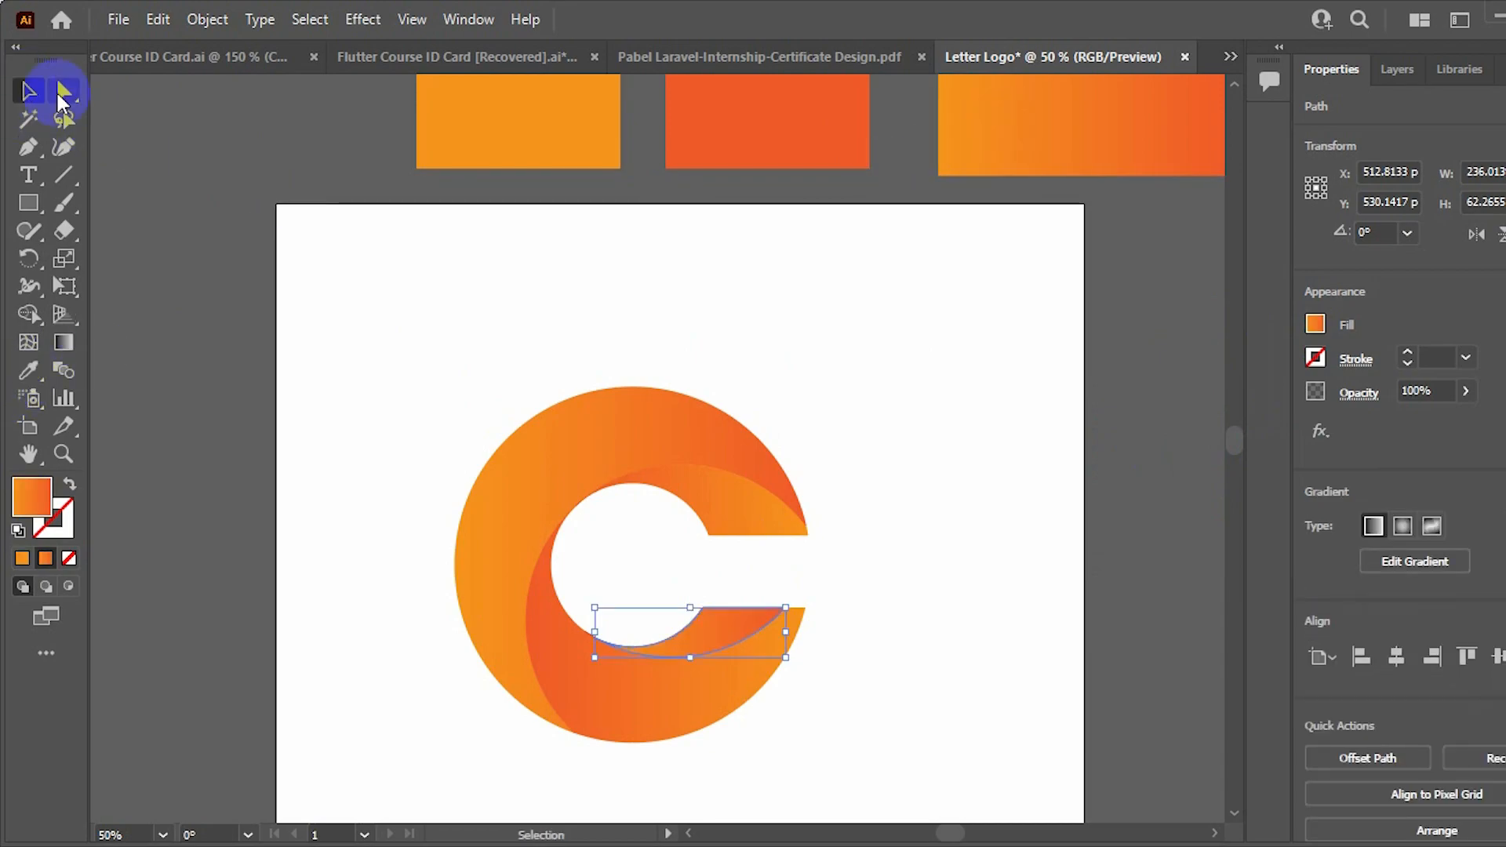
pyautogui.click(1141, 482)
pyautogui.moveTo(444, 380); pyautogui.dragTo(508, 443)
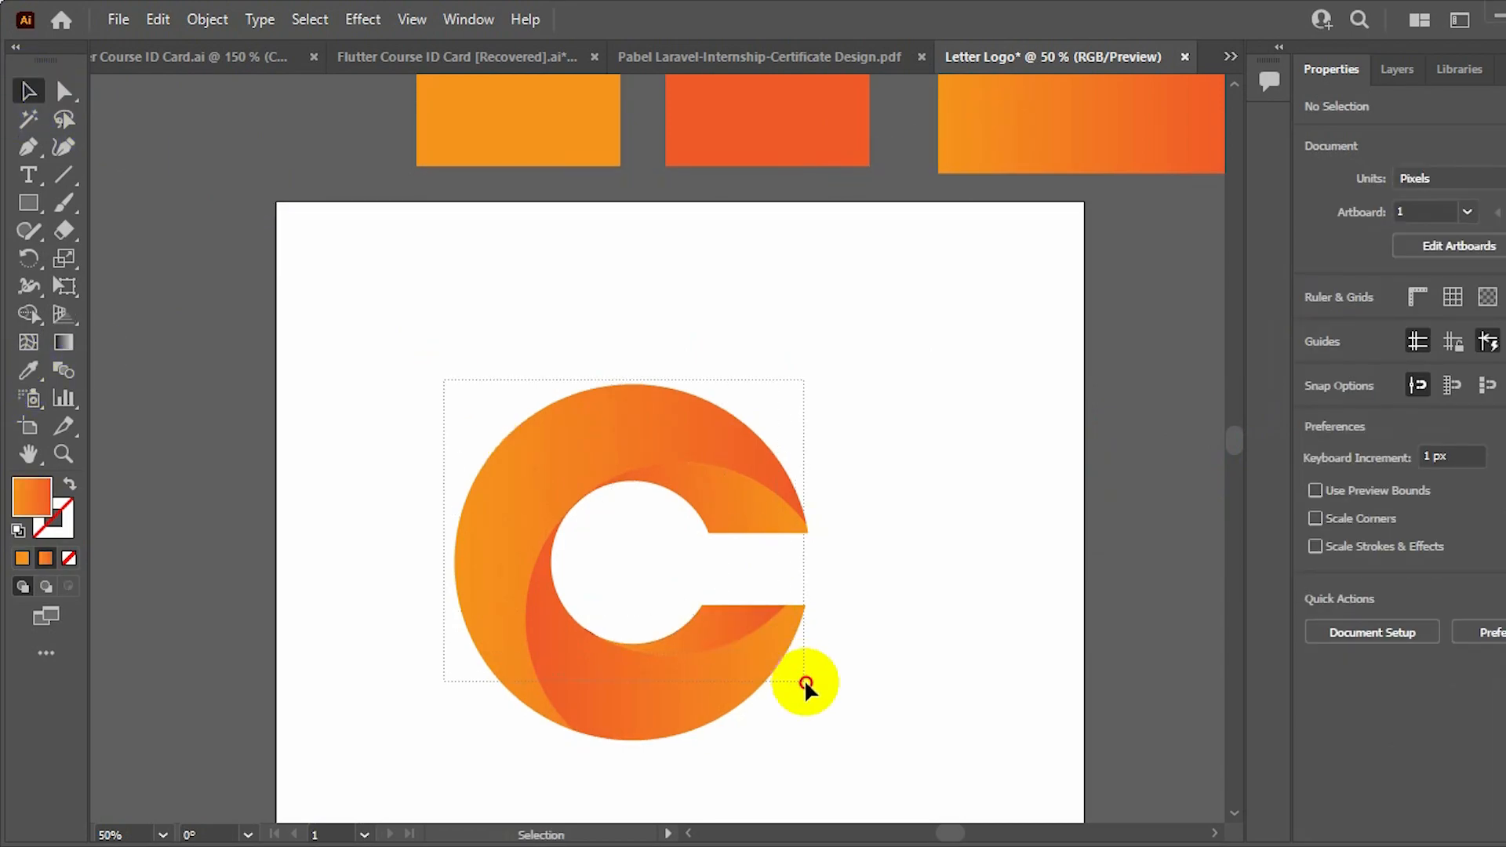
pyautogui.moveTo(806, 681); pyautogui.dragTo(806, 681)
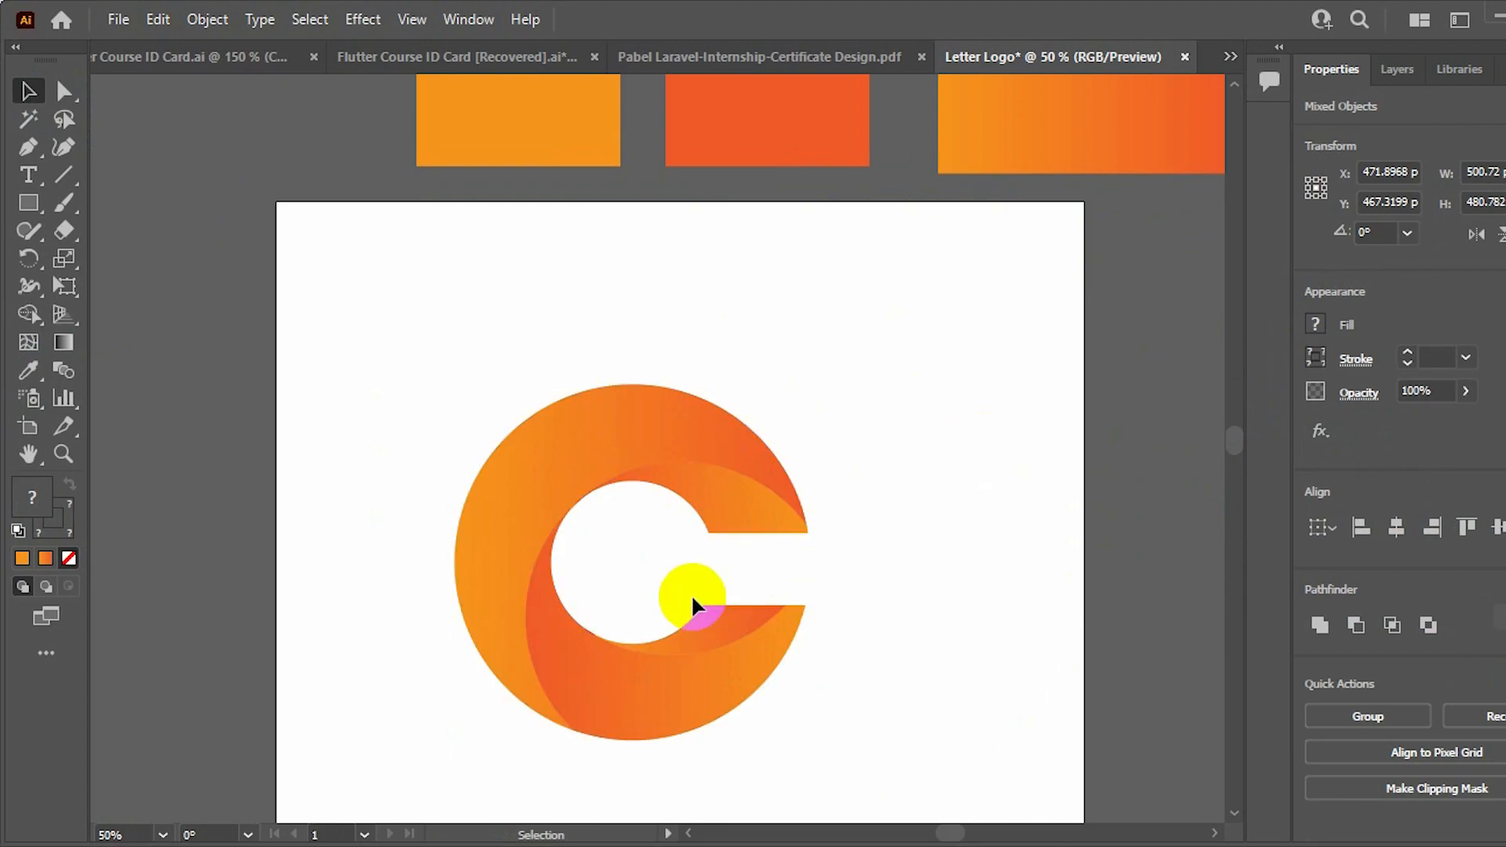
pyautogui.click(691, 605)
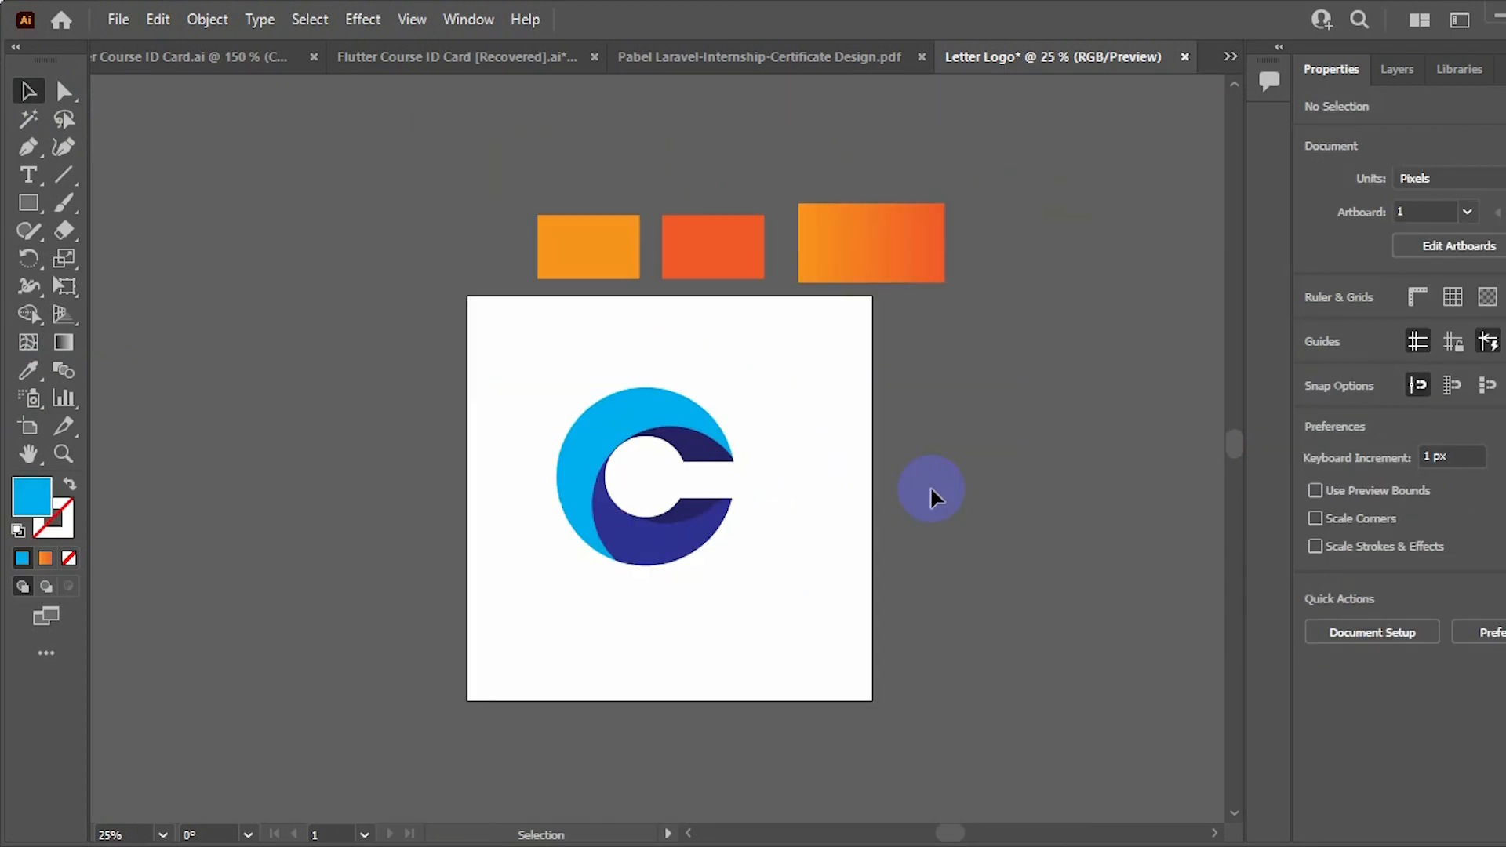
# Adjust the dark blue lower crescent's RGB fill colour, setting green to 54 and changing the blue value
pyautogui.hotkey('ctrl', '+')
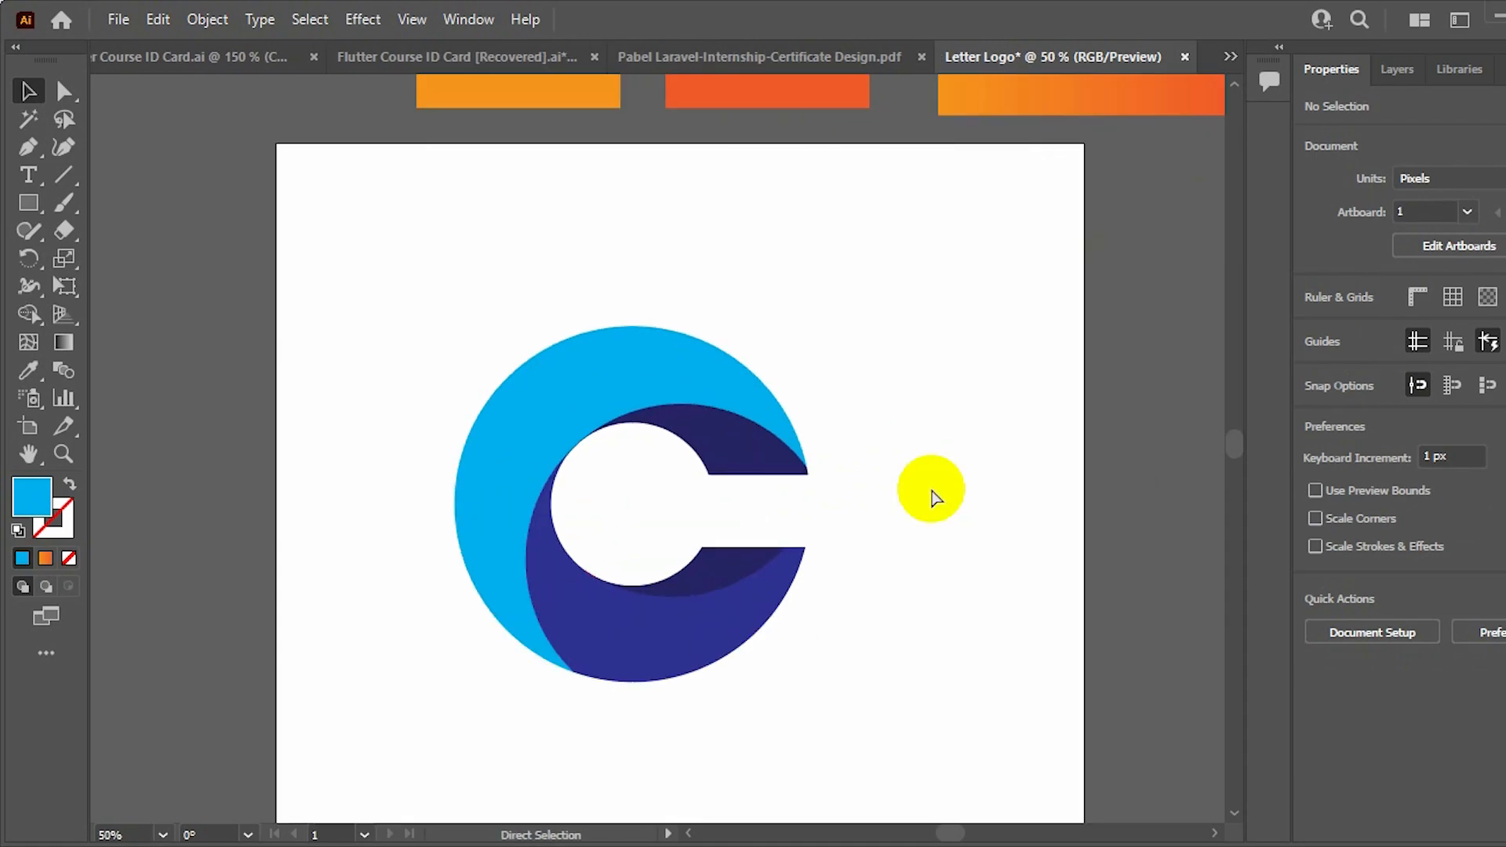
pyautogui.moveTo(952, 605); pyautogui.dragTo(891, 514)
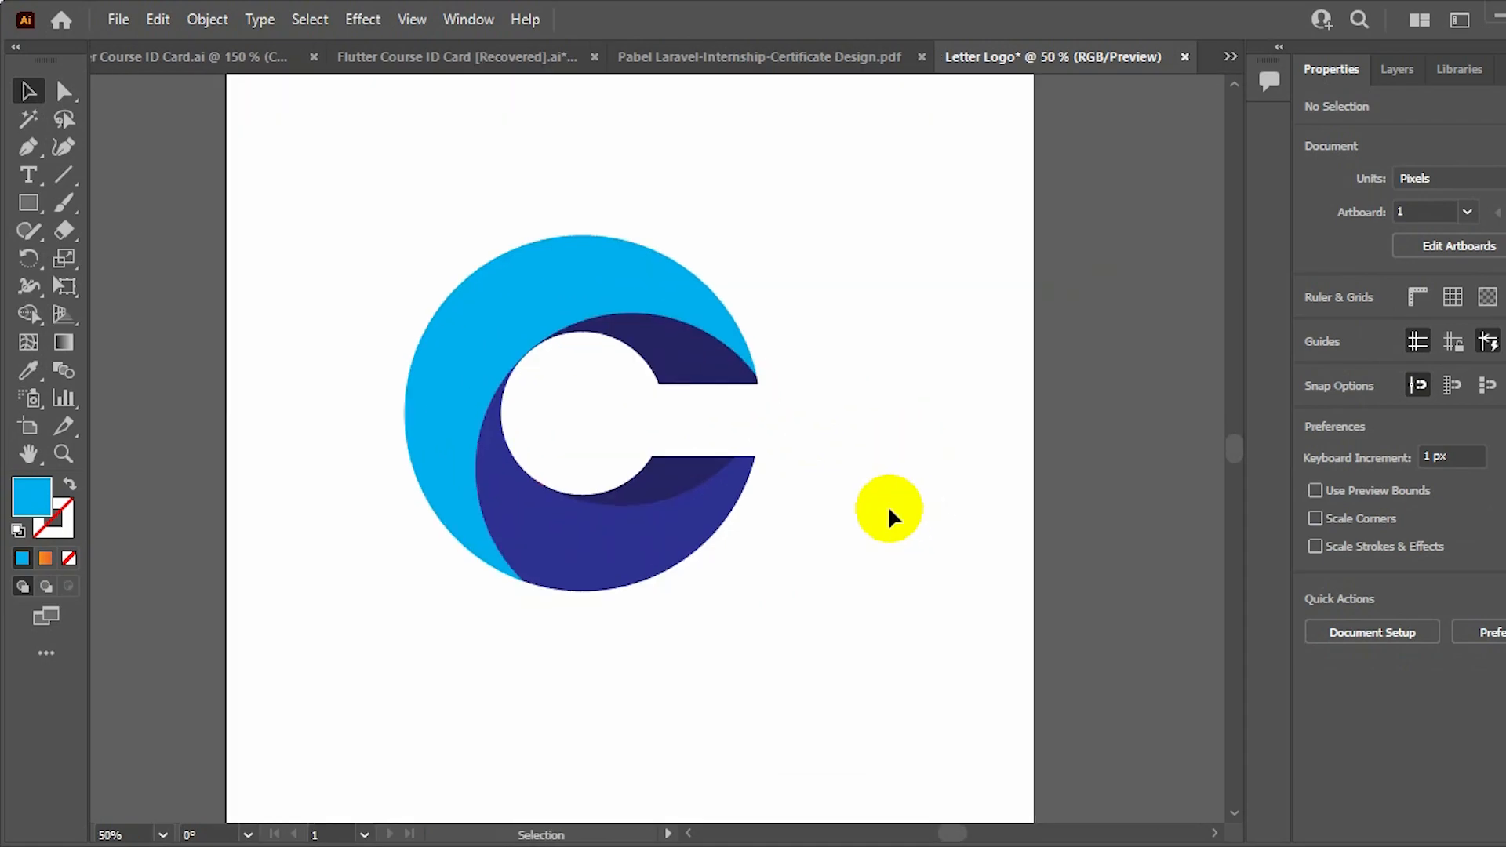
pyautogui.click(632, 572)
pyautogui.click(1311, 326)
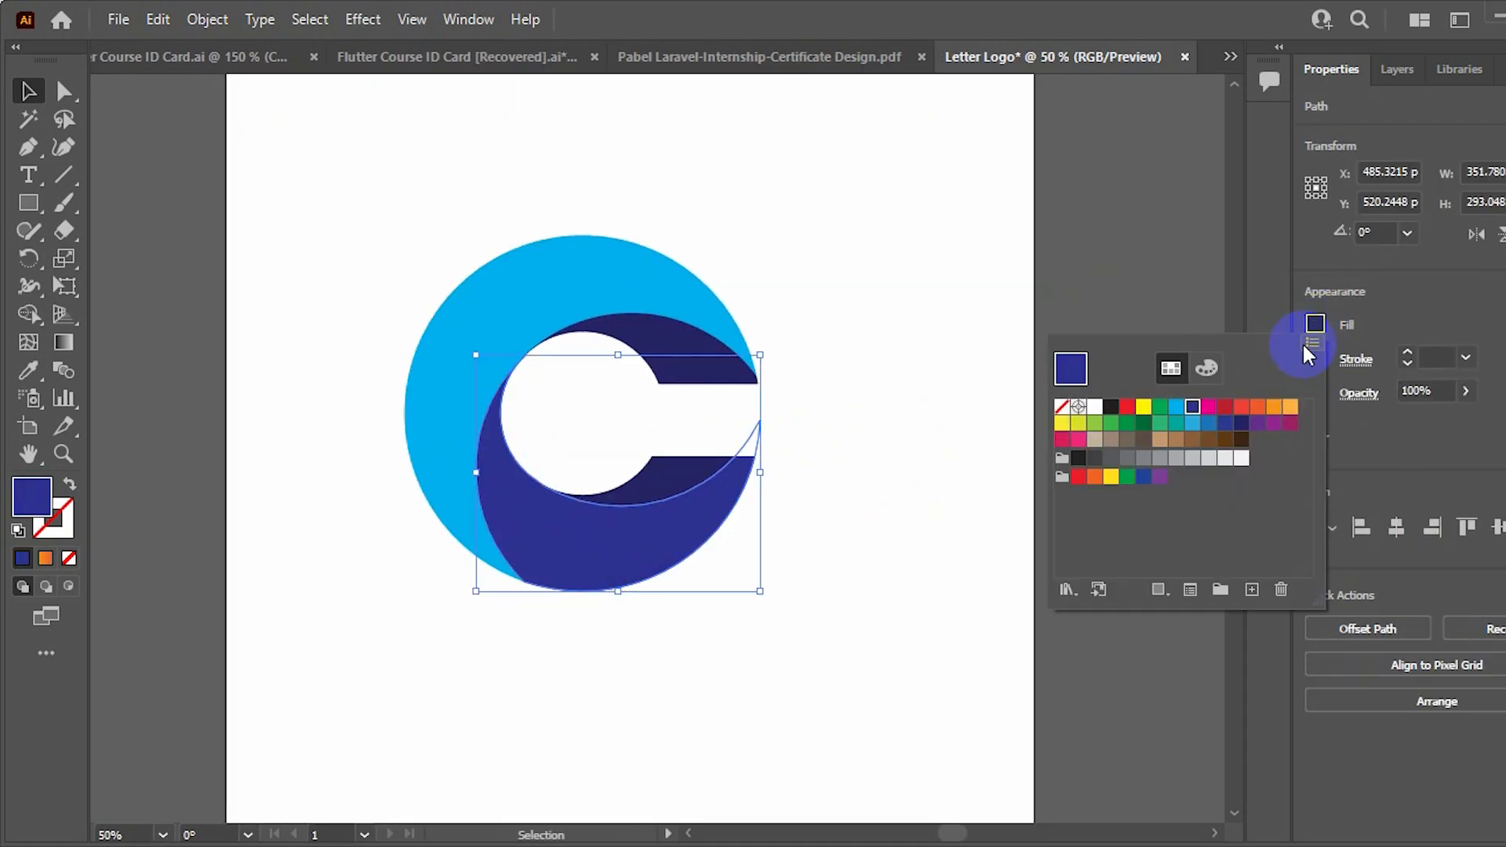
pyautogui.click(1203, 370)
pyautogui.moveTo(1149, 442); pyautogui.dragTo(1156, 450)
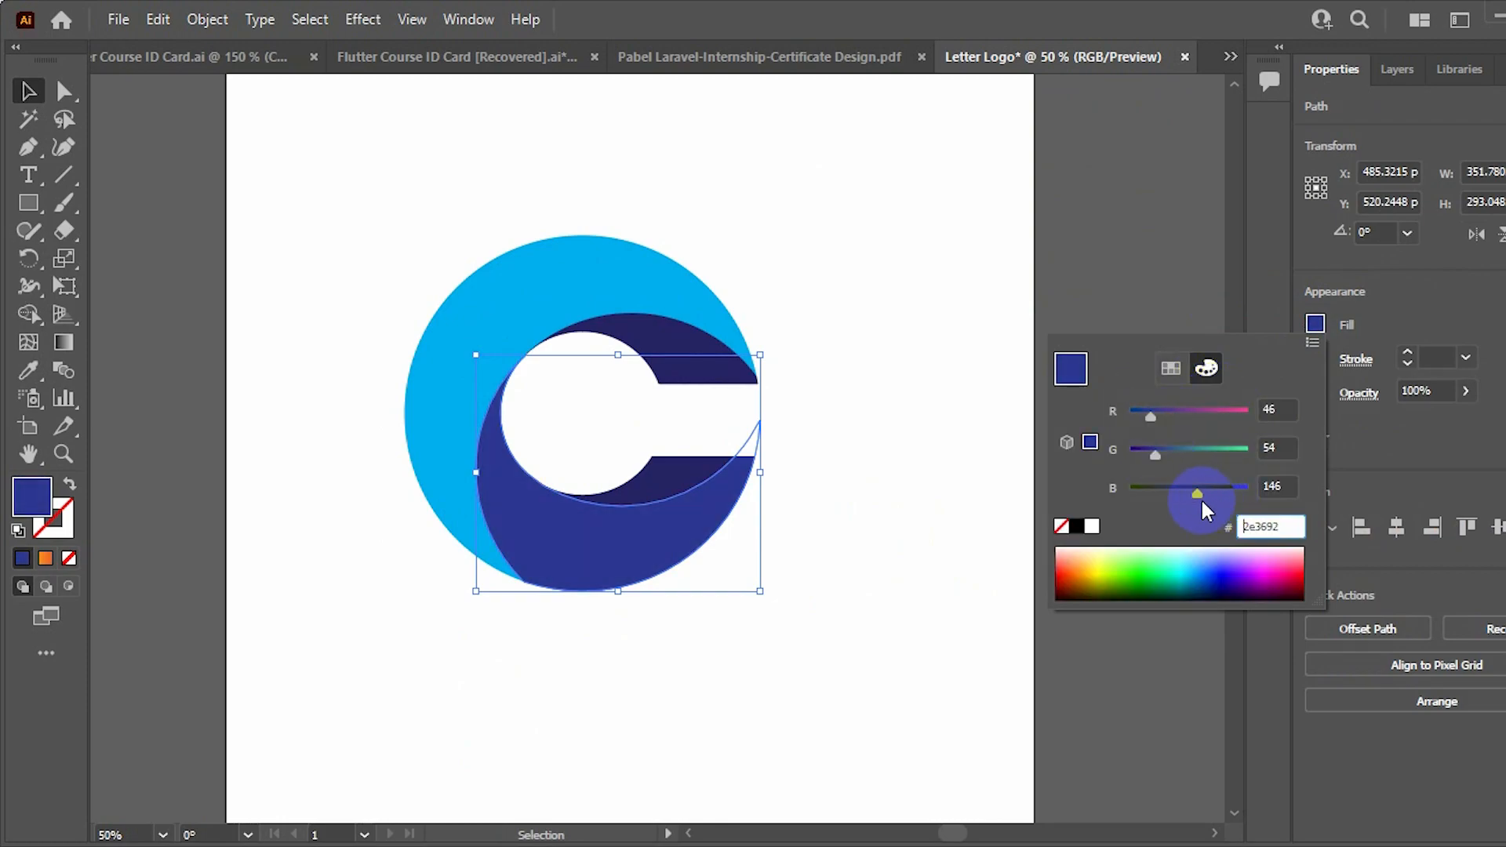
pyautogui.moveTo(1217, 496); pyautogui.dragTo(1194, 497)
pyautogui.click(990, 347)
# Move the gradient rectangle from above the artboard to the empty area beside its right edge
pyautogui.scroll(4, 990, 347)
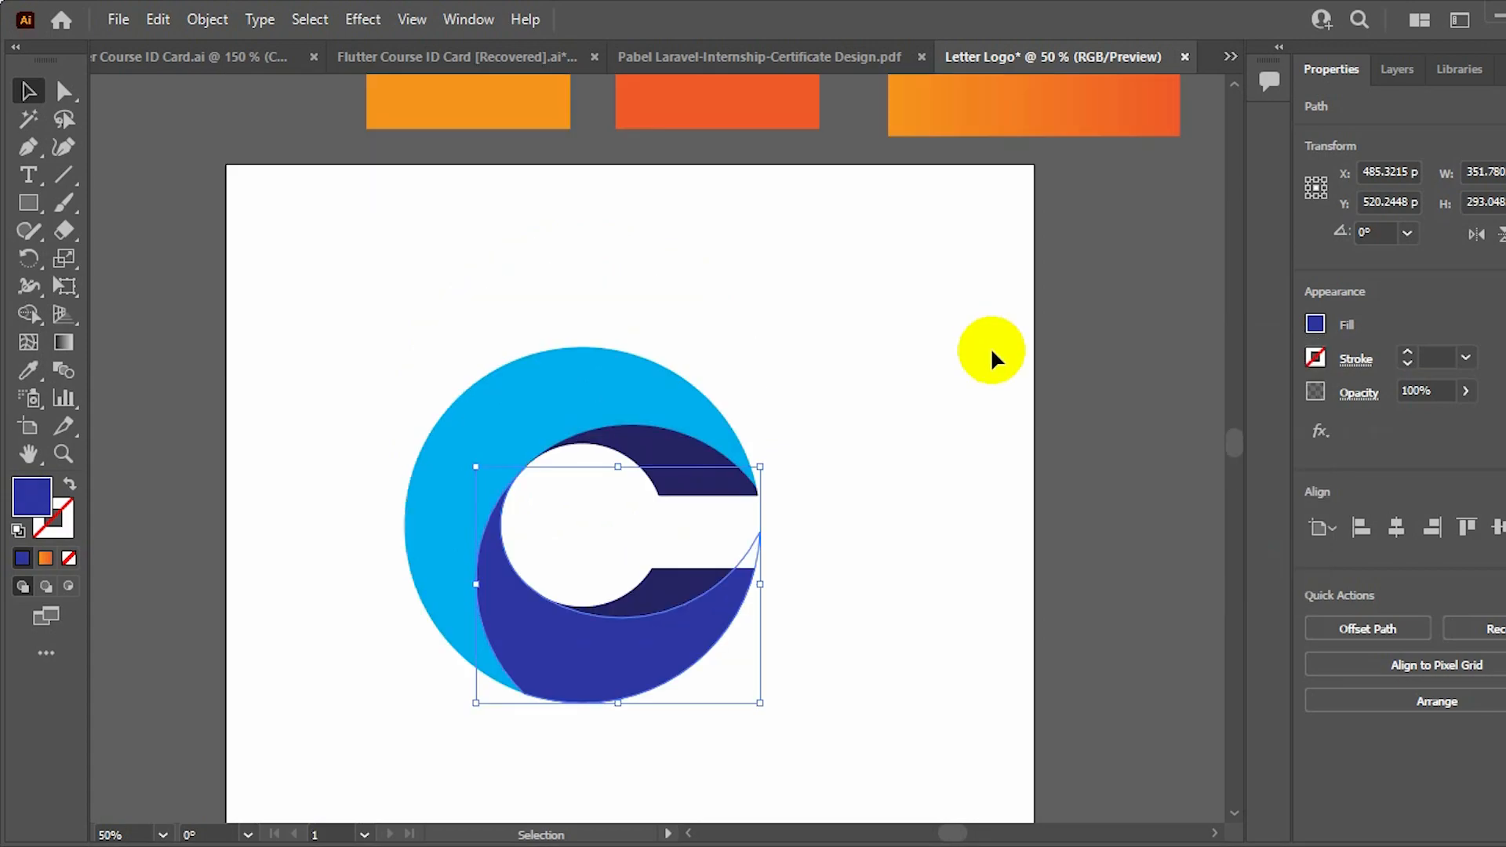
pyautogui.hotkey('ctrl', '-')
pyautogui.click(990, 346)
pyautogui.scroll(2, 941, 259)
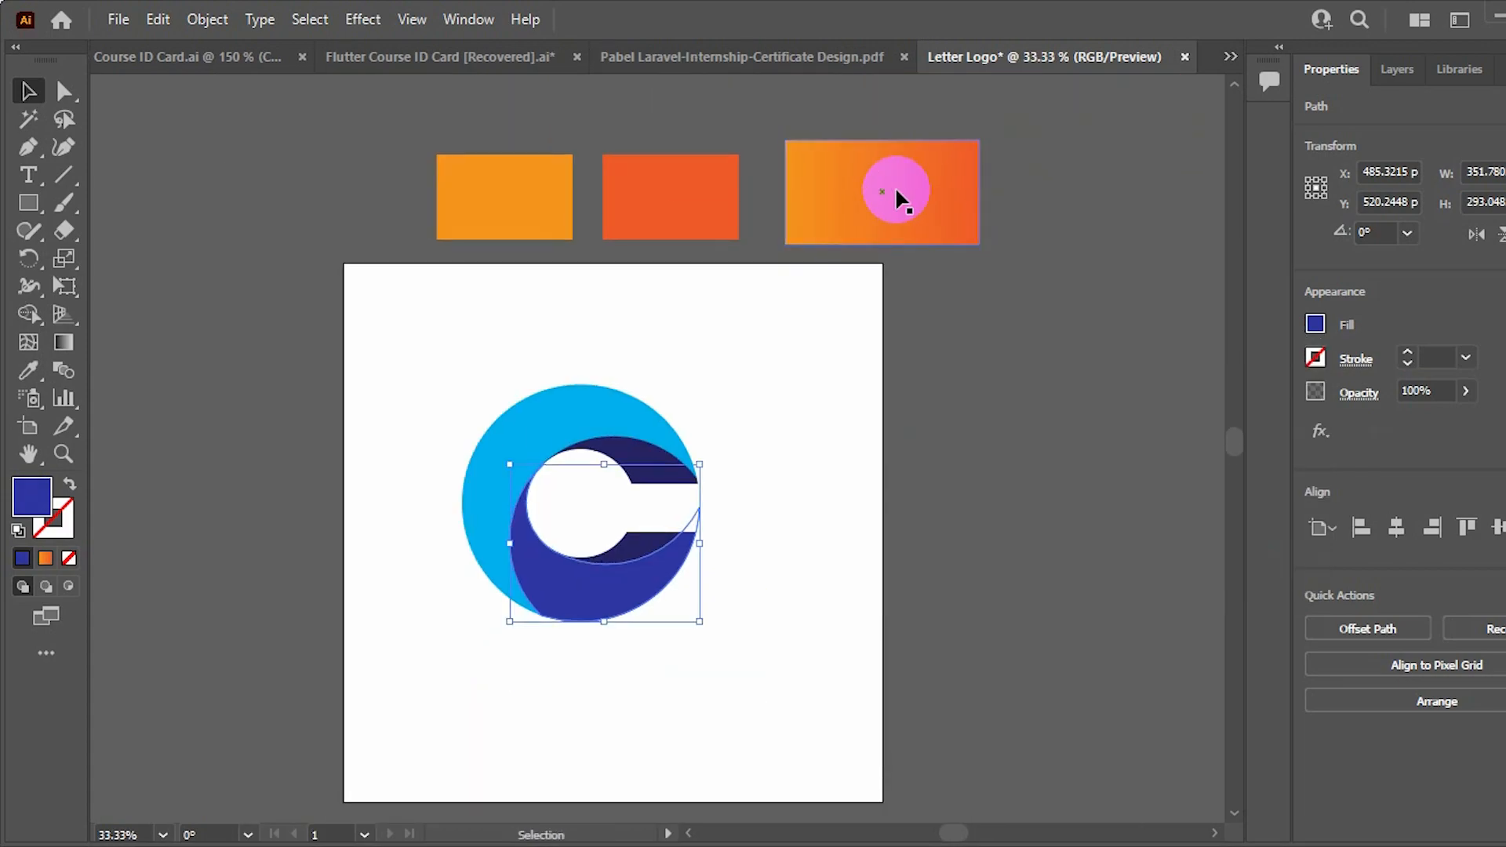
pyautogui.moveTo(898, 195); pyautogui.dragTo(1031, 437)
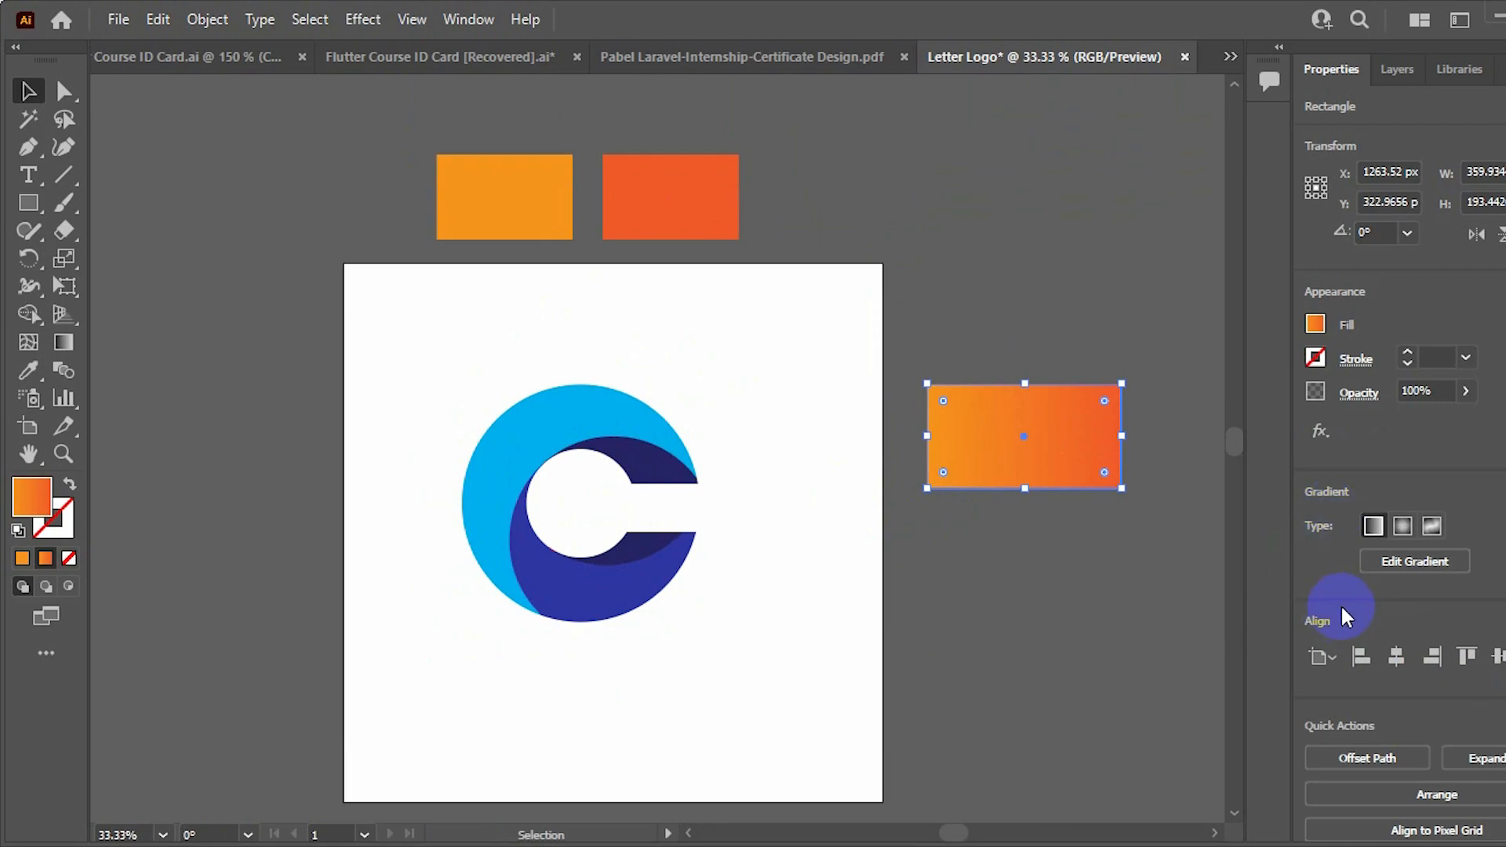
# Set the gradient rectangle's end stop to location 100% and recolour it with the light blue sampled from the outer crescent
pyautogui.click(1505, 565)
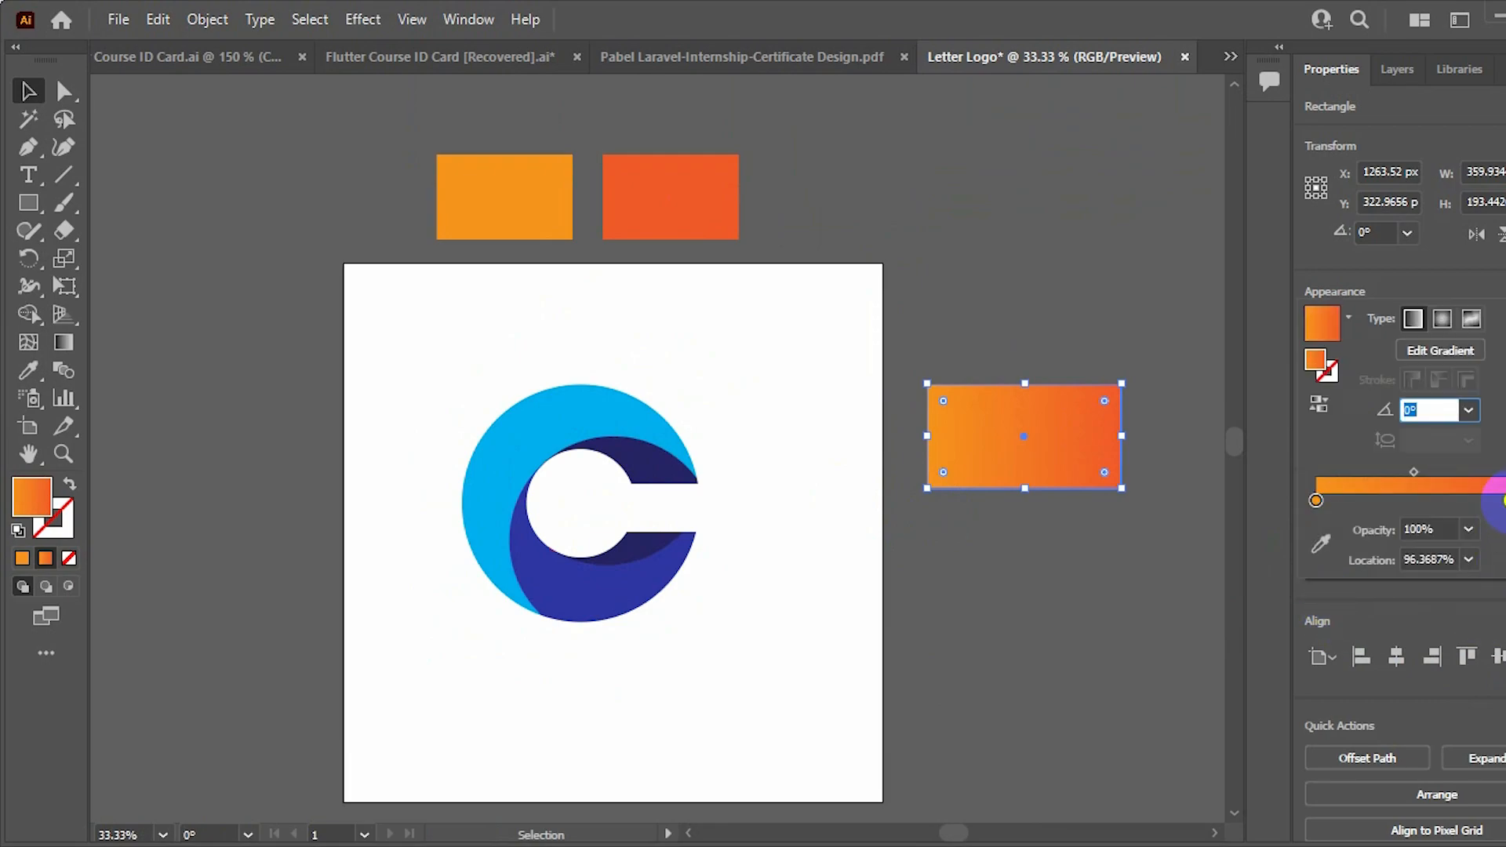
pyautogui.moveTo(1500, 501); pyautogui.dragTo(1500, 486)
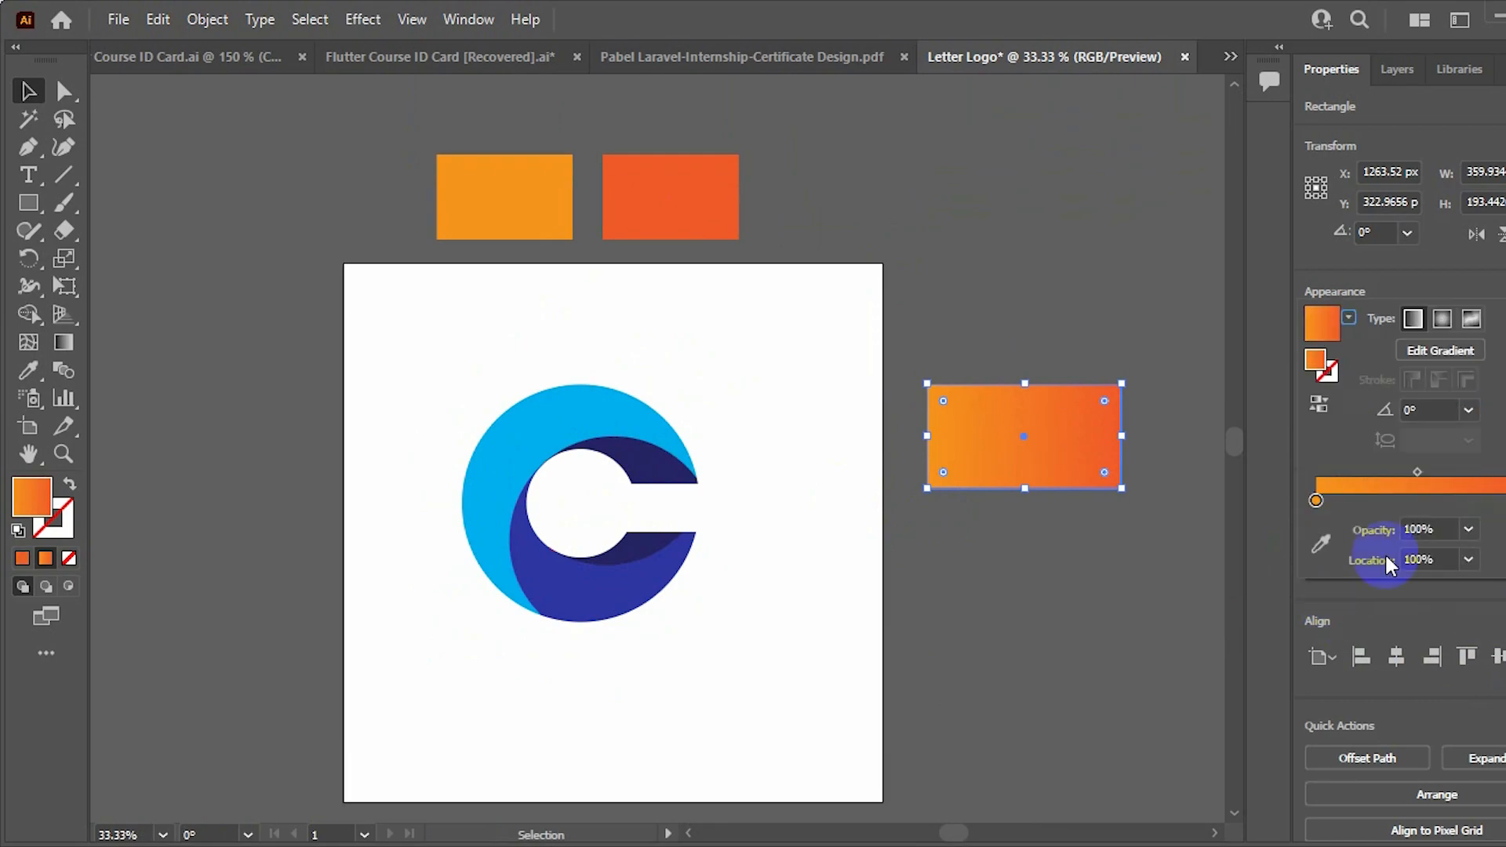
pyautogui.click(1324, 549)
pyautogui.click(538, 439)
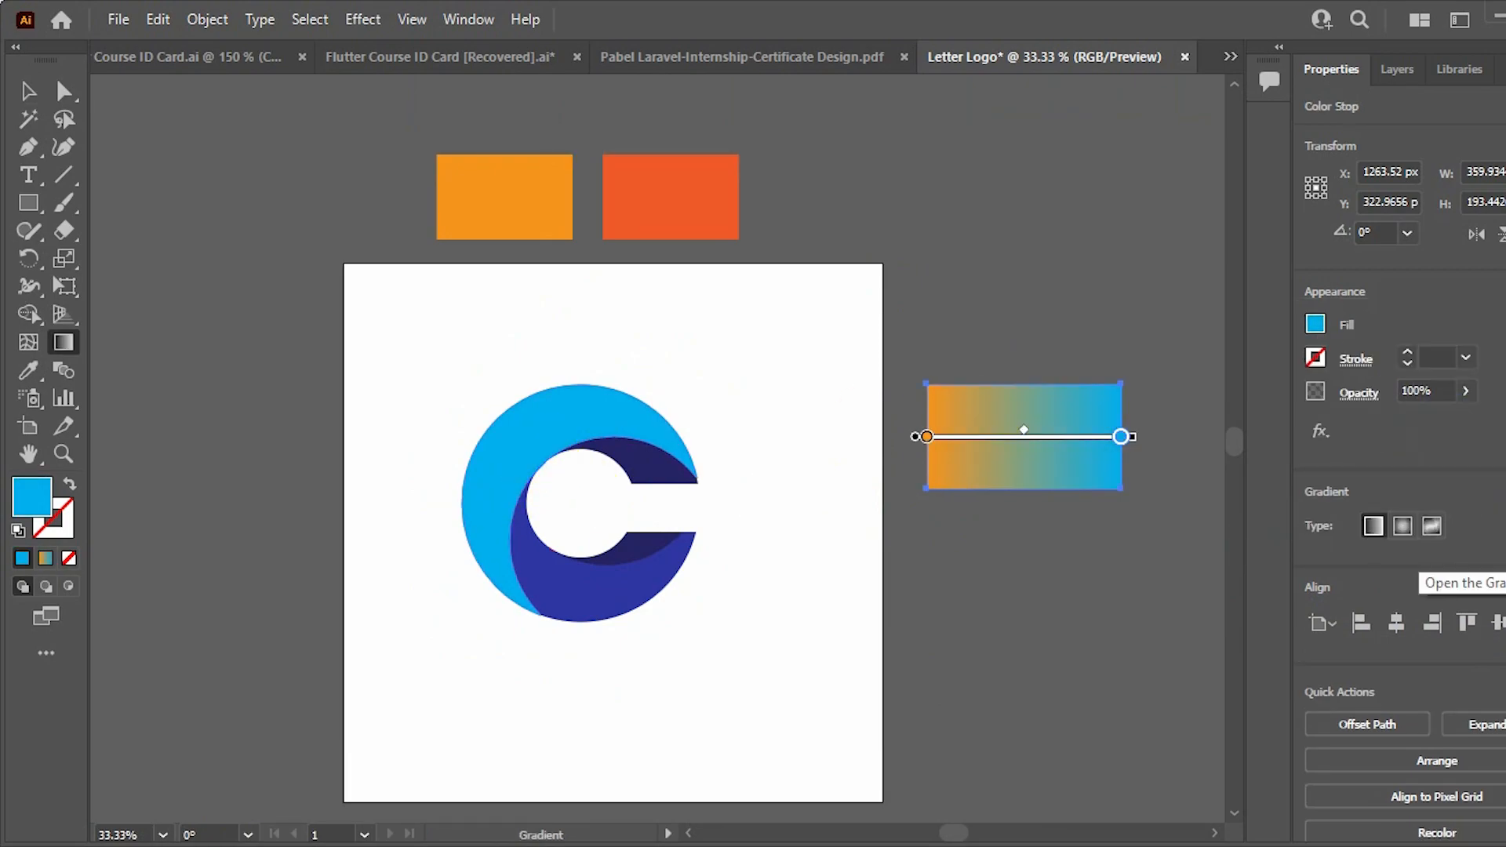
# Recolour the gradient rectangle's orange start stop with the navy sampled from the C's lower inner piece
pyautogui.click(1505, 557)
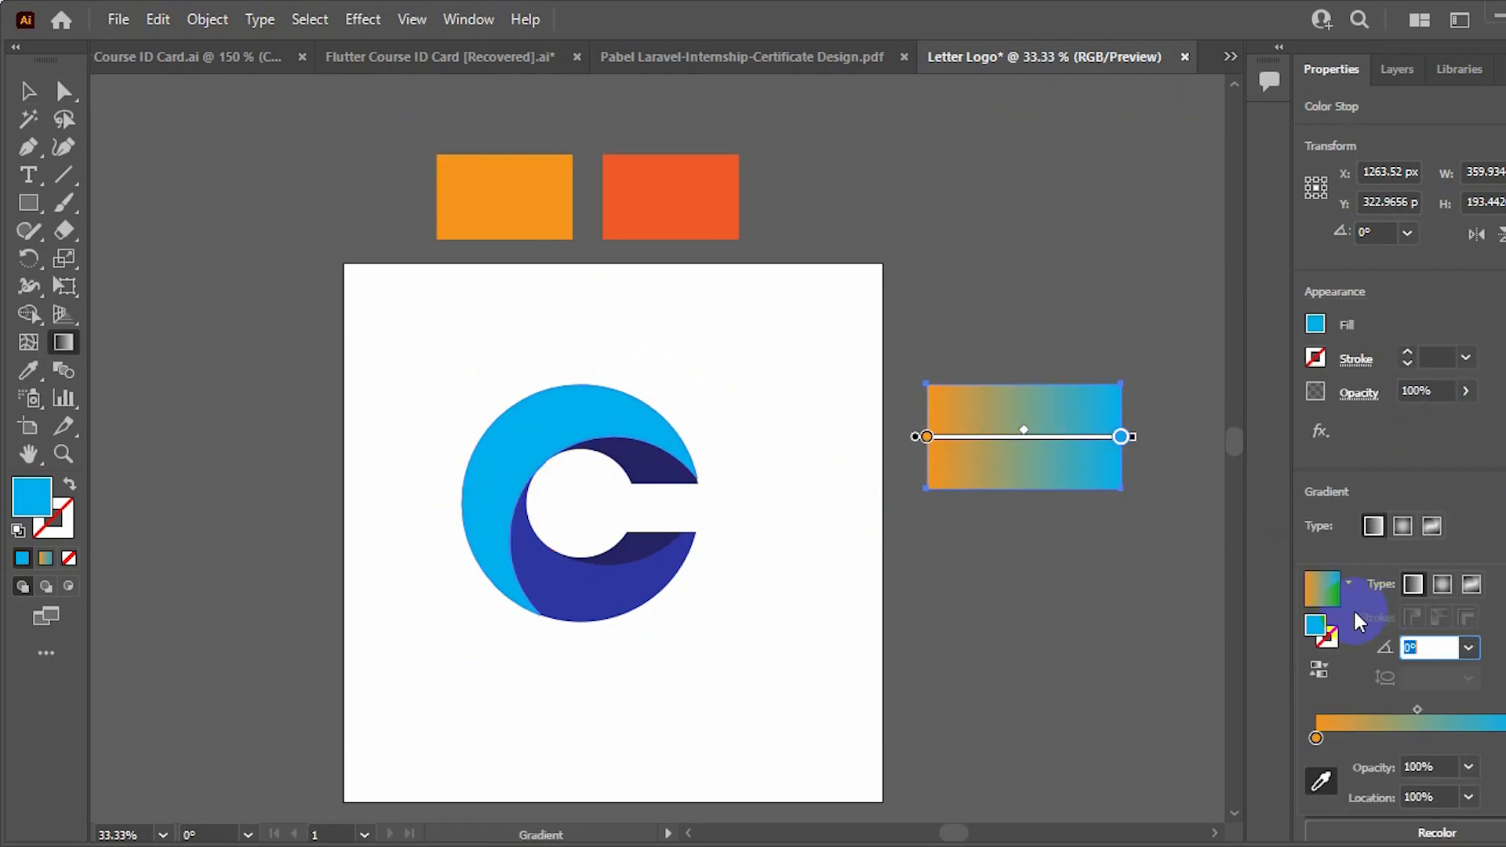
pyautogui.click(1318, 734)
pyautogui.click(1323, 784)
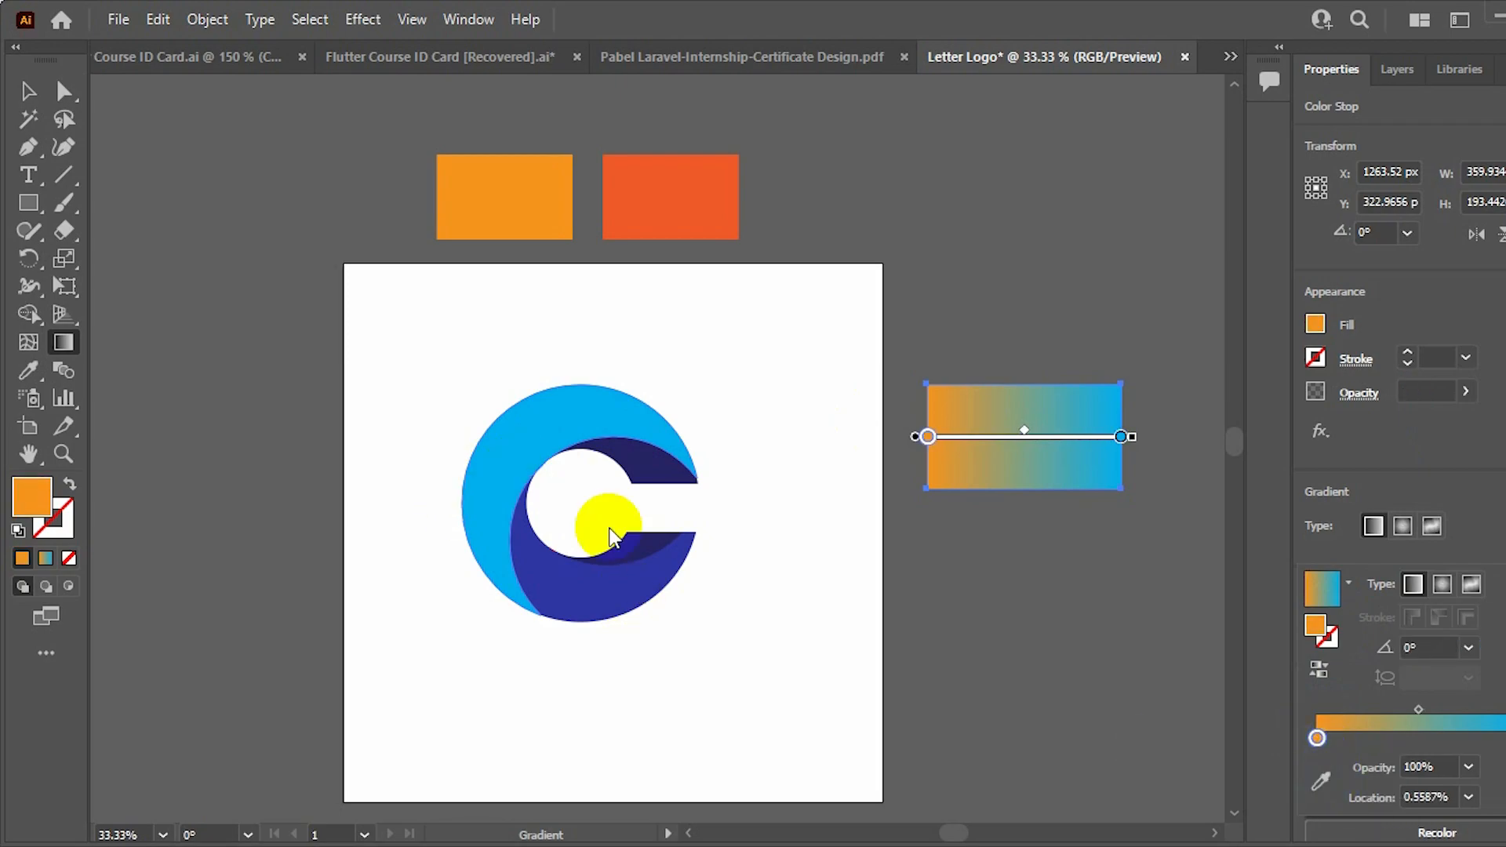
pyautogui.click(1298, 785)
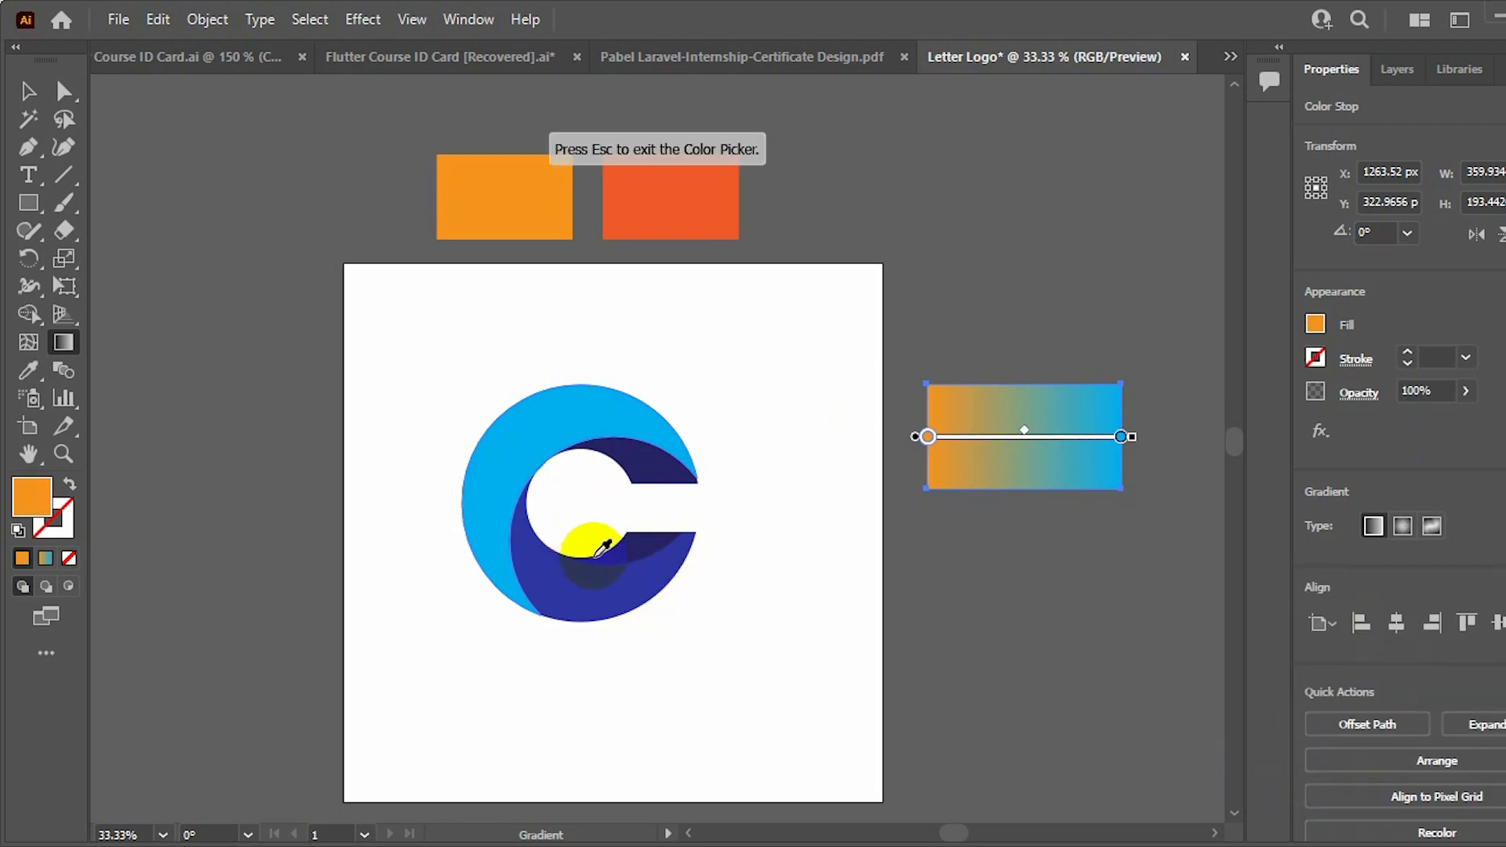
pyautogui.click(620, 545)
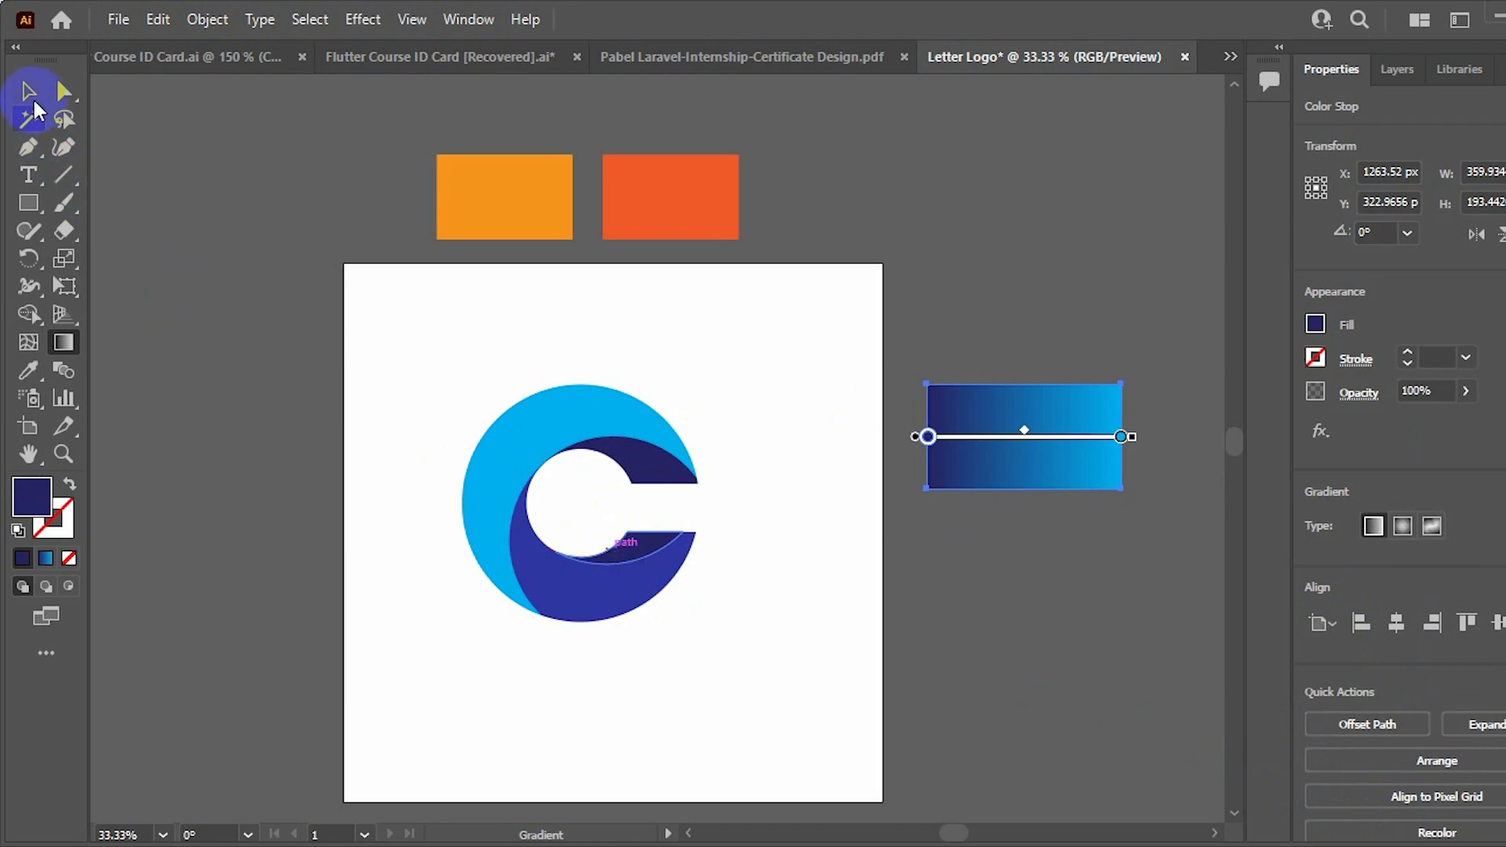
# Fill the C's light blue outer crescent with the navy to light blue gradient sampled from the rectangle beside the artboard
pyautogui.click(28, 91)
pyautogui.click(549, 420)
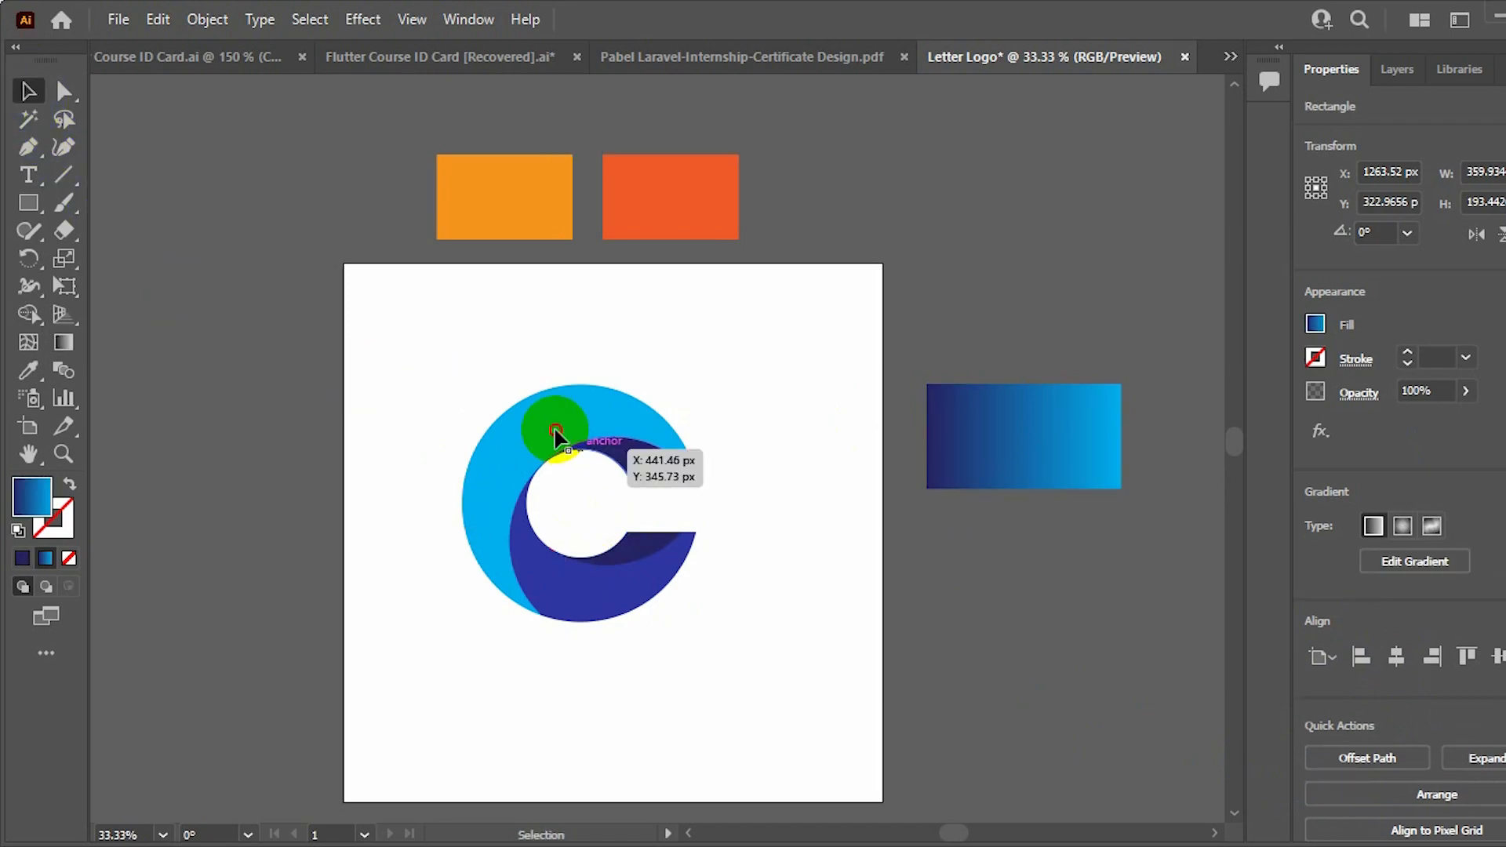
pyautogui.click(28, 370)
pyautogui.click(1012, 412)
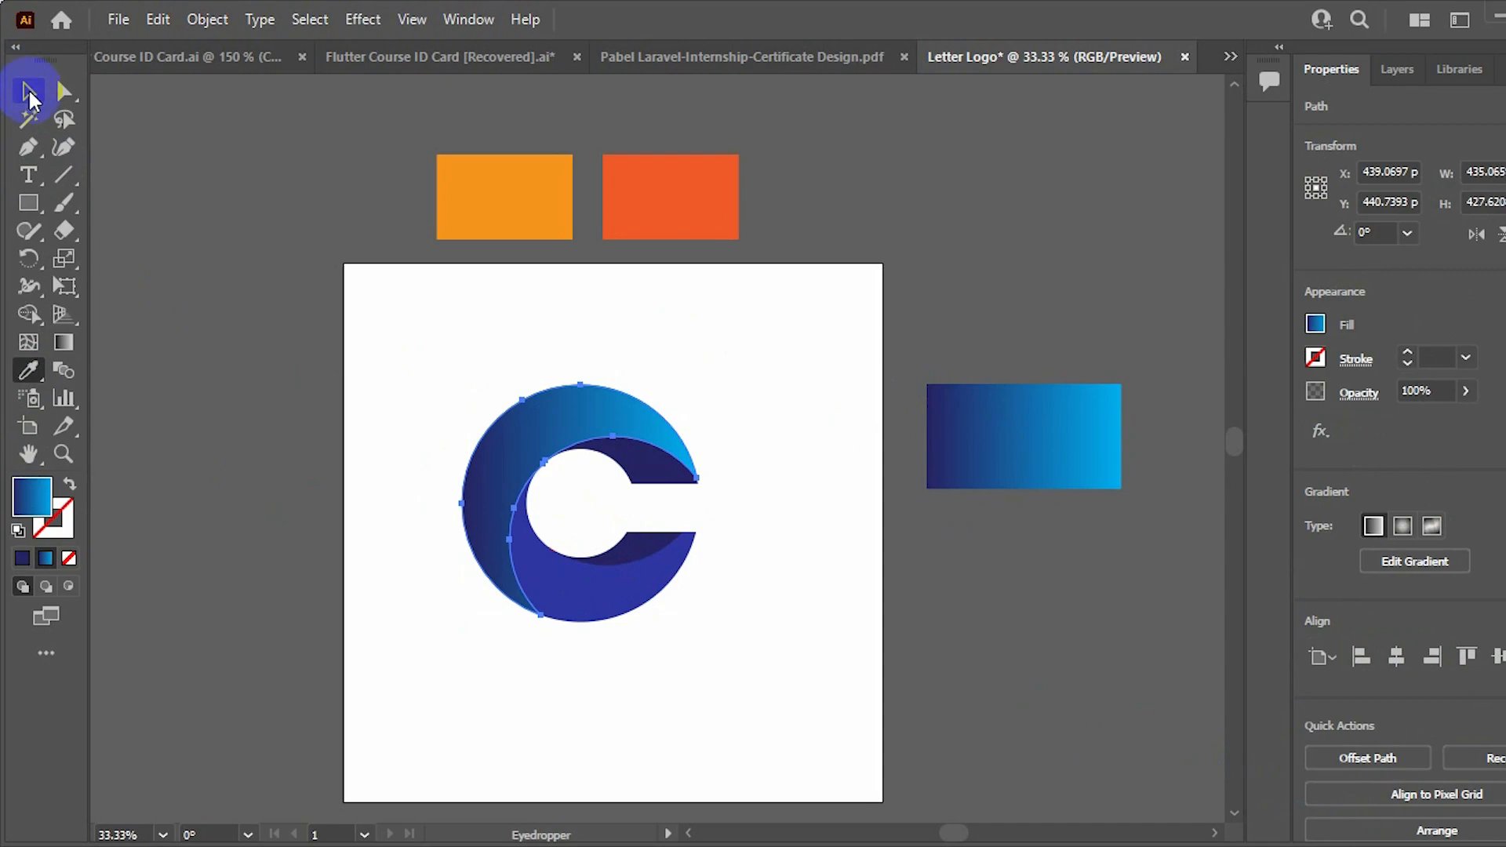
# Apply the rectangle's navy to light blue gradient to the C's dark blue lower crescent using the Eyedropper, and deselect it
pyautogui.click(28, 91)
pyautogui.click(549, 596)
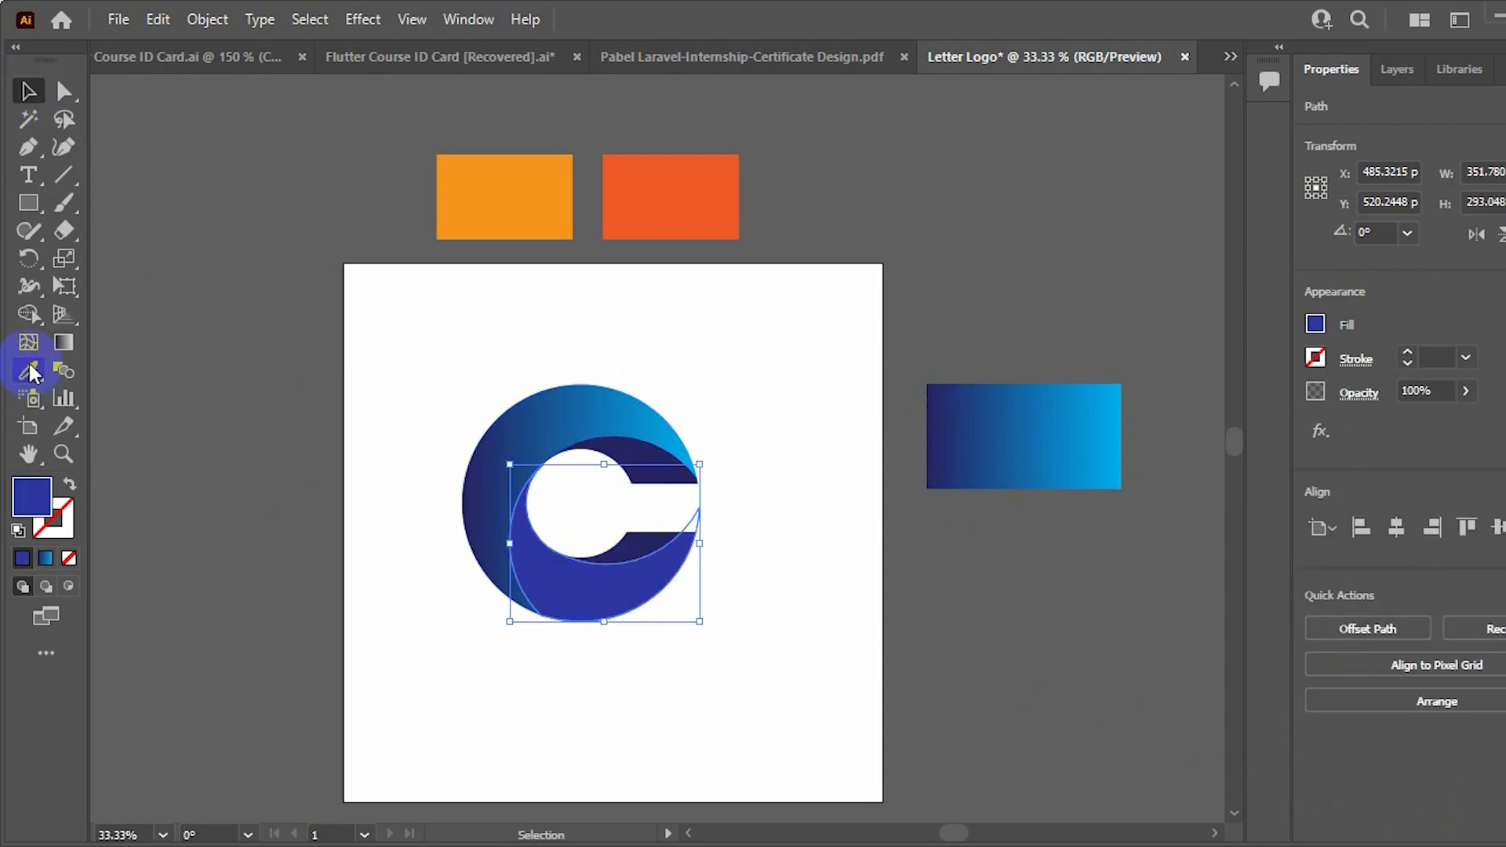
pyautogui.click(30, 371)
pyautogui.click(1039, 407)
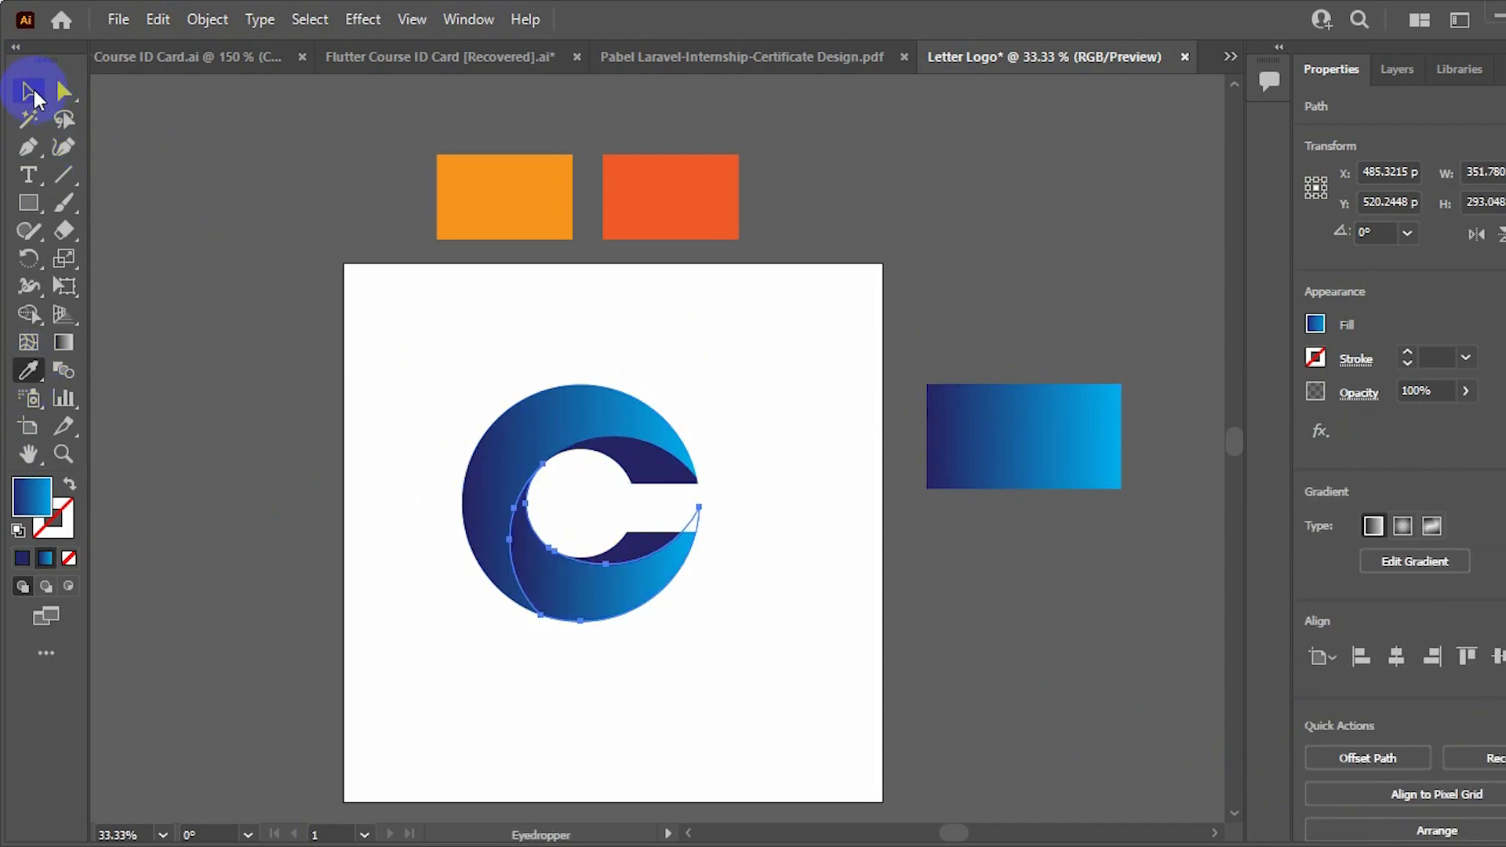
pyautogui.click(30, 92)
pyautogui.click(787, 422)
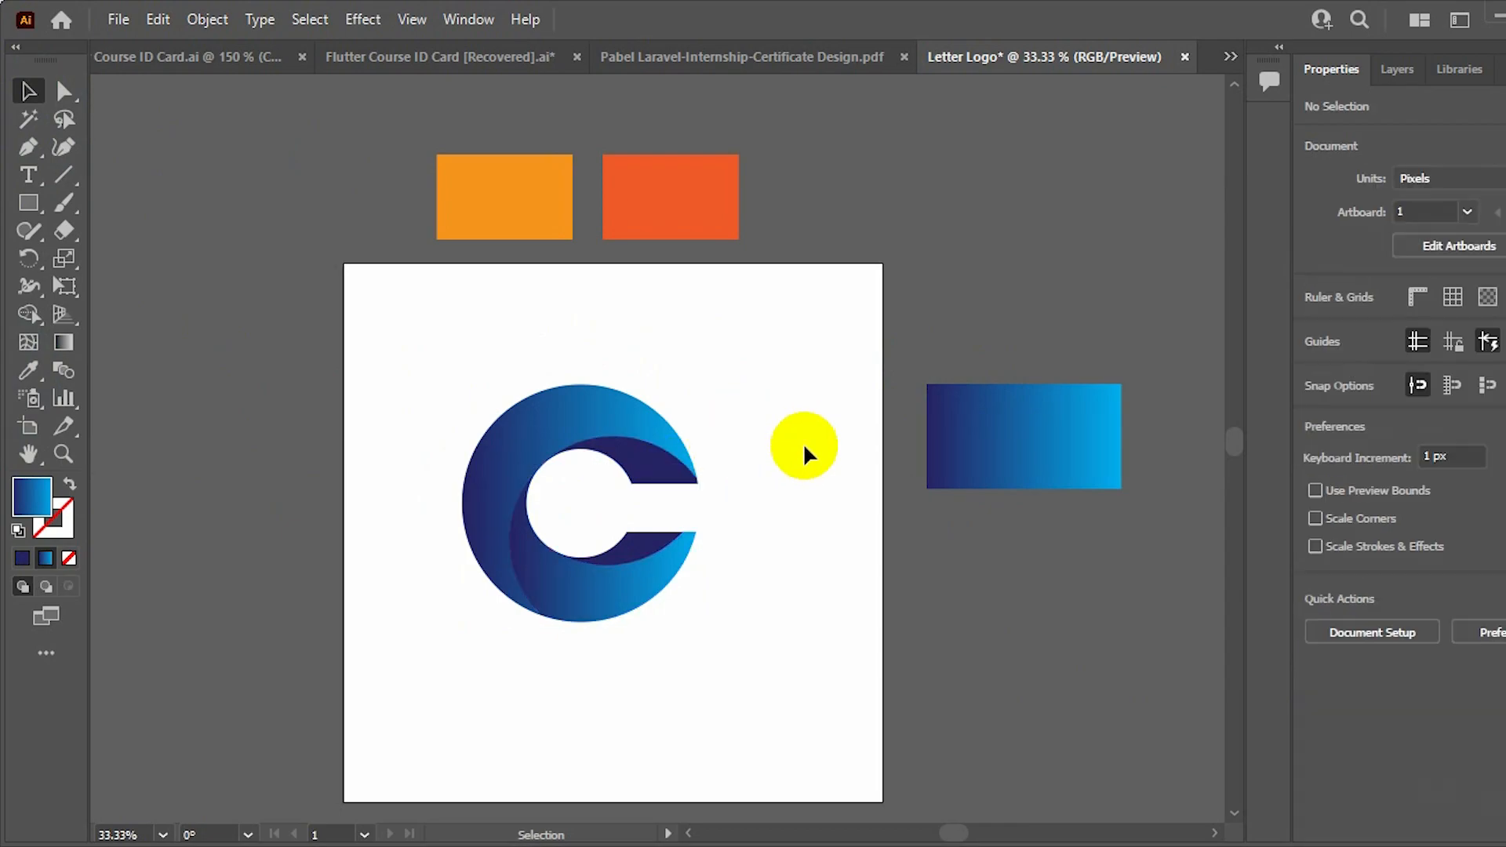
# Reverse the gradient direction on the C's lower crescent so light blue starts at its inner left end, and deselect it
pyautogui.click(621, 595)
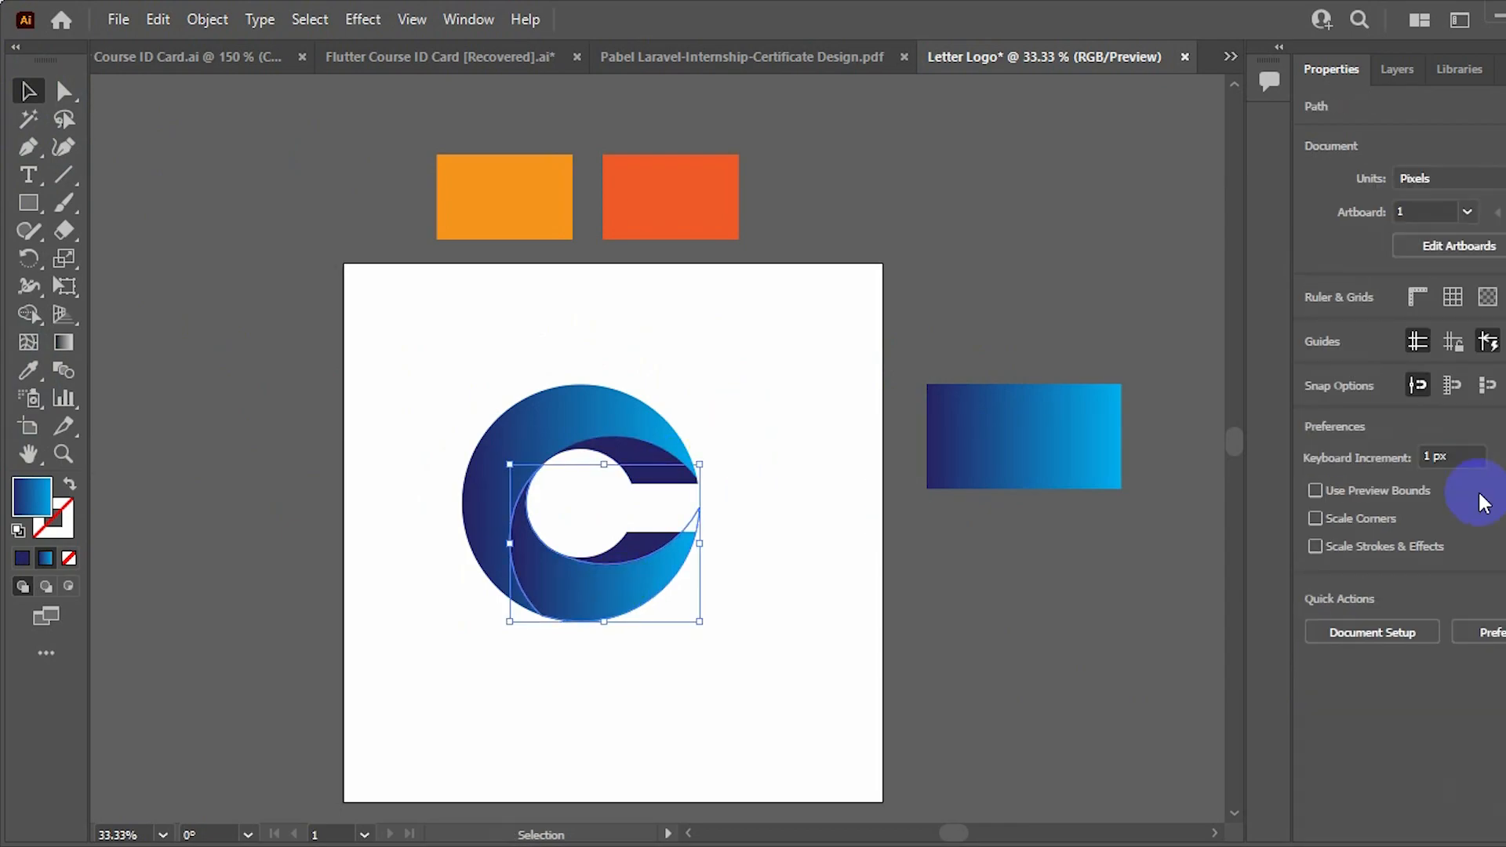
pyautogui.click(1503, 589)
pyautogui.click(1325, 411)
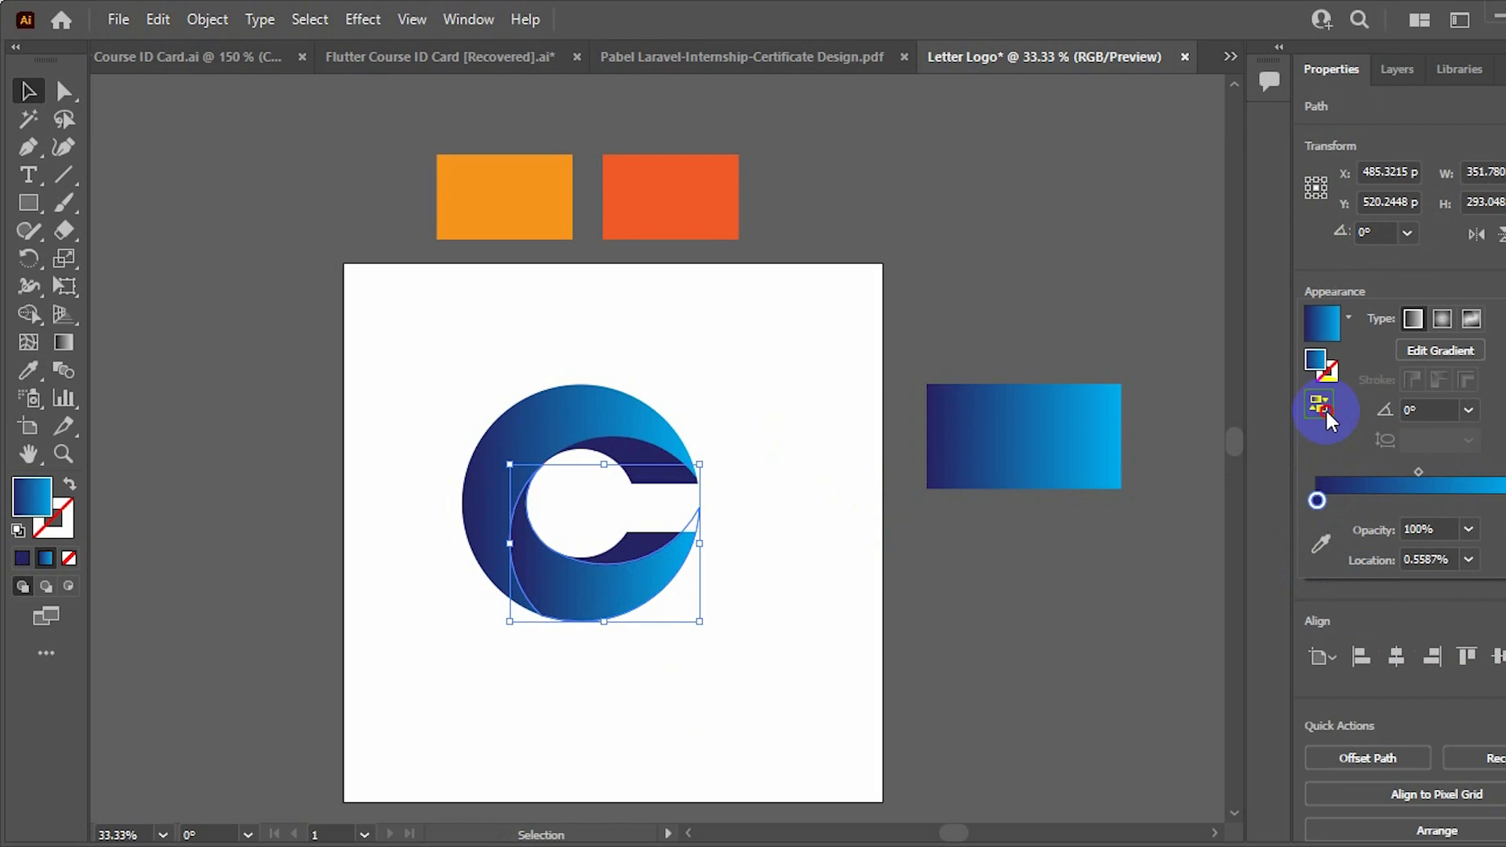
pyautogui.click(794, 642)
pyautogui.click(1041, 602)
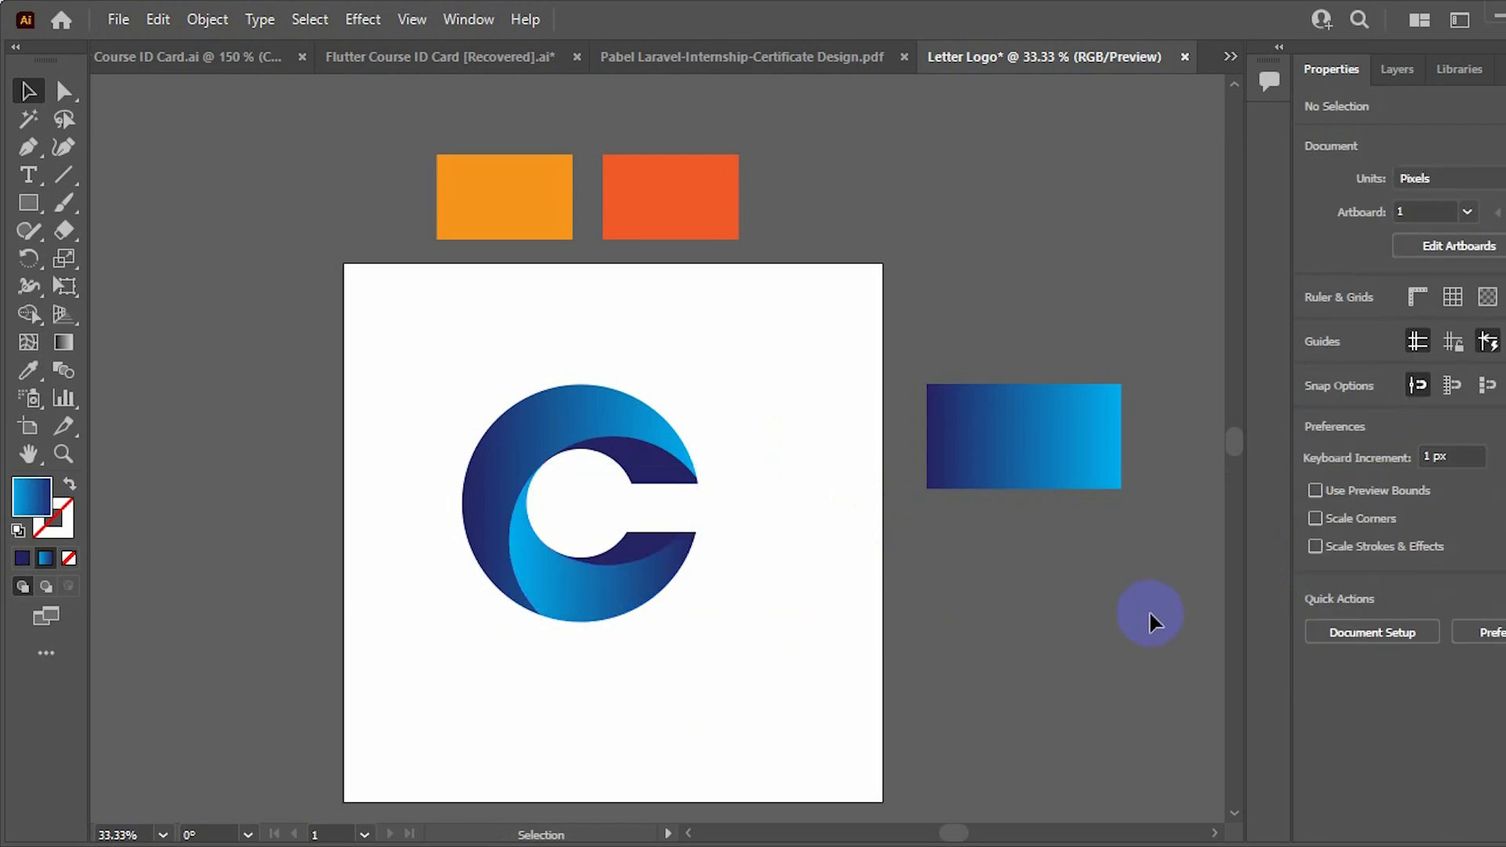